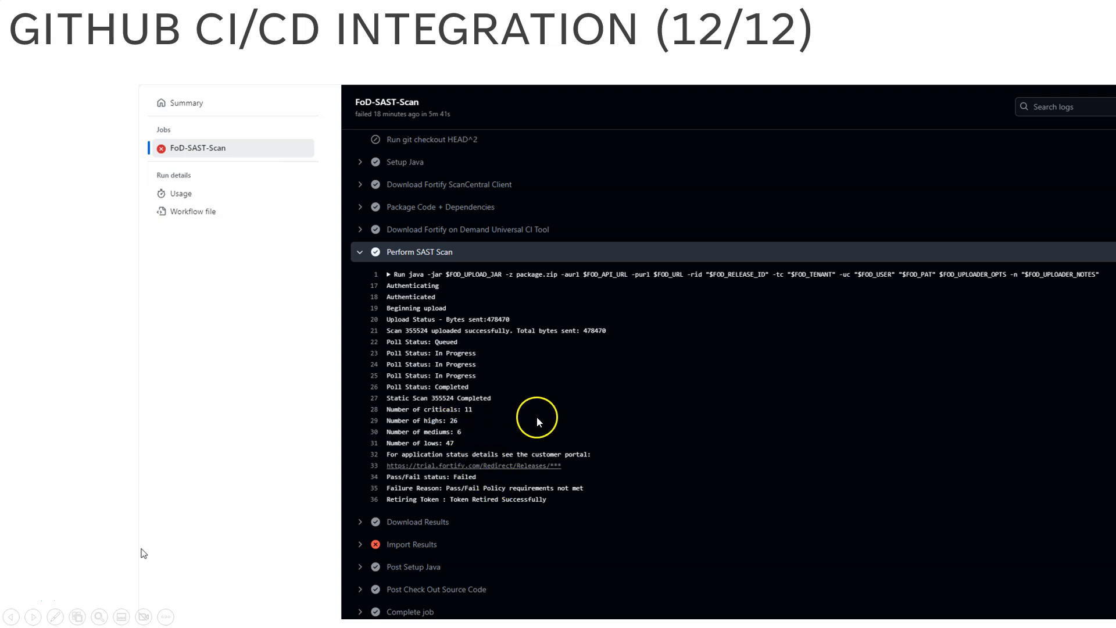
Switch to the Edge browser and review the Fortify marketplace search results and the gha-setup-fod-uploader repository's description and file list
{"action": "key", "text": "Right"}
{"action": "key", "text": "Left"}
{"action": "key", "text": "alt+Tab"}
{"action": "key", "text": "alt+Tab"}
{"action": "key", "text": "alt+Tab"}
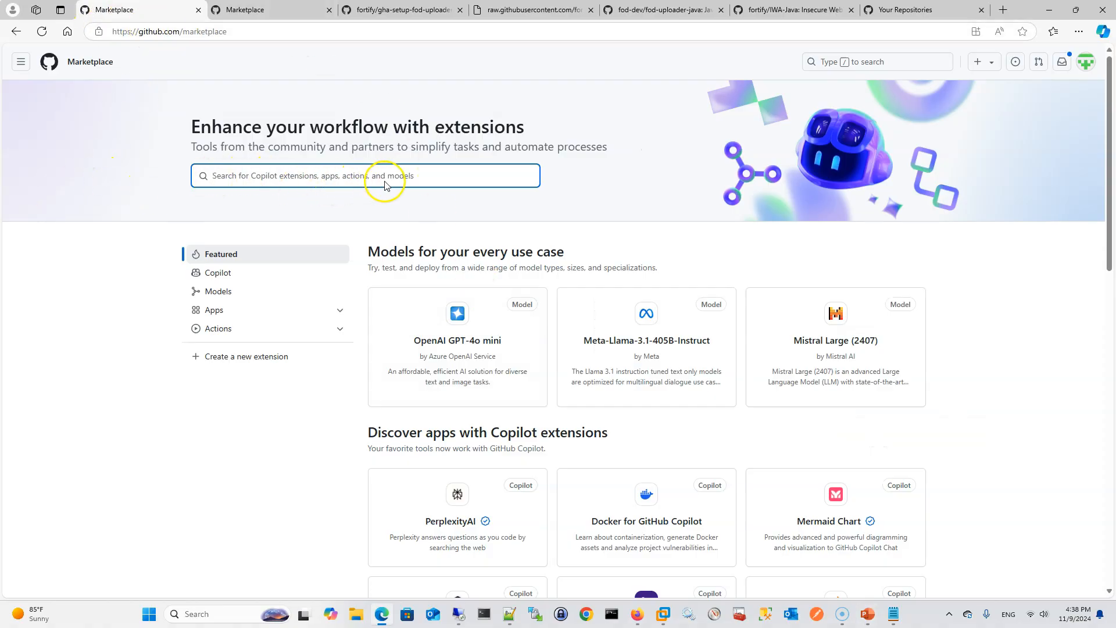
{"action": "left_click", "coordinate": [256, 10]}
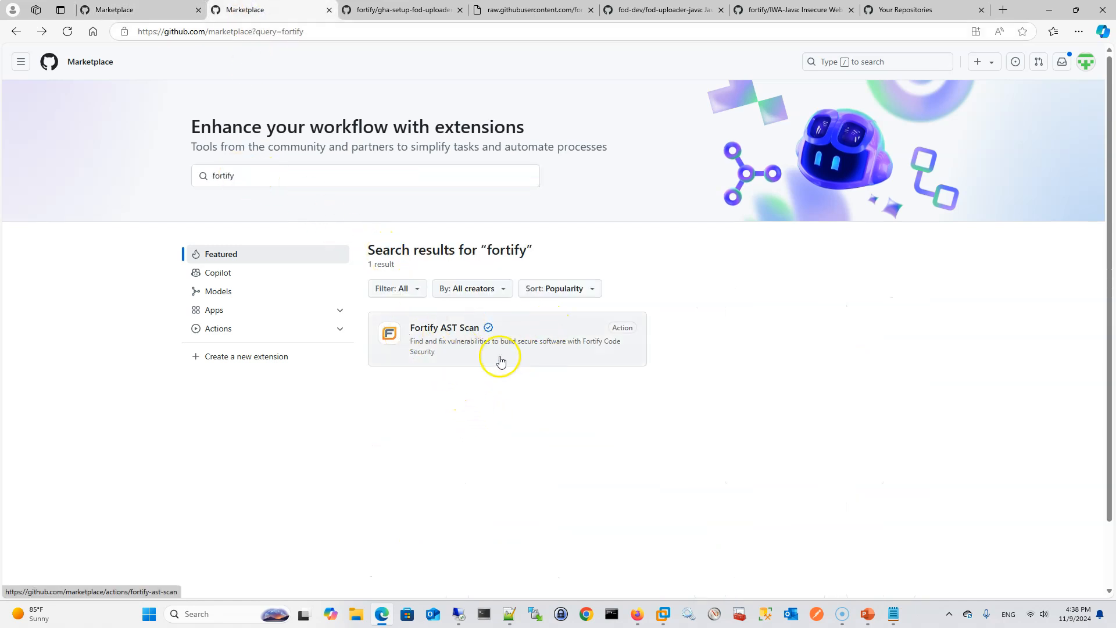
{"action": "left_click", "coordinate": [398, 9]}
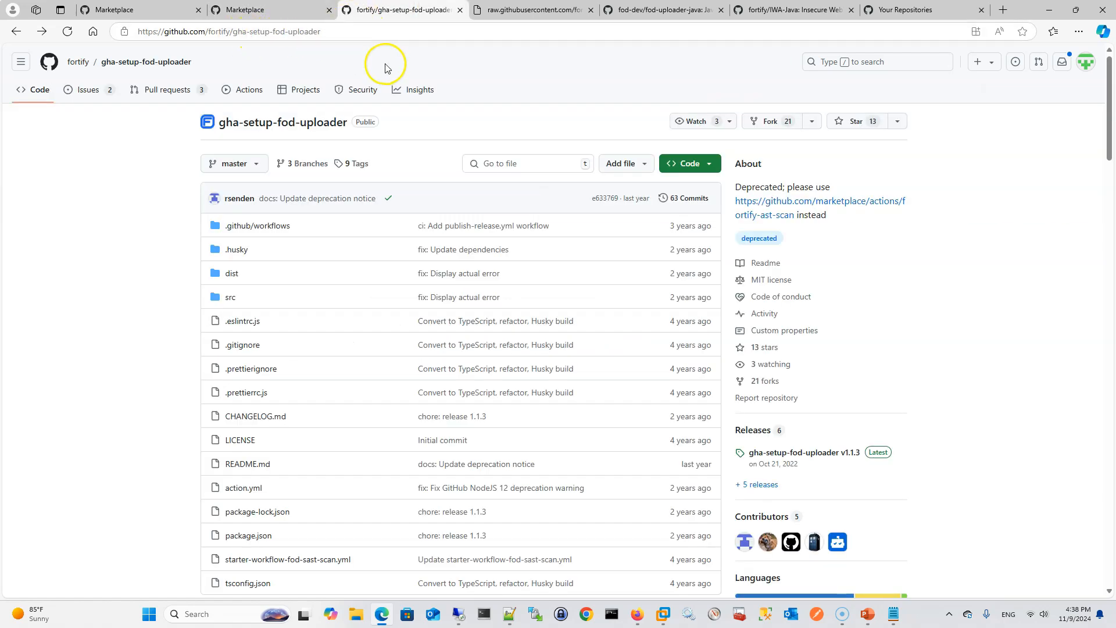
{"action": "left_click_drag", "start_coordinate": [721, 165], "coordinate": [830, 217]}
{"action": "left_click", "coordinate": [829, 221]}
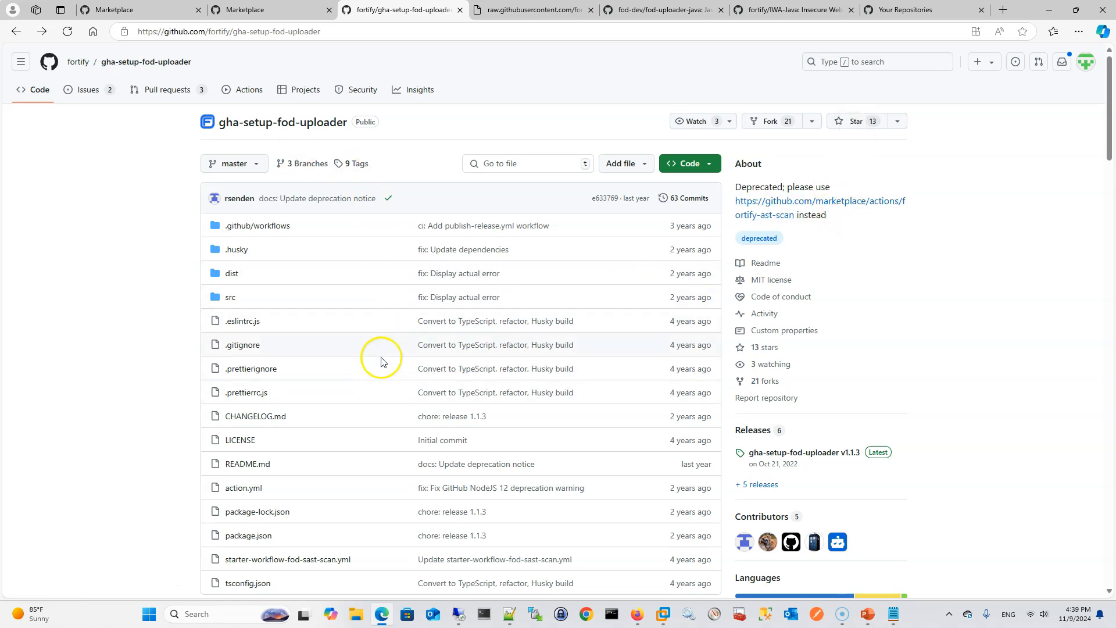
{"action": "scroll", "coordinate": [380, 361], "scroll_direction": "down", "scroll_amount": 1}
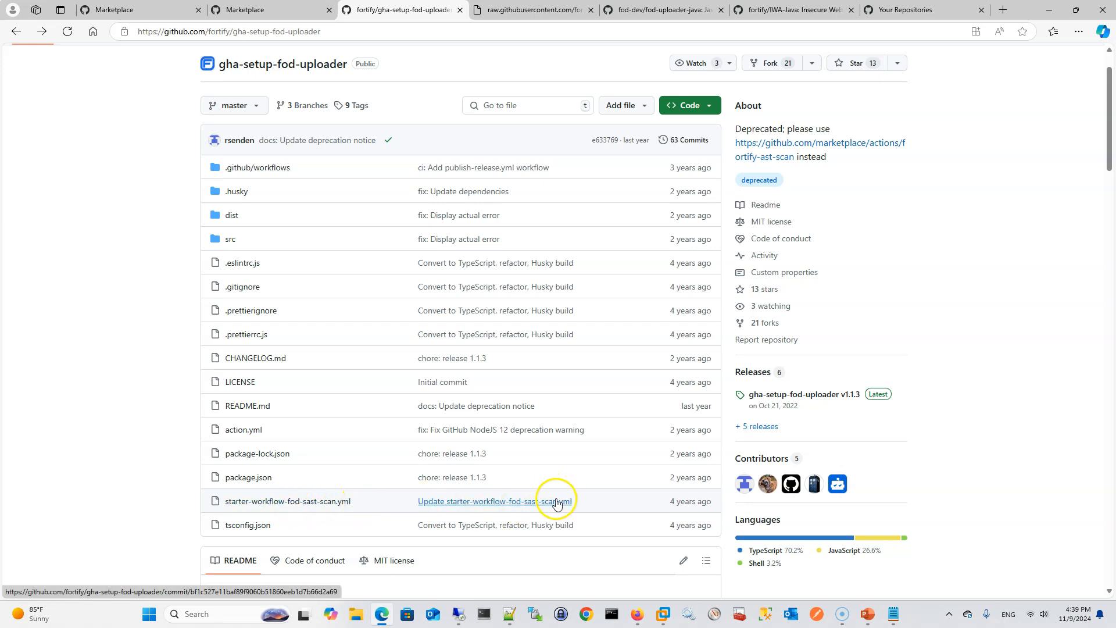
Copy the entire raw starter-workflow-fod-sast-scan.yml template into the blank document in Notepad++
{"action": "left_click", "coordinate": [534, 10]}
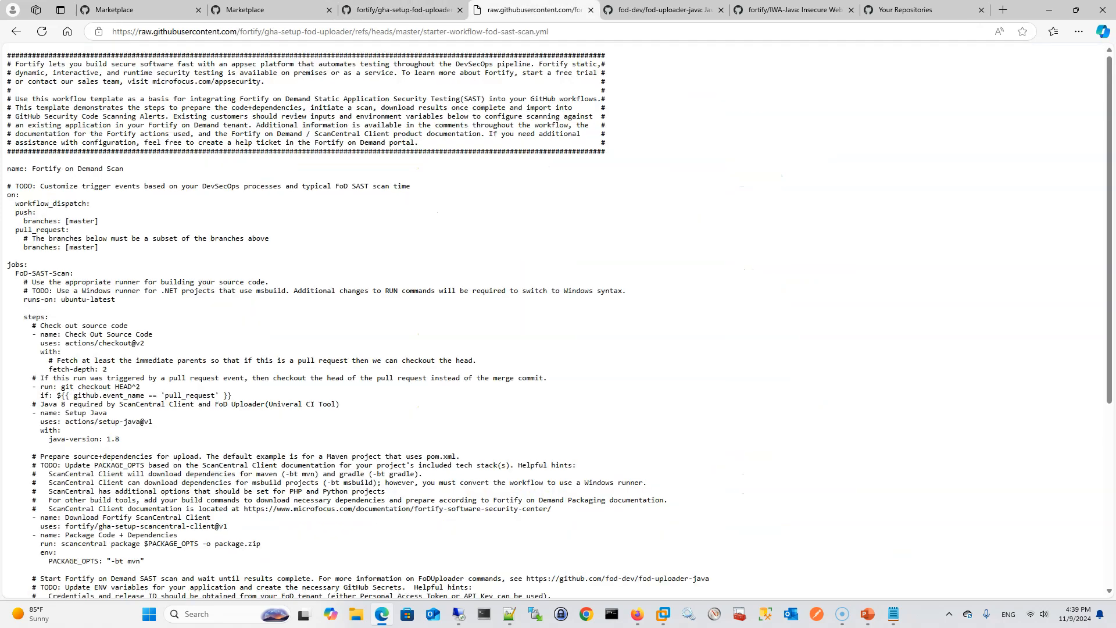
{"action": "key", "text": "alt+Left"}
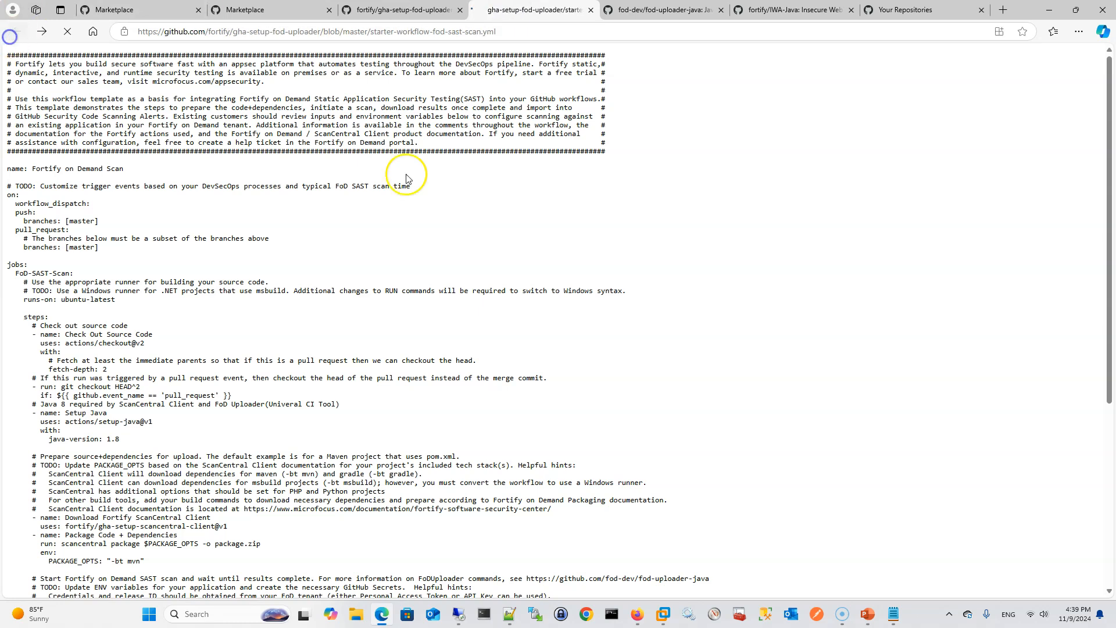
{"action": "left_click", "coordinate": [986, 197]}
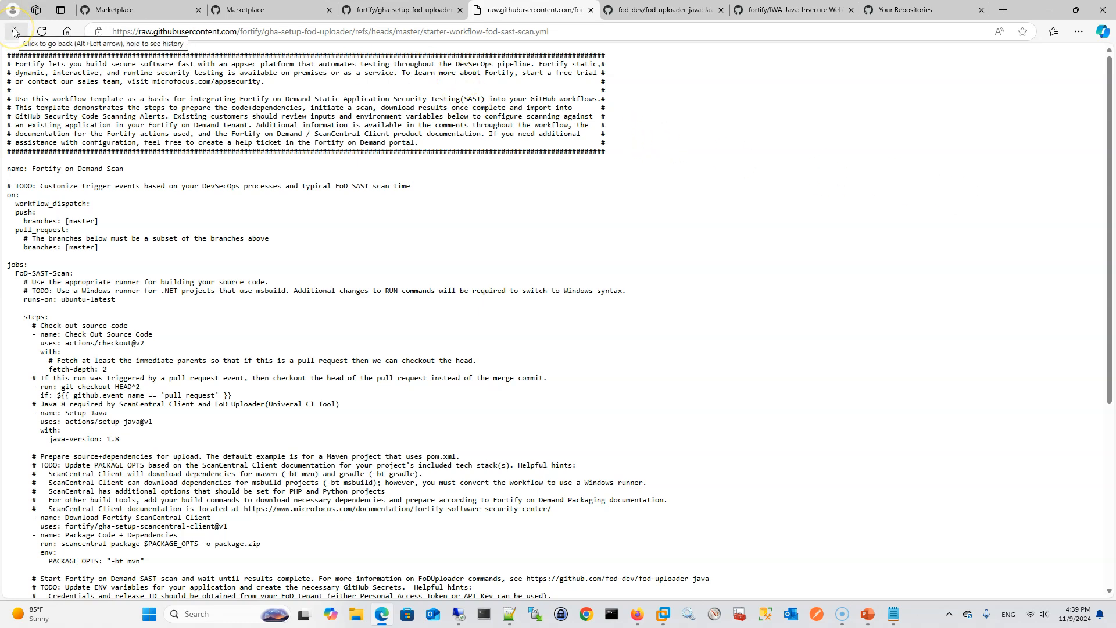
{"action": "left_click", "coordinate": [31, 55]}
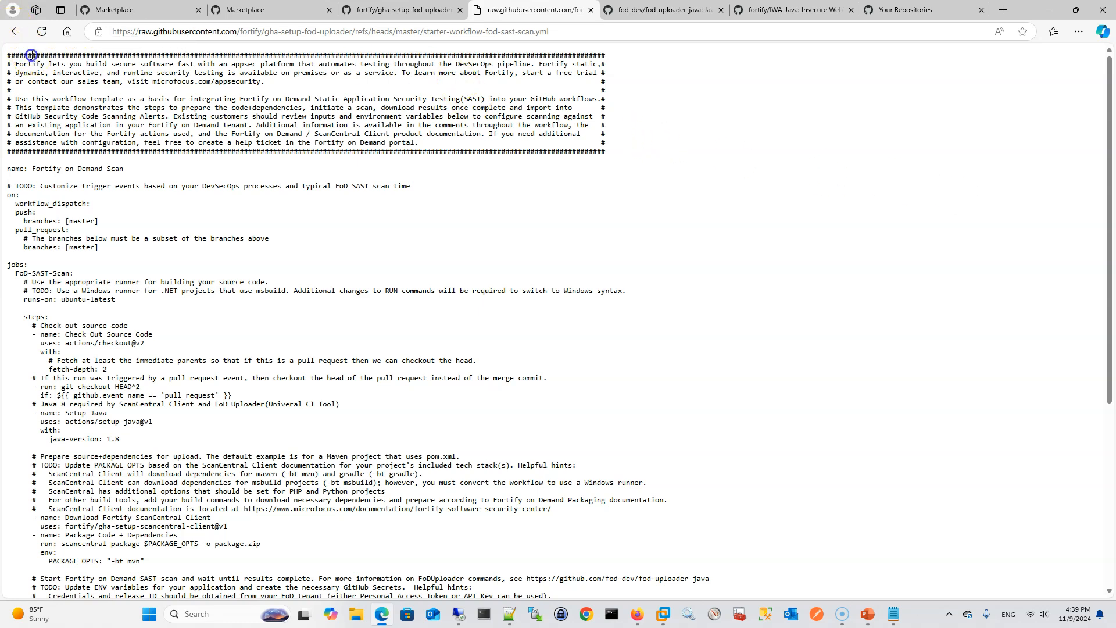
{"action": "key", "text": "ctrl+a"}
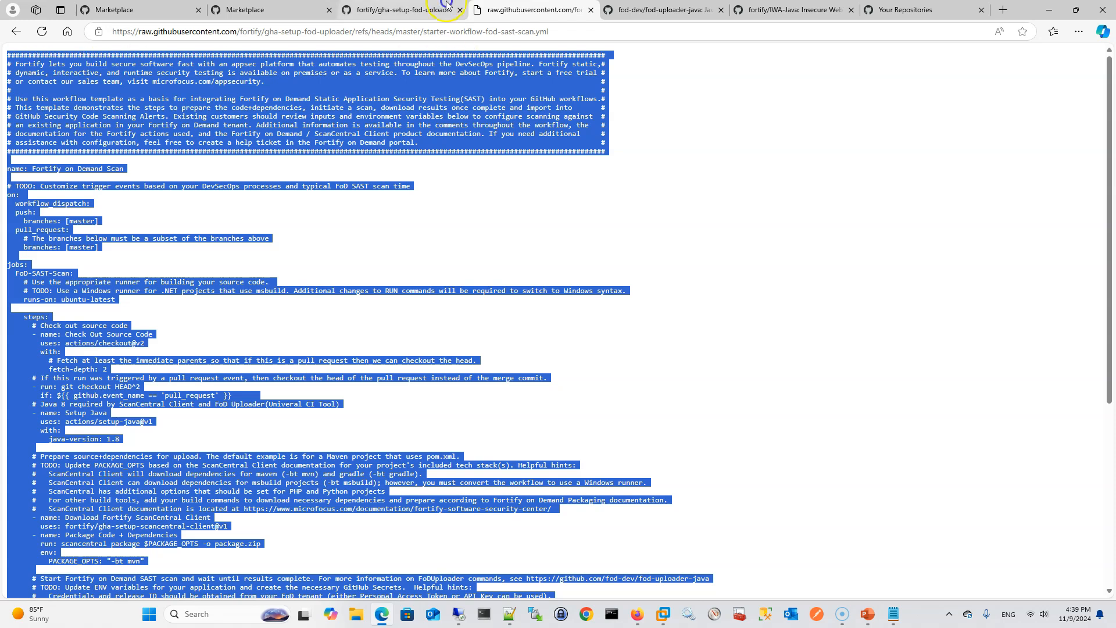
{"action": "left_click", "coordinate": [525, 614]}
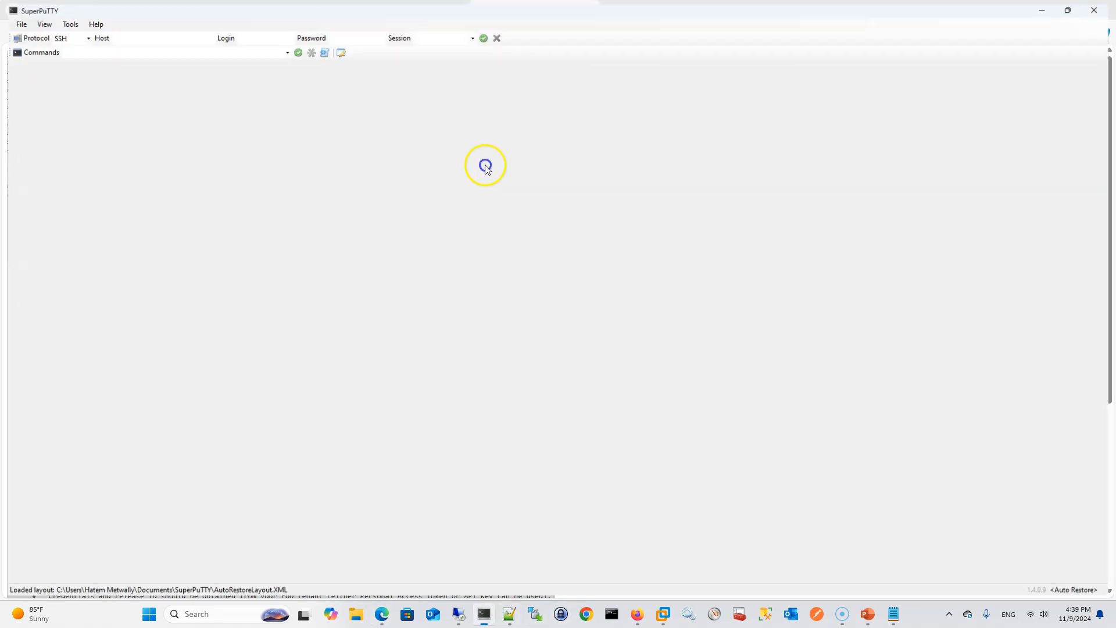
{"action": "left_click", "coordinate": [510, 612]}
{"action": "key", "text": "ctrl+v"}
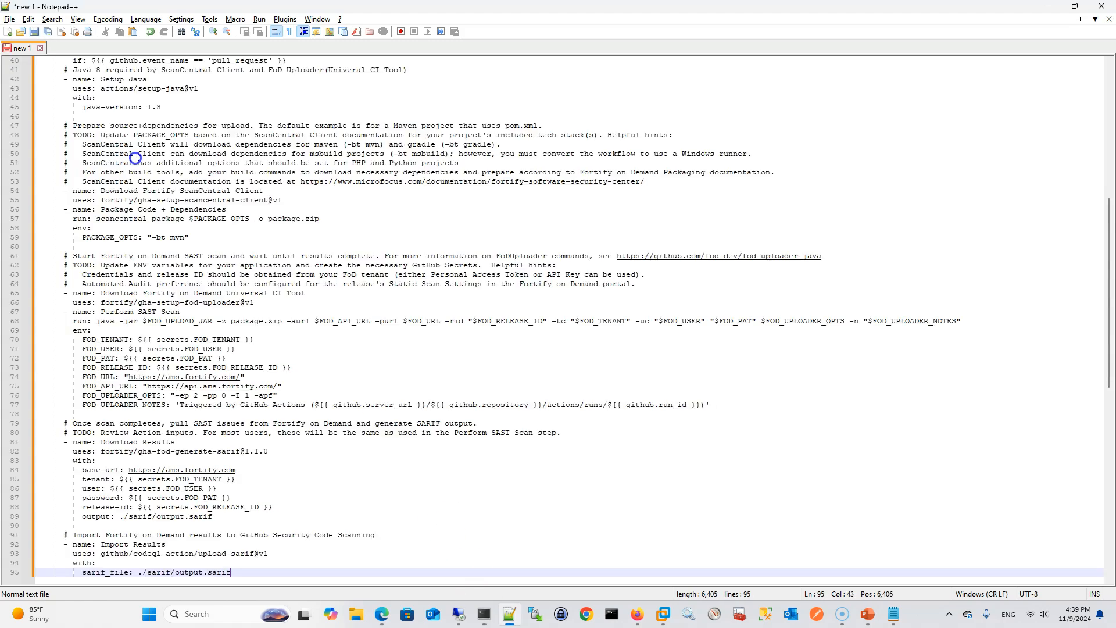
Set the syntax language of the pasted workflow document to YAML
{"action": "scroll", "coordinate": [136, 158], "scroll_direction": "up", "scroll_amount": 13}
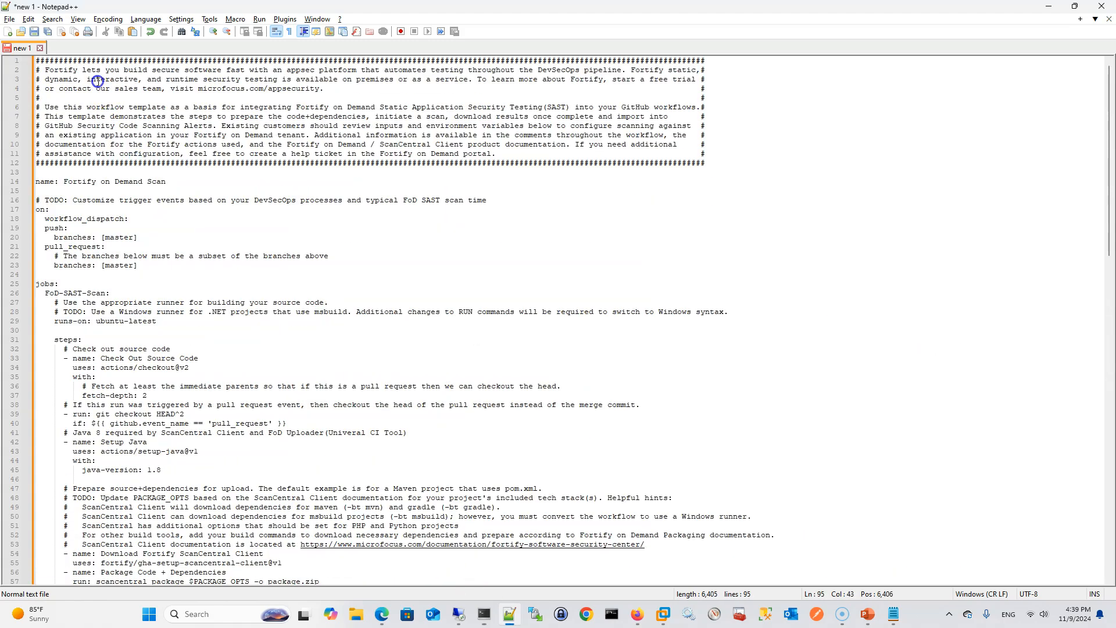
{"action": "left_click", "coordinate": [146, 23]}
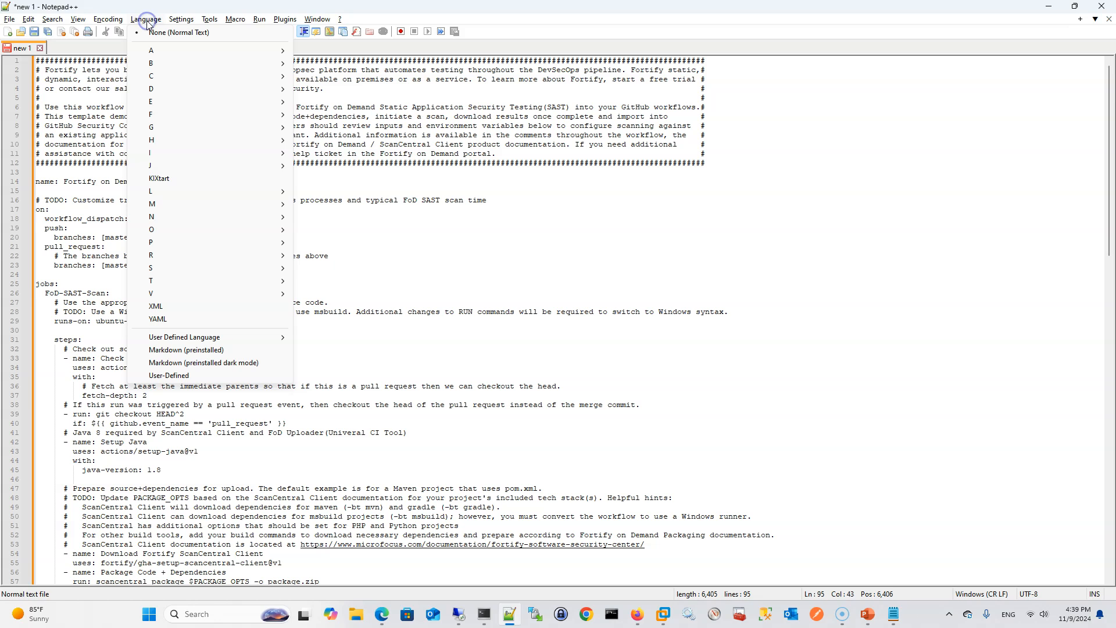
{"action": "left_click", "coordinate": [191, 320]}
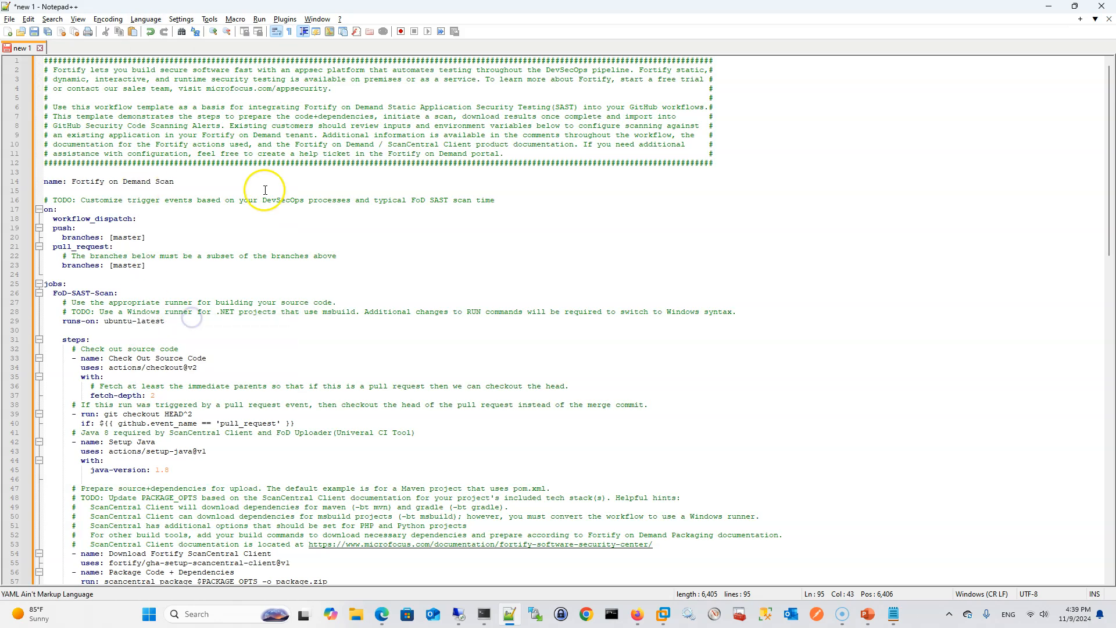
Set PACKAGE_OPTS in the Package Code + Dependencies step to "-bt none"
{"action": "scroll", "coordinate": [210, 268], "scroll_direction": "down", "scroll_amount": 7}
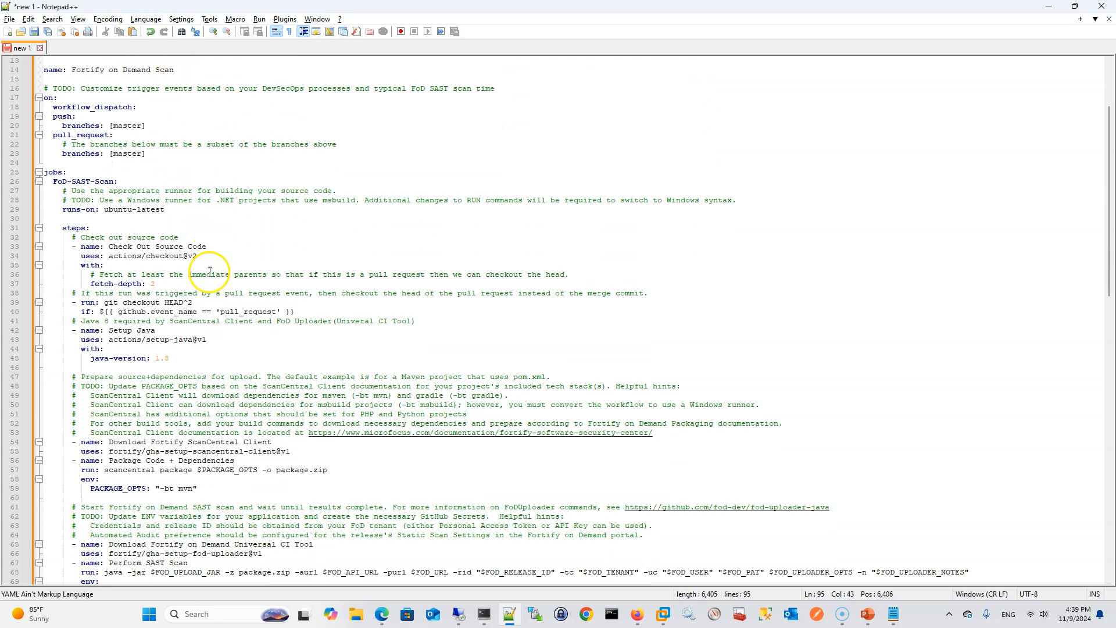
{"action": "scroll", "coordinate": [214, 274], "scroll_direction": "down", "scroll_amount": 1}
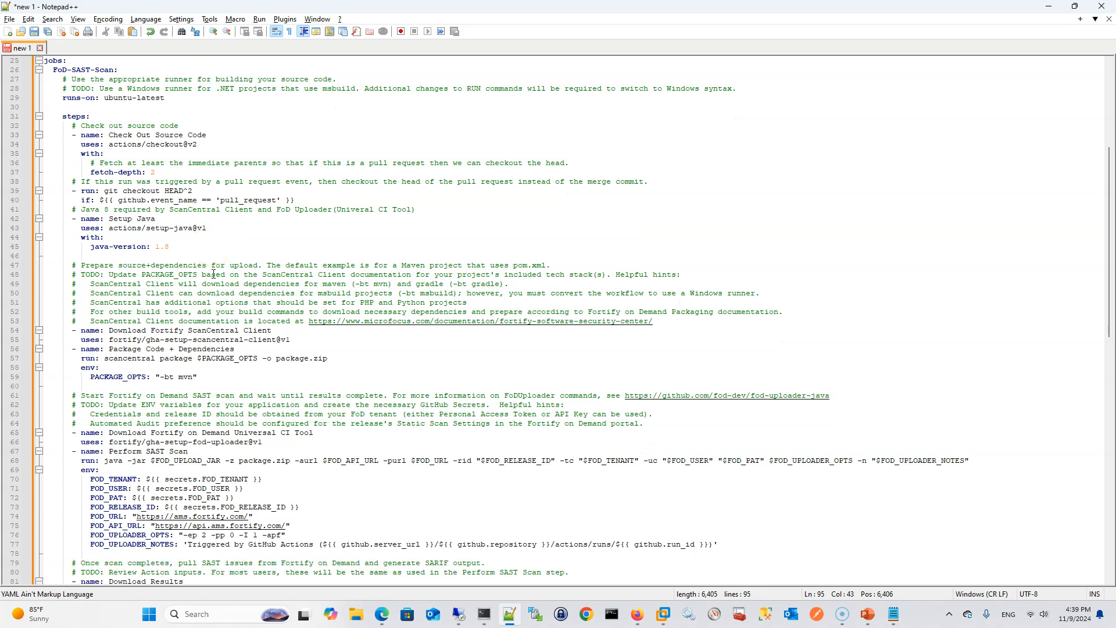
{"action": "scroll", "coordinate": [214, 274], "scroll_direction": "down", "scroll_amount": 4}
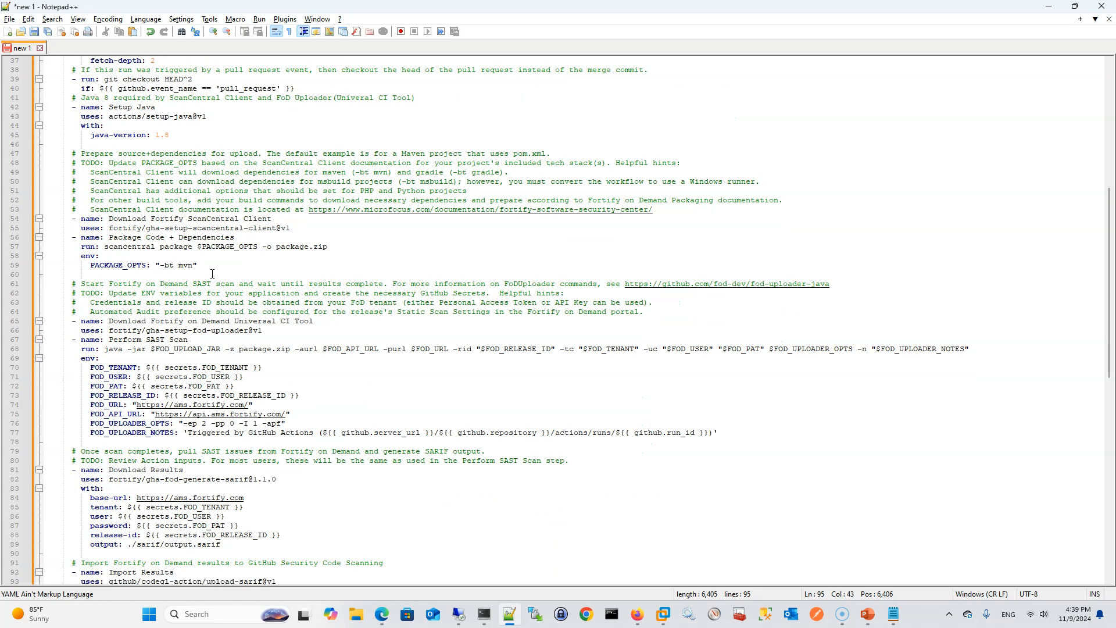
{"action": "double_click", "coordinate": [188, 265]}
{"action": "type", "text": "none"}
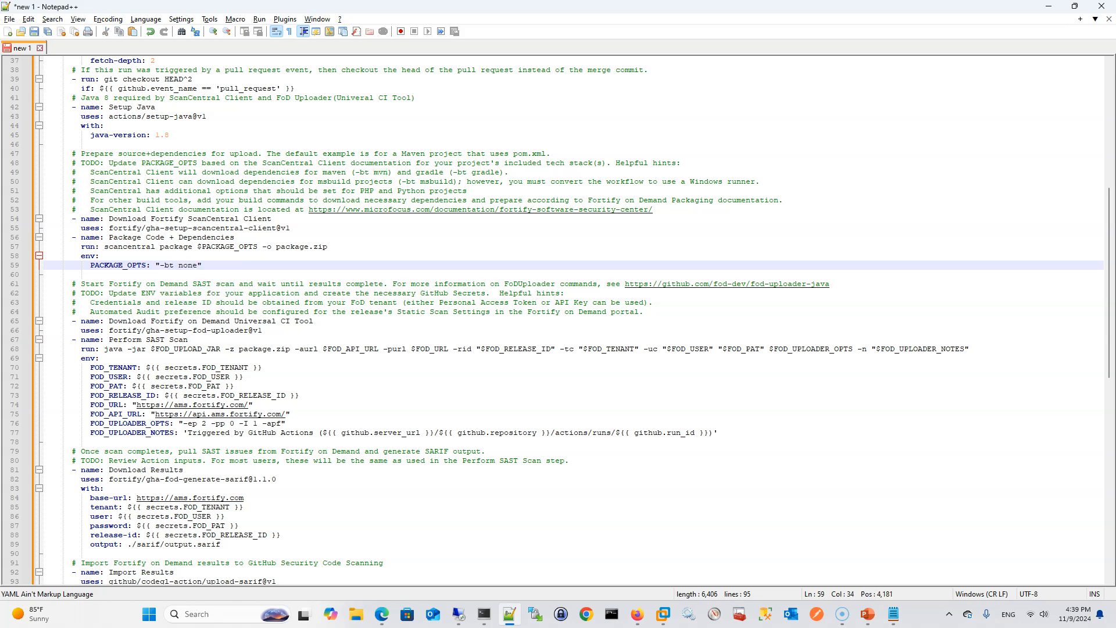
Replace ams with trial in the FOD_URL, FOD_API_URL and base-url addresses, and set -ep to 1 in FOD_UPLOADER_OPTS
{"action": "scroll", "coordinate": [191, 357], "scroll_direction": "down", "scroll_amount": 2}
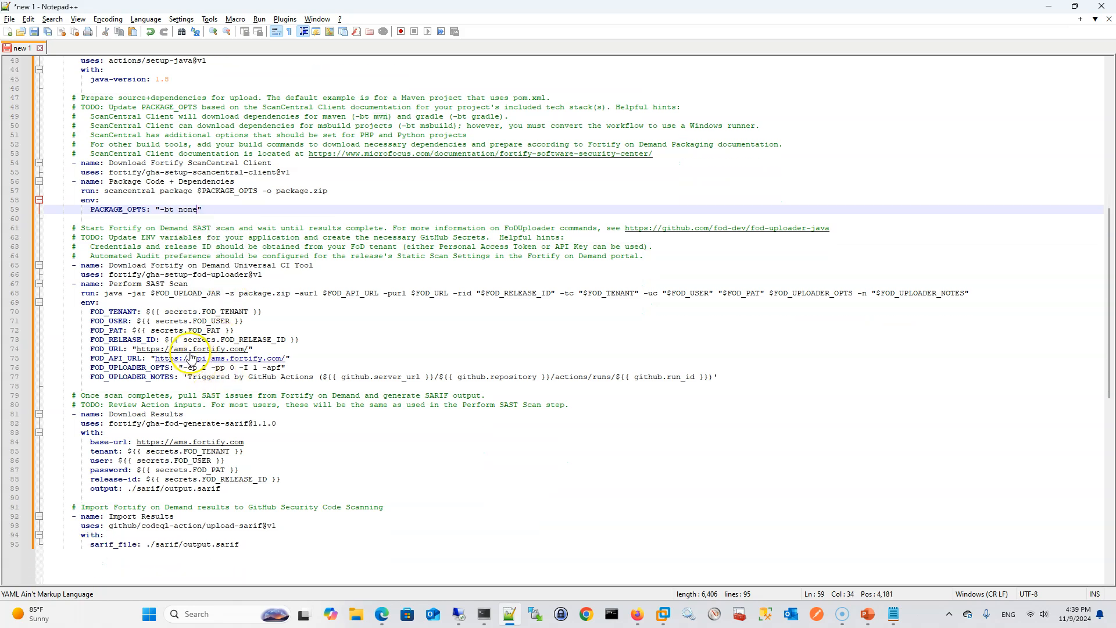
{"action": "left_click_drag", "start_coordinate": [187, 351], "coordinate": [179, 351]}
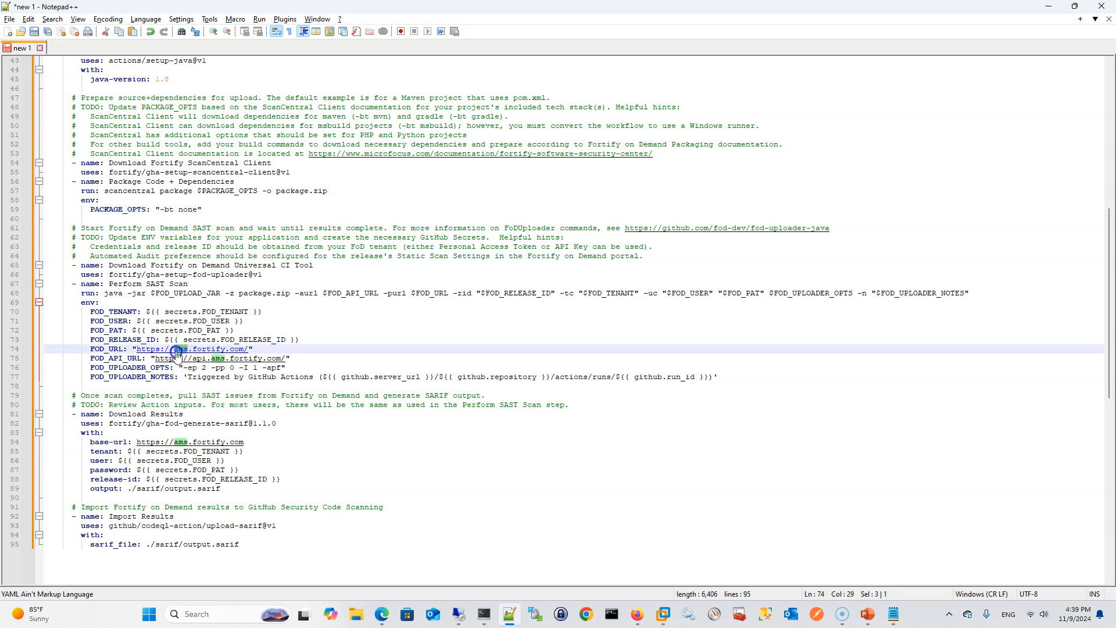
{"action": "type", "text": "trial"}
{"action": "double_click", "coordinate": [182, 352]}
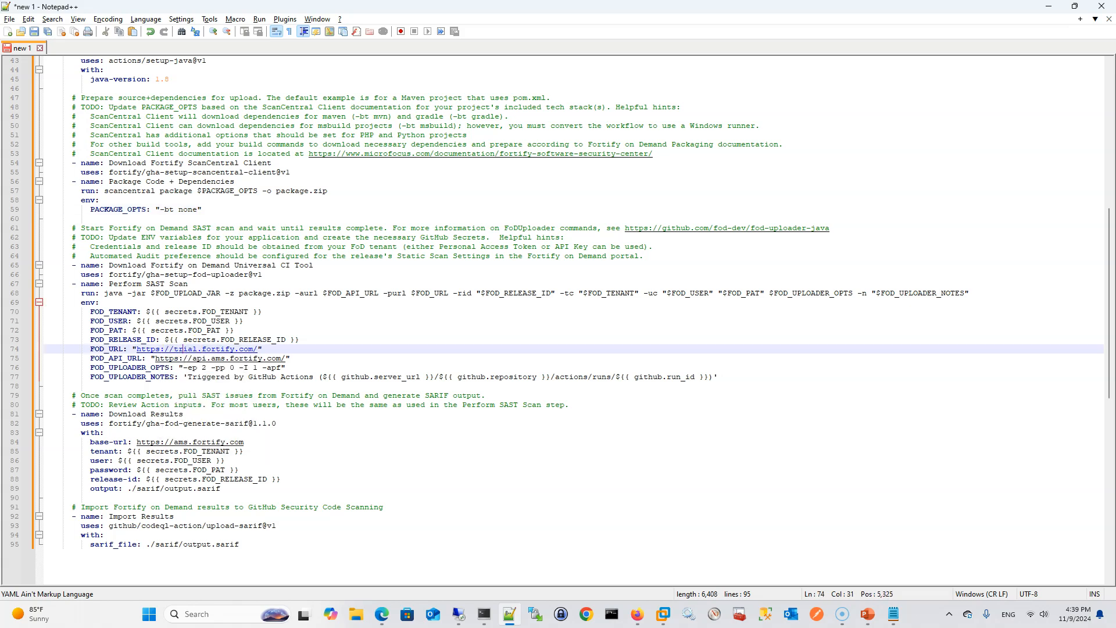
{"action": "key", "text": "alt+Tab"}
{"action": "left_click", "coordinate": [183, 358]}
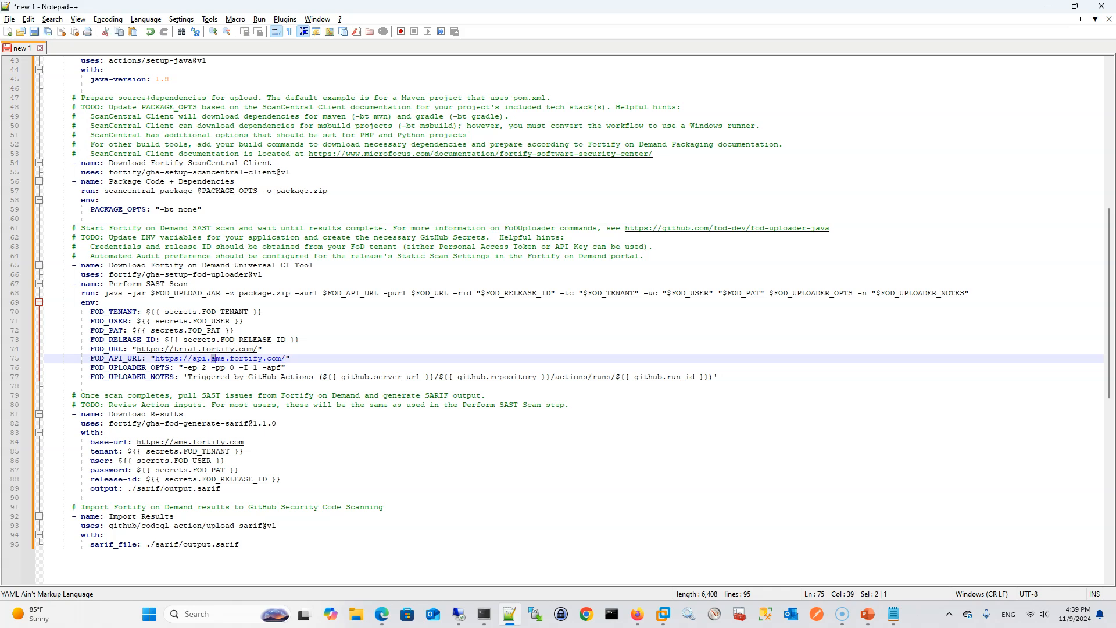
{"action": "type", "text": "trial"}
{"action": "key", "text": "Down"}
{"action": "key", "text": "Down"}
{"action": "key", "text": "Down"}
{"action": "key", "text": "Down"}
{"action": "key", "text": "Down"}
{"action": "key", "text": "Down"}
{"action": "key", "text": "Down"}
{"action": "key", "text": "Down"}
{"action": "key", "text": "Down"}
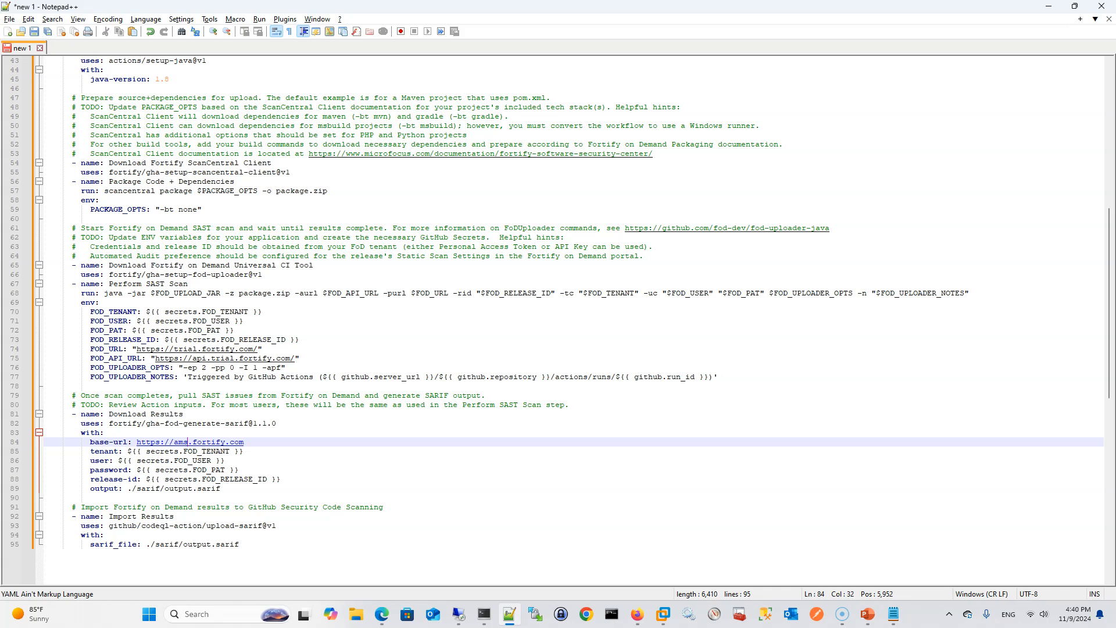
{"action": "type", "text": "trial"}
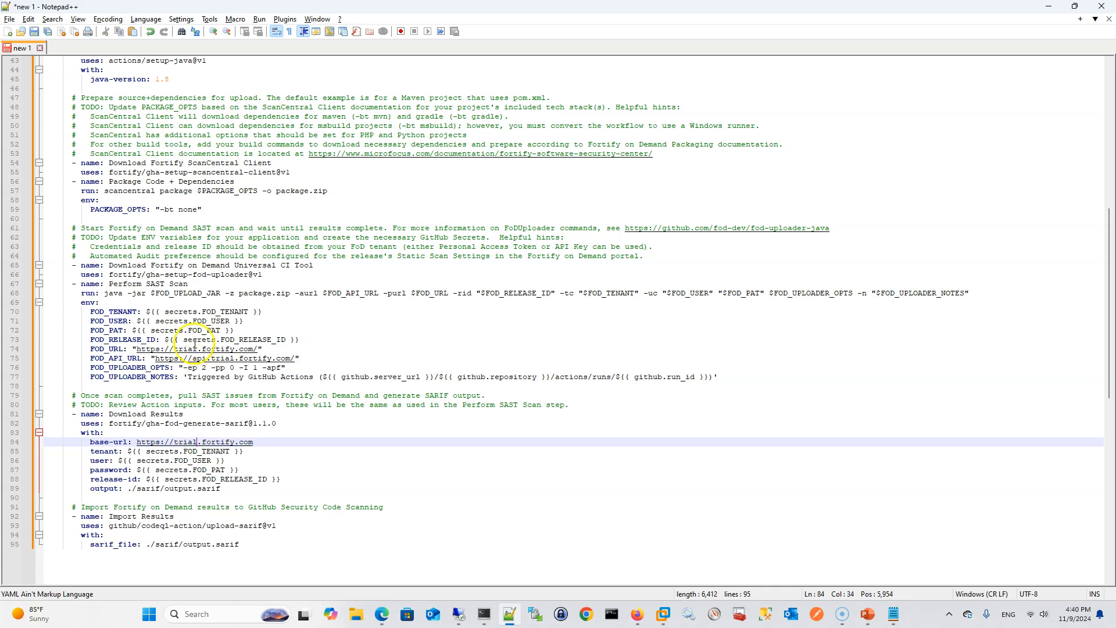
{"action": "left_click", "coordinate": [204, 367]}
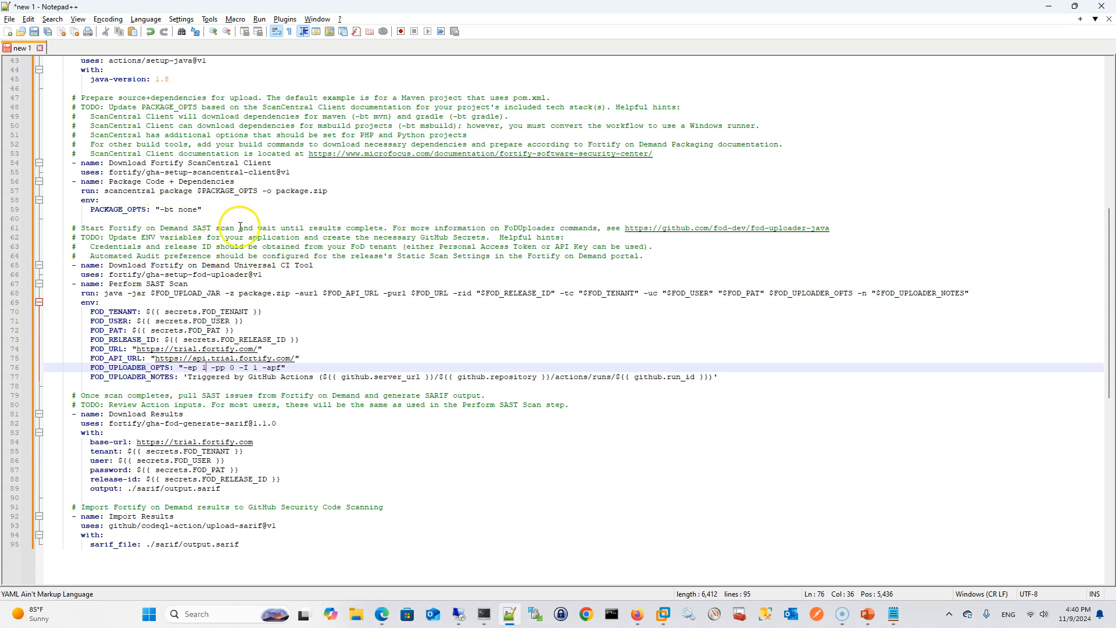
Switch to the Edge browser and copy the HTTPS clone URL of the fortify/IWA-Java repository
{"action": "key", "text": "alt+Tab"}
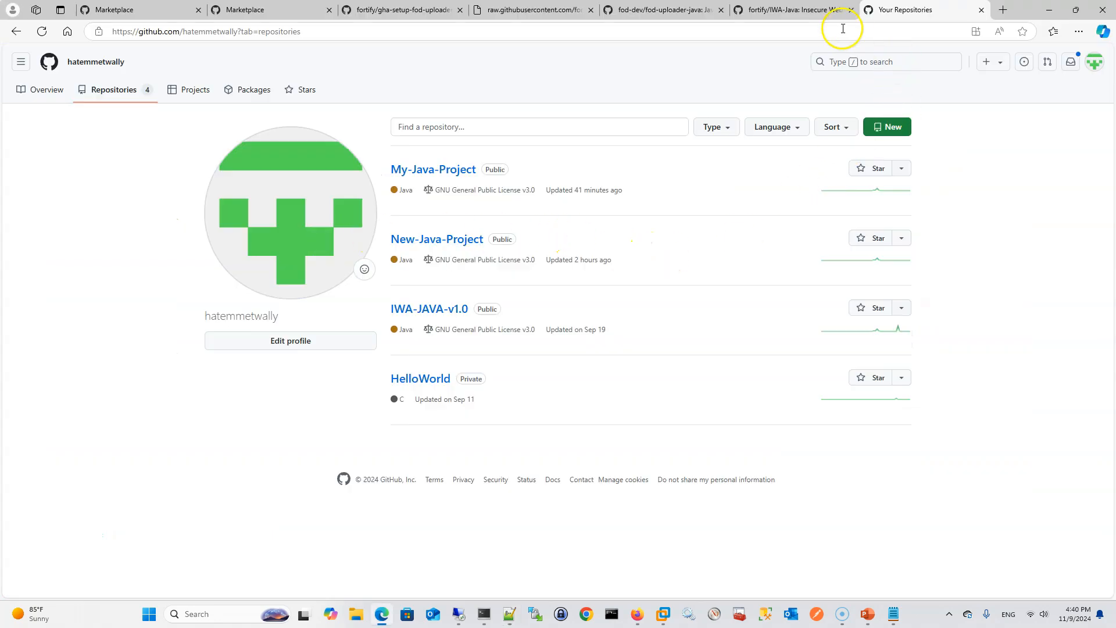
{"action": "left_click", "coordinate": [802, 9]}
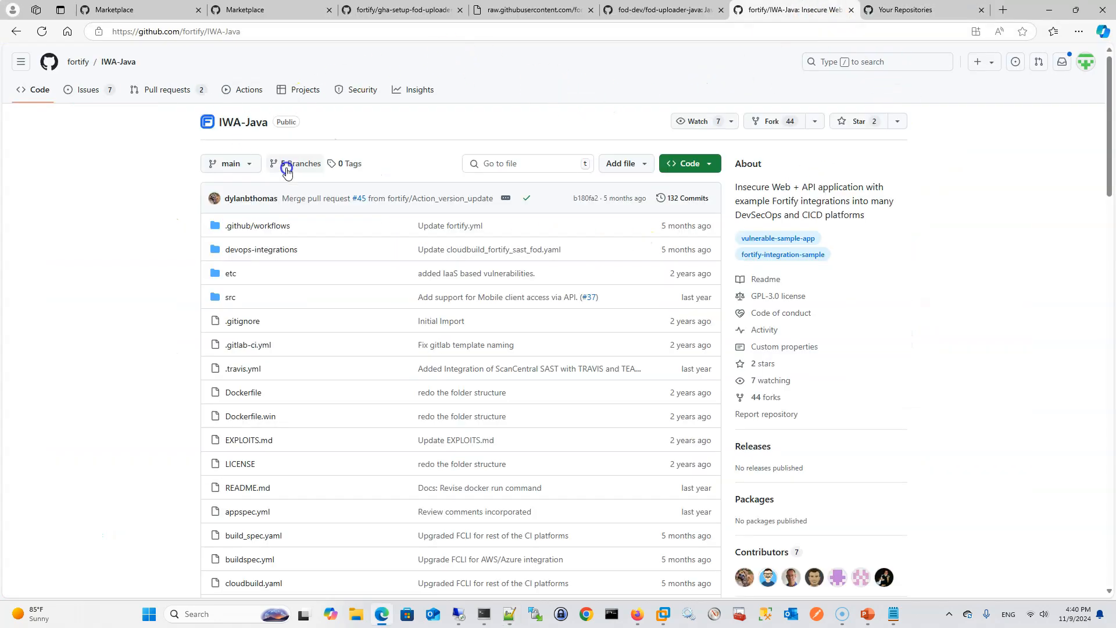
{"action": "left_click_drag", "start_coordinate": [734, 192], "coordinate": [867, 216]}
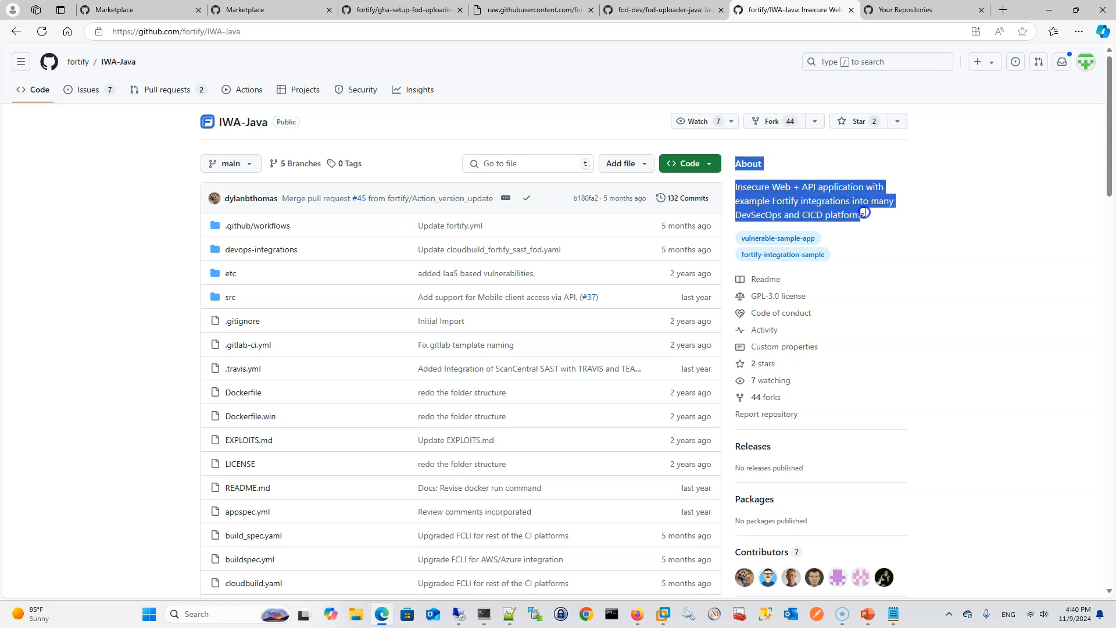
{"action": "left_click", "coordinate": [870, 217]}
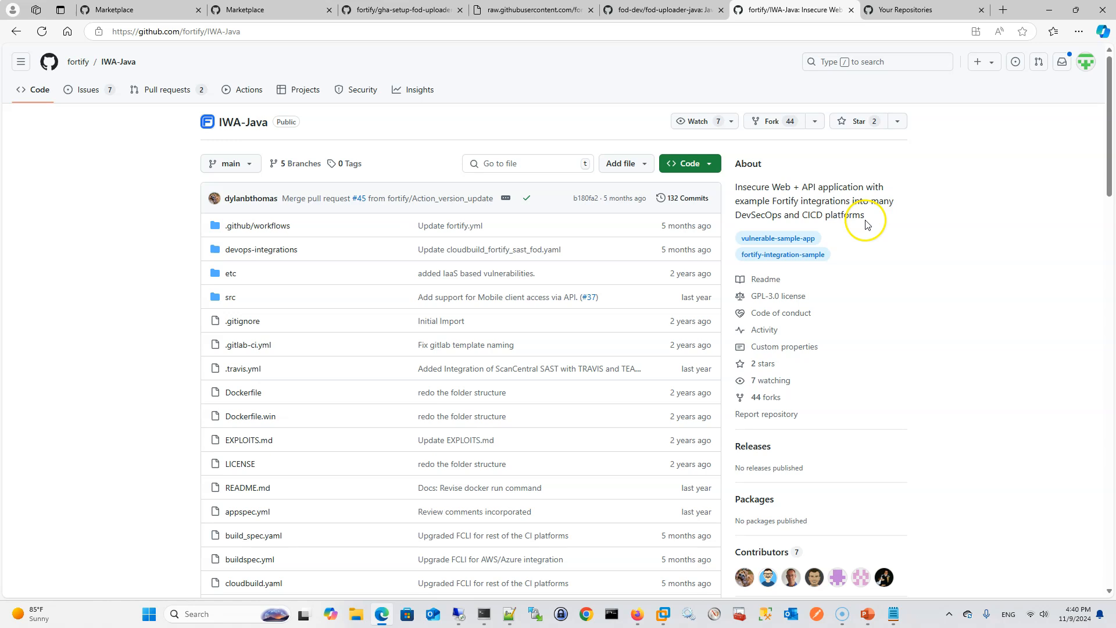
{"action": "left_click", "coordinate": [710, 163]}
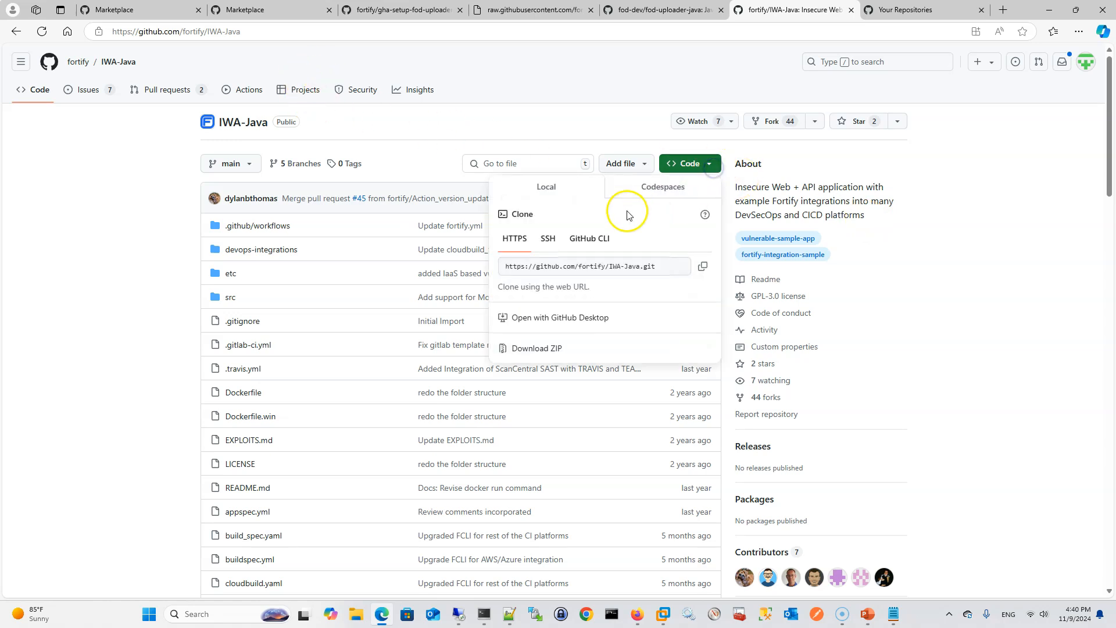
{"action": "left_click", "coordinate": [702, 265]}
{"action": "left_click", "coordinate": [897, 9]}
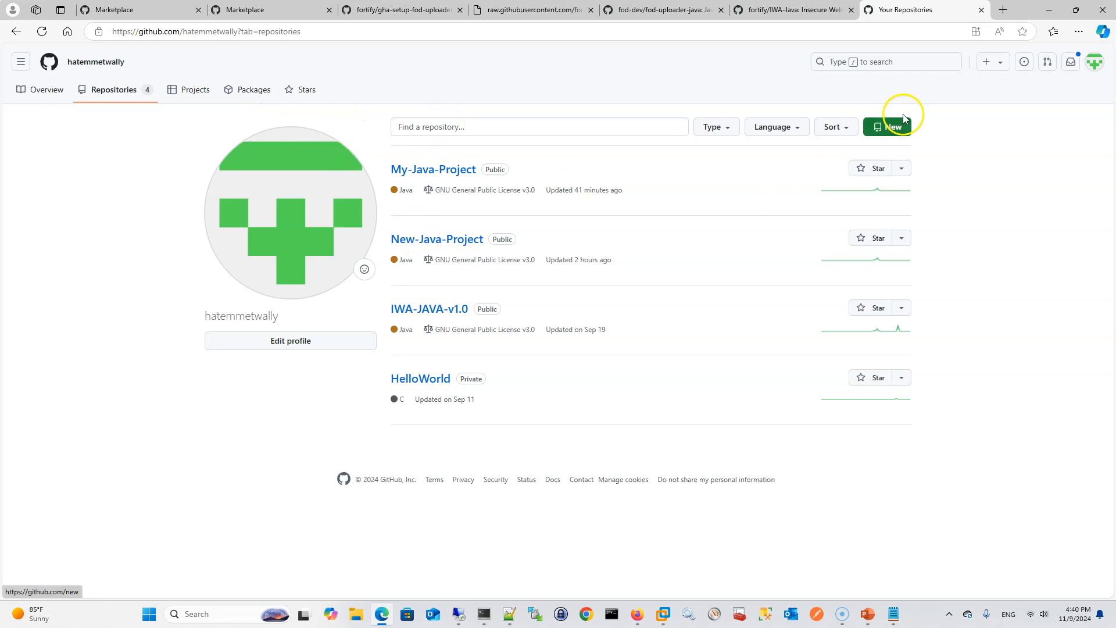
{"action": "left_click", "coordinate": [1001, 62]}
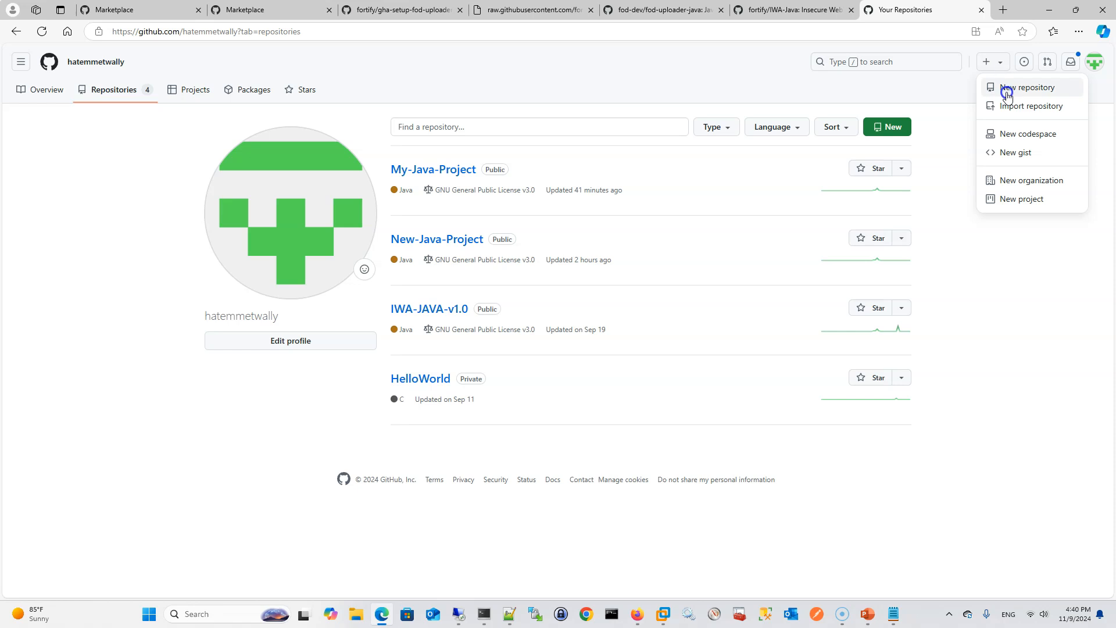
{"action": "left_click", "coordinate": [1016, 106]}
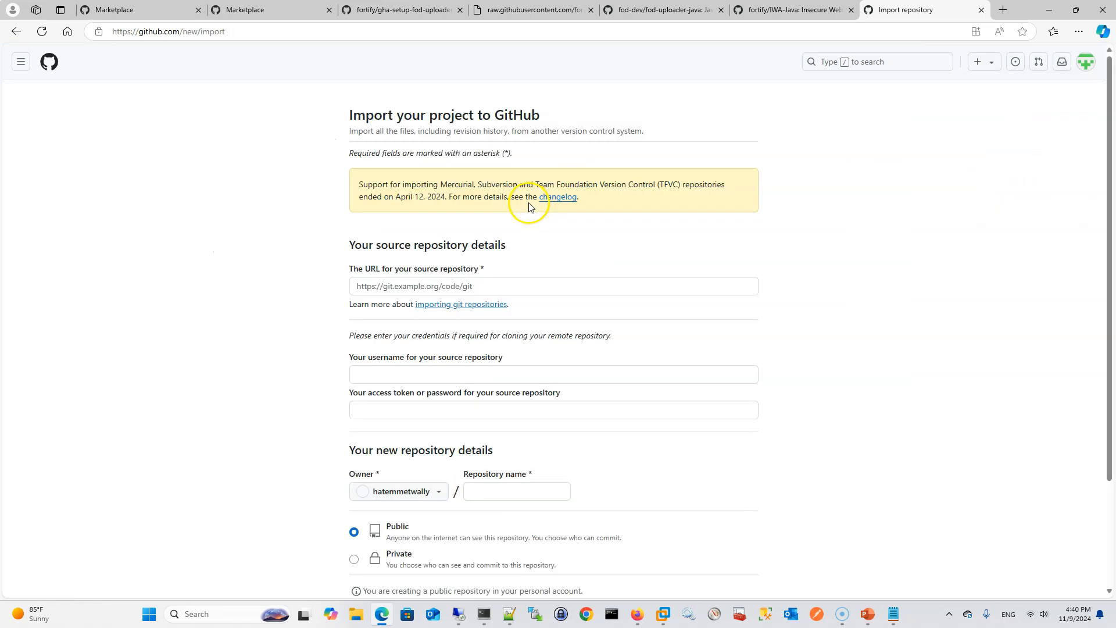
{"action": "left_click", "coordinate": [432, 285]}
{"action": "key", "text": "Down"}
{"action": "key", "text": "Return"}
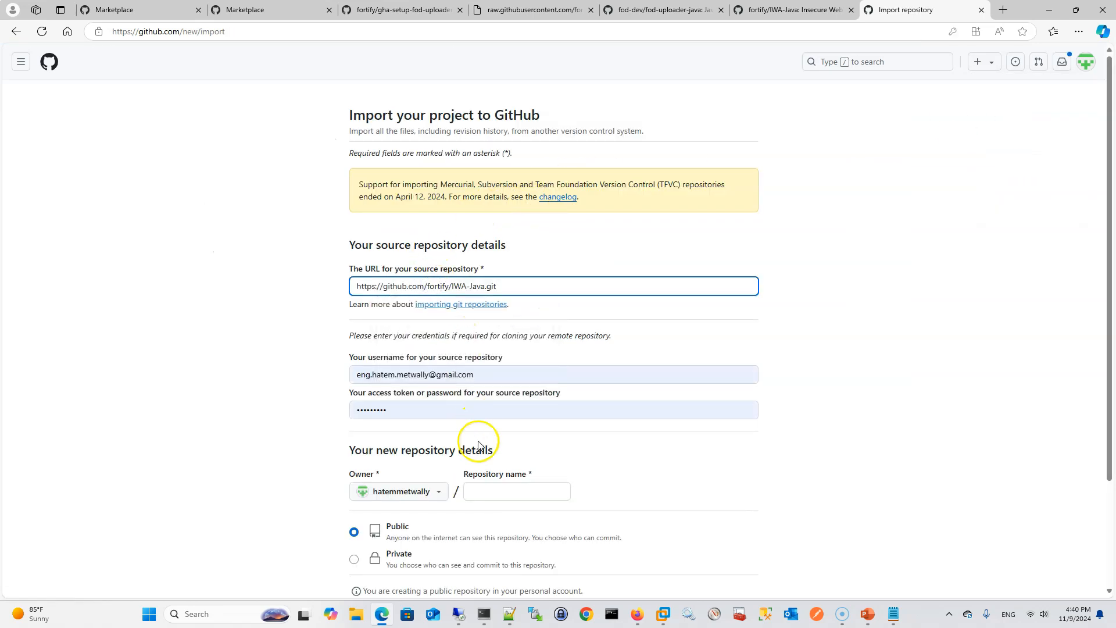
Name the new public repository Test Java Project and begin the import
{"action": "left_click", "coordinate": [501, 484]}
{"action": "left_click", "coordinate": [507, 493]}
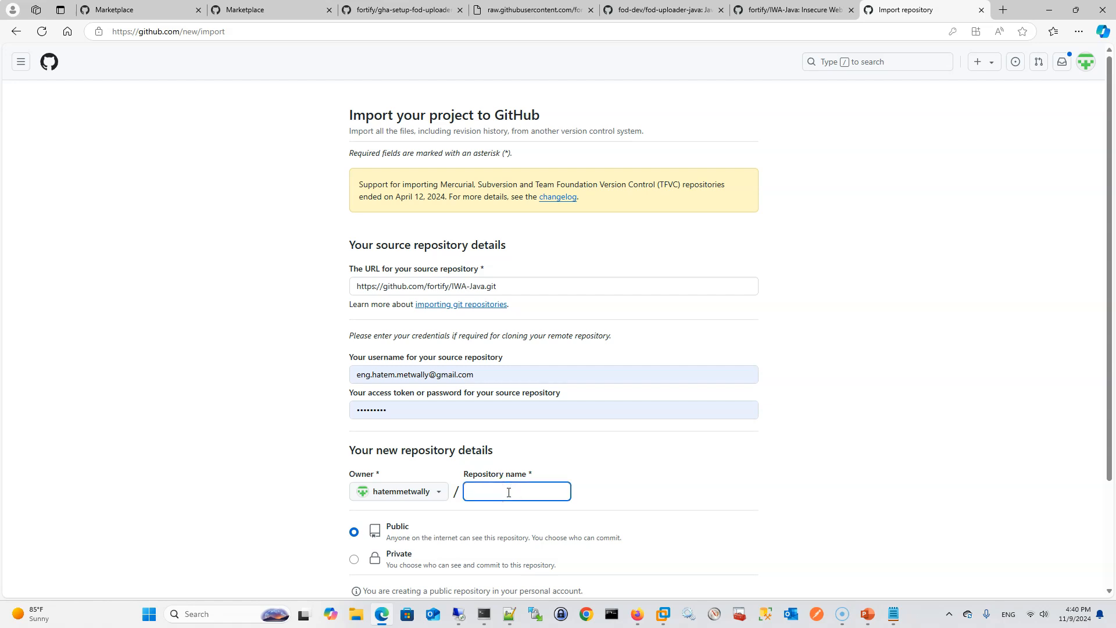
{"action": "type", "text": "Test Java Project"}
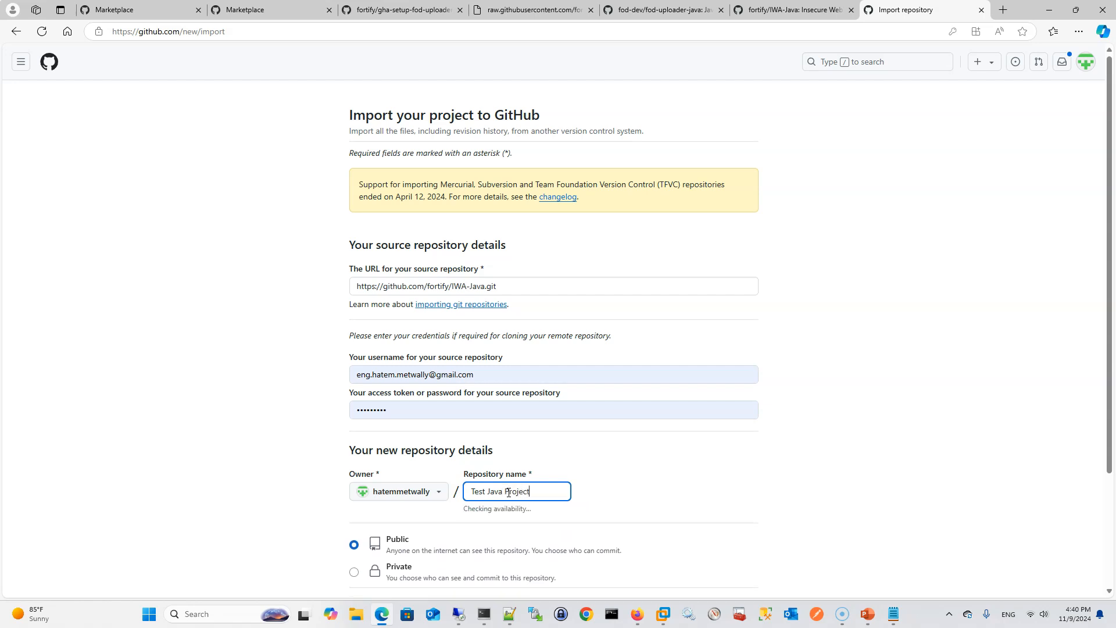
{"action": "scroll", "coordinate": [517, 403], "scroll_direction": "down", "scroll_amount": 3}
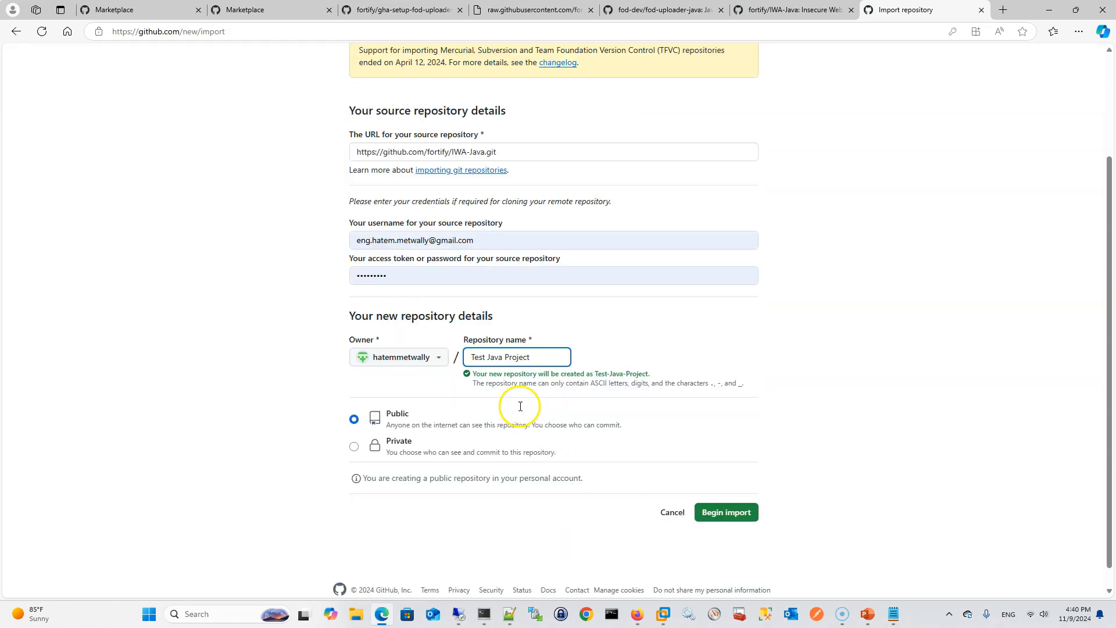
{"action": "left_click", "coordinate": [723, 491]}
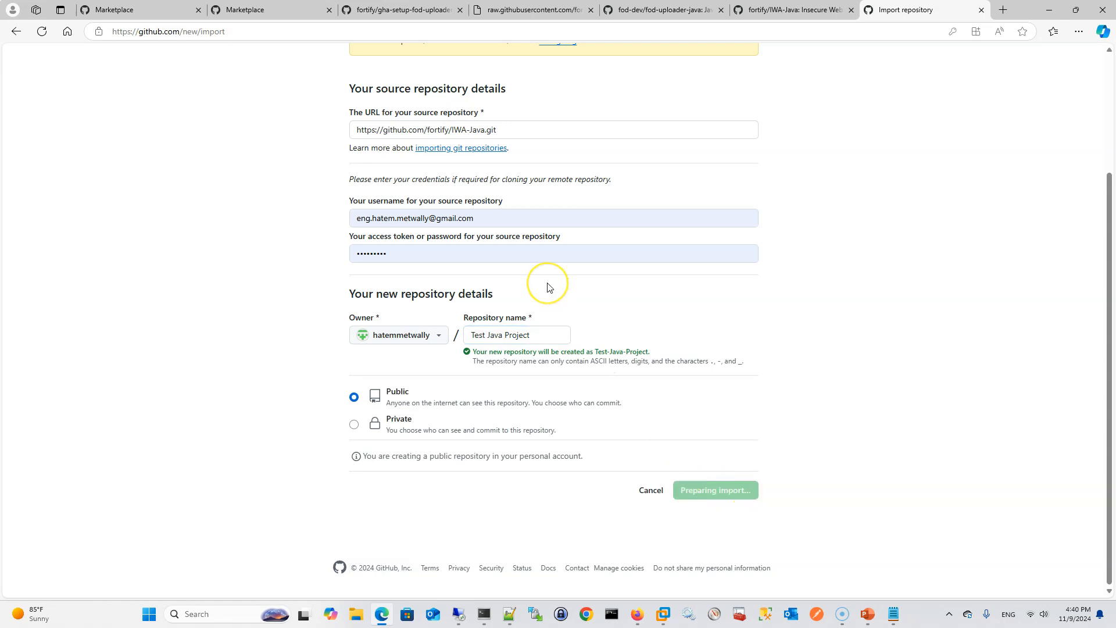
{"action": "left_click", "coordinate": [456, 218]}
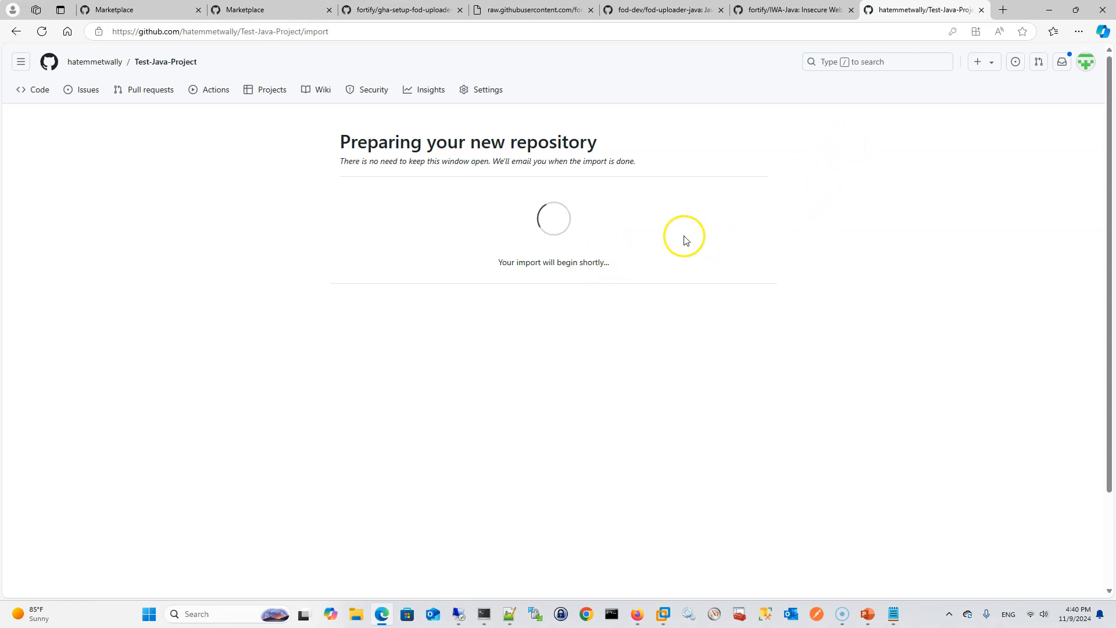
Switch to Fortify on Demand in Firefox and start creating an application named My Test Java Project
{"action": "key", "text": "alt+Tab"}
{"action": "key", "text": "alt+Tab"}
{"action": "key", "text": "alt+Tab"}
{"action": "key", "text": "alt+Tab"}
{"action": "key", "text": "alt+Tab"}
{"action": "key", "text": "alt+Tab"}
{"action": "key", "text": "alt+Tab"}
{"action": "key", "text": "alt+Tab"}
{"action": "key", "text": "alt+Tab"}
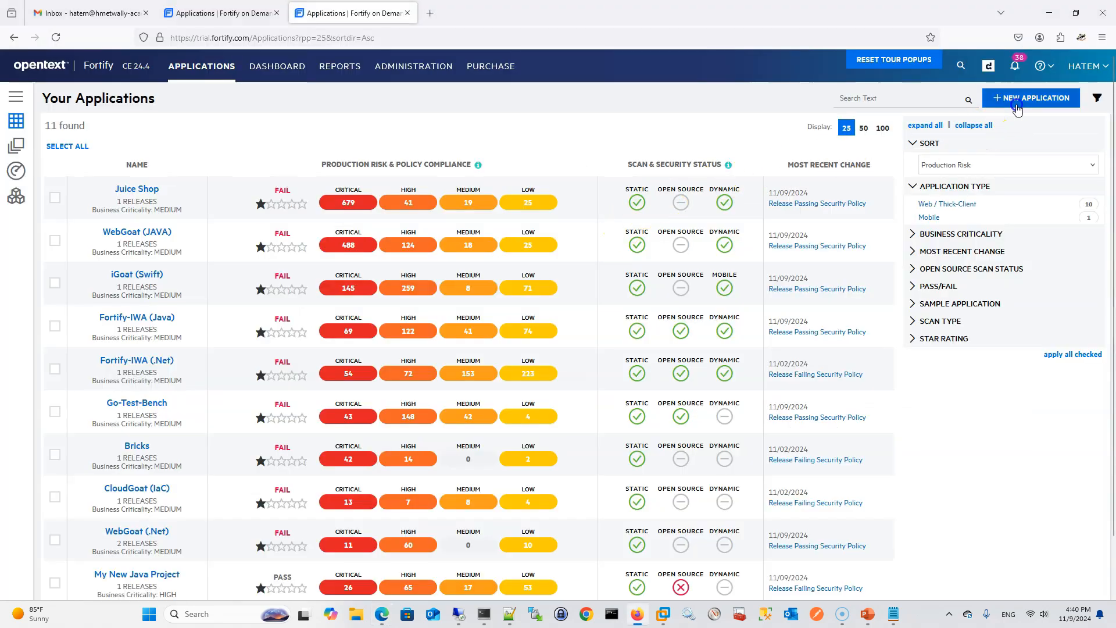
{"action": "left_click", "coordinate": [1017, 105]}
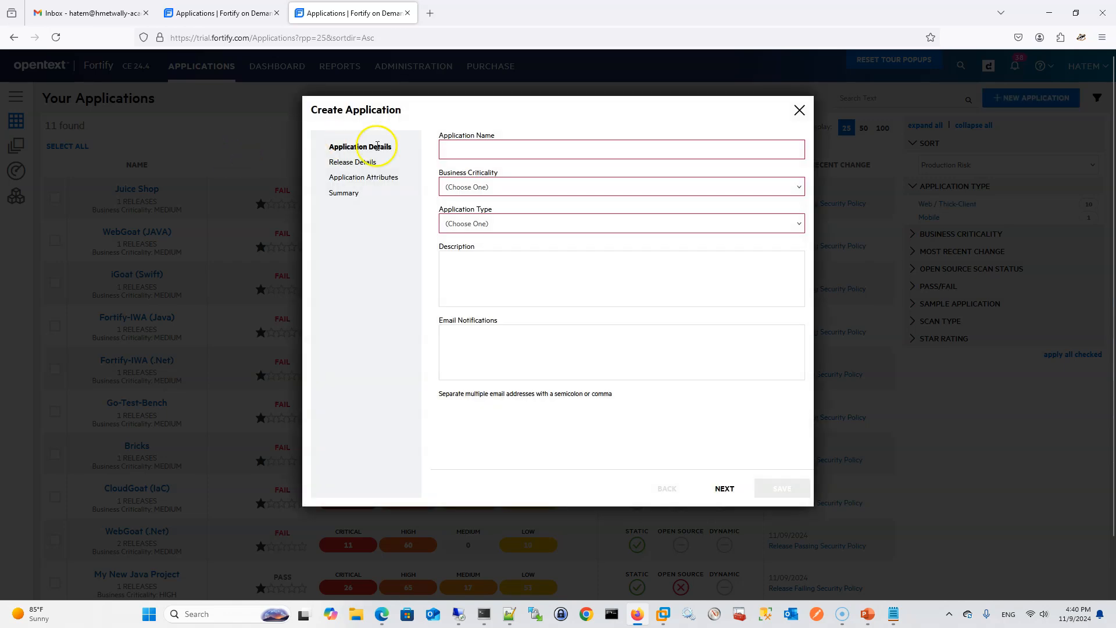
{"action": "left_click", "coordinate": [504, 157]}
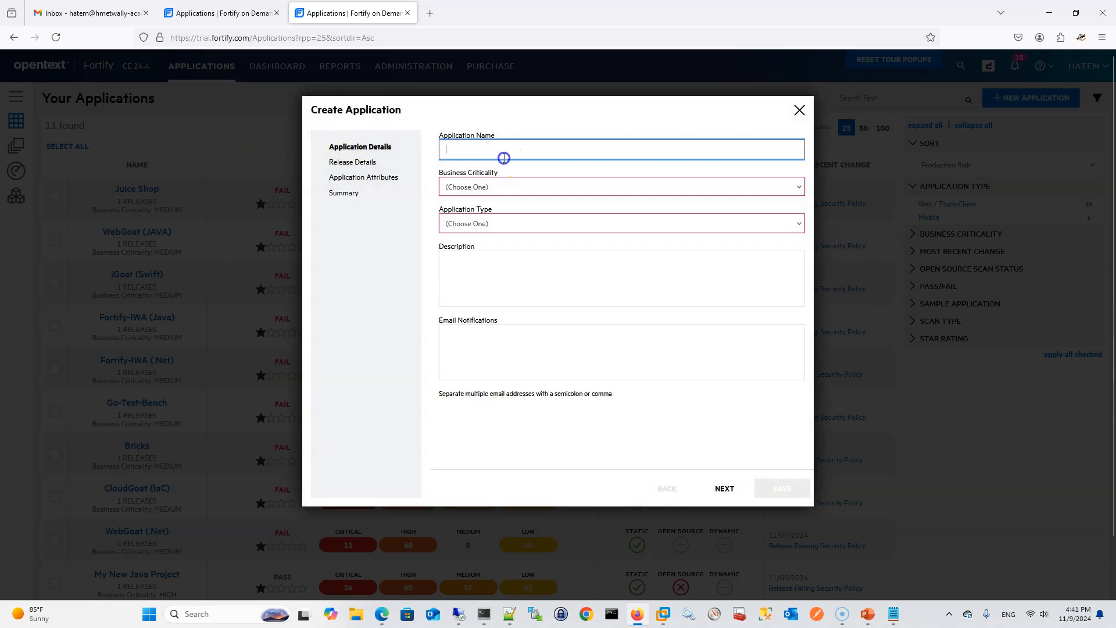
{"action": "type", "text": "My Test Java Project"}
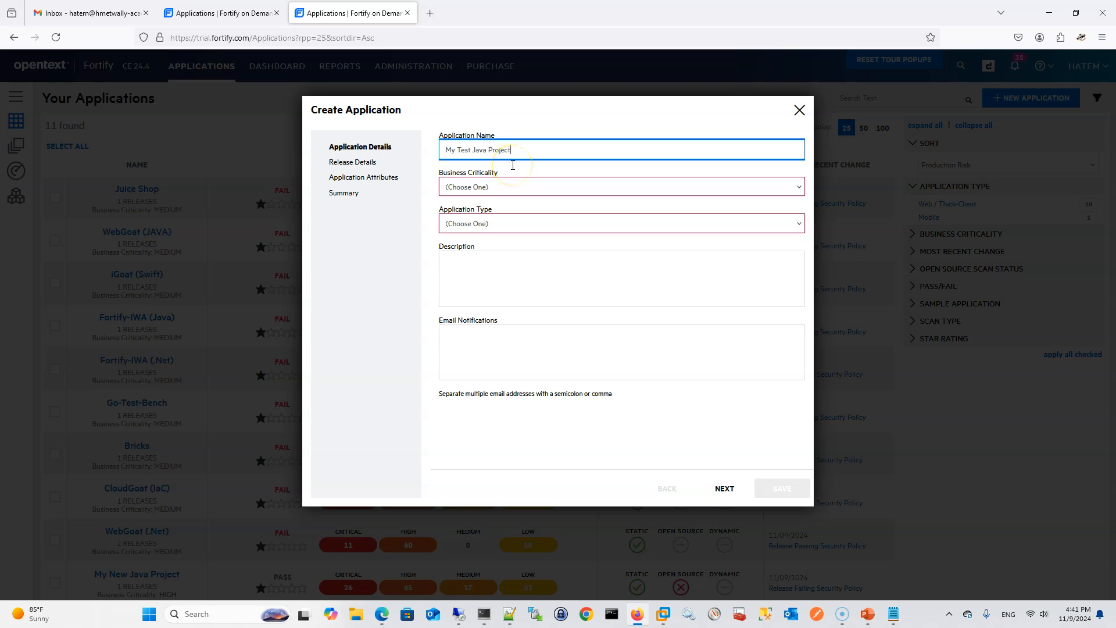
Set the business criticality to High and the application type to Web / Thick-Client, fill in the notification e-mail, and continue to the release details
{"action": "left_click", "coordinate": [471, 184]}
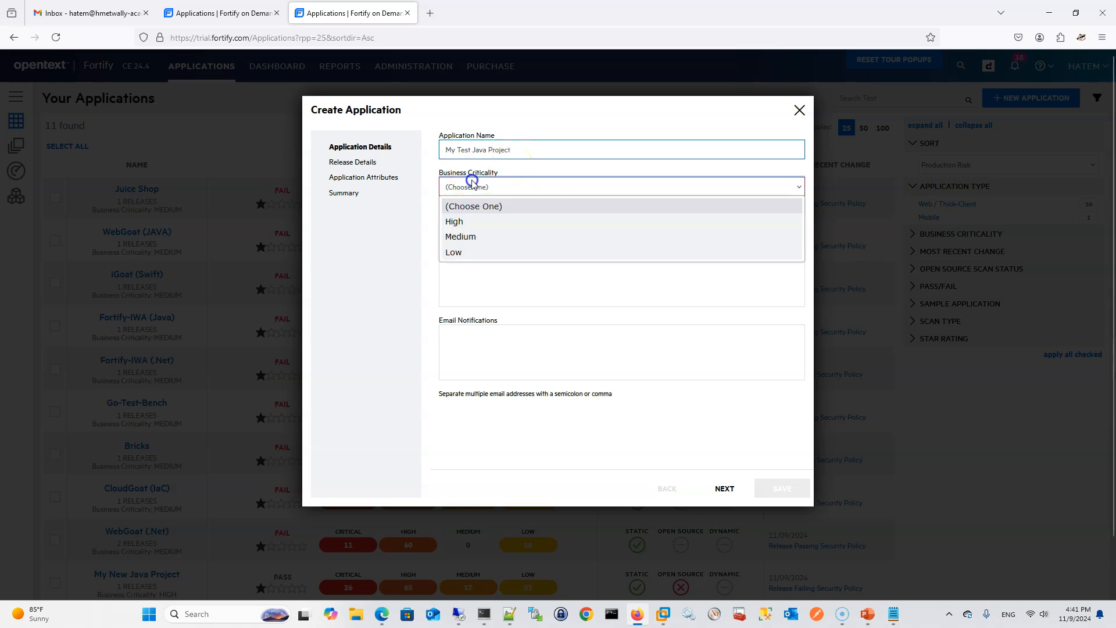
{"action": "left_click", "coordinate": [478, 222]}
{"action": "left_click", "coordinate": [498, 224]}
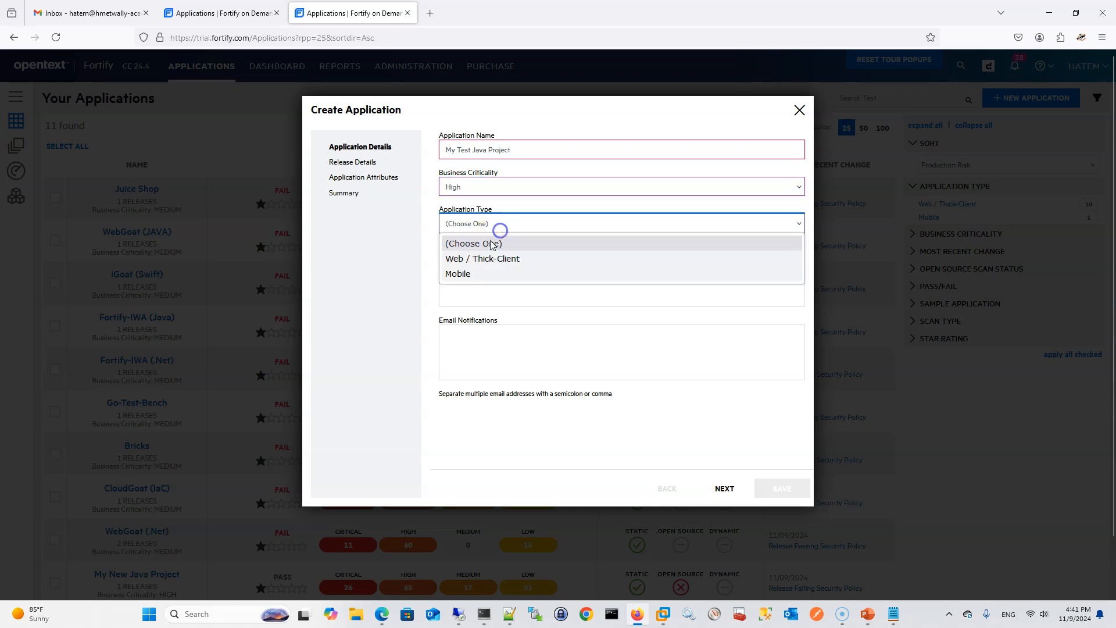
{"action": "left_click", "coordinate": [480, 256]}
{"action": "left_click", "coordinate": [526, 348]}
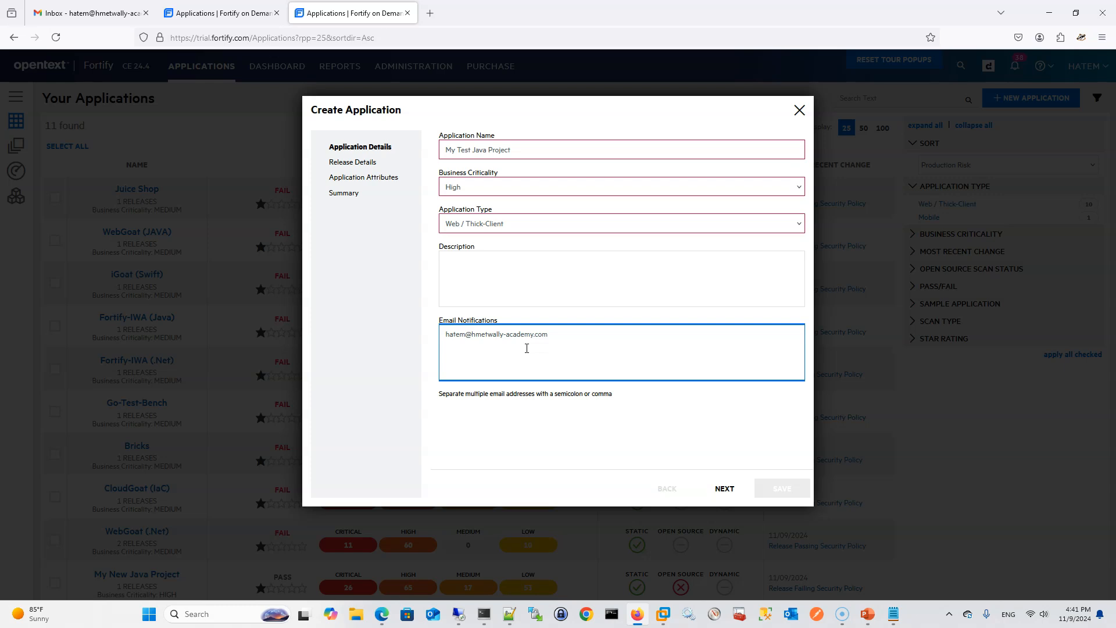
{"action": "left_click", "coordinate": [729, 489]}
Name the release First Release with SDLC status Production, leave the application attributes unset, and save the new application
{"action": "left_click", "coordinate": [504, 152]}
{"action": "type", "text": "1.0"}
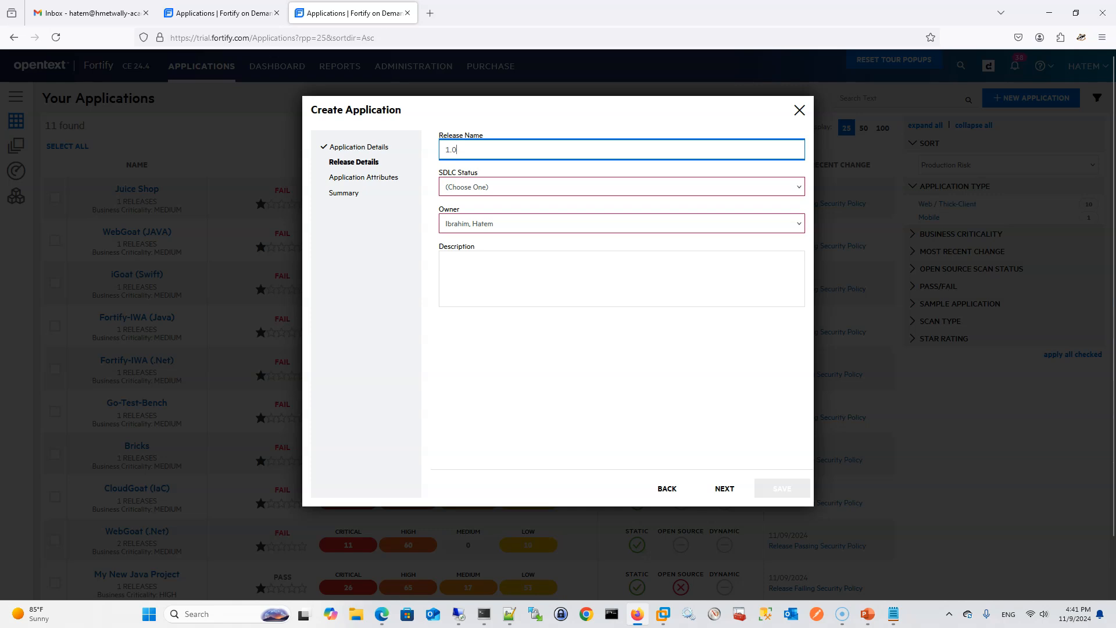
{"action": "key", "text": "ctrl+a"}
{"action": "type", "text": "F"}
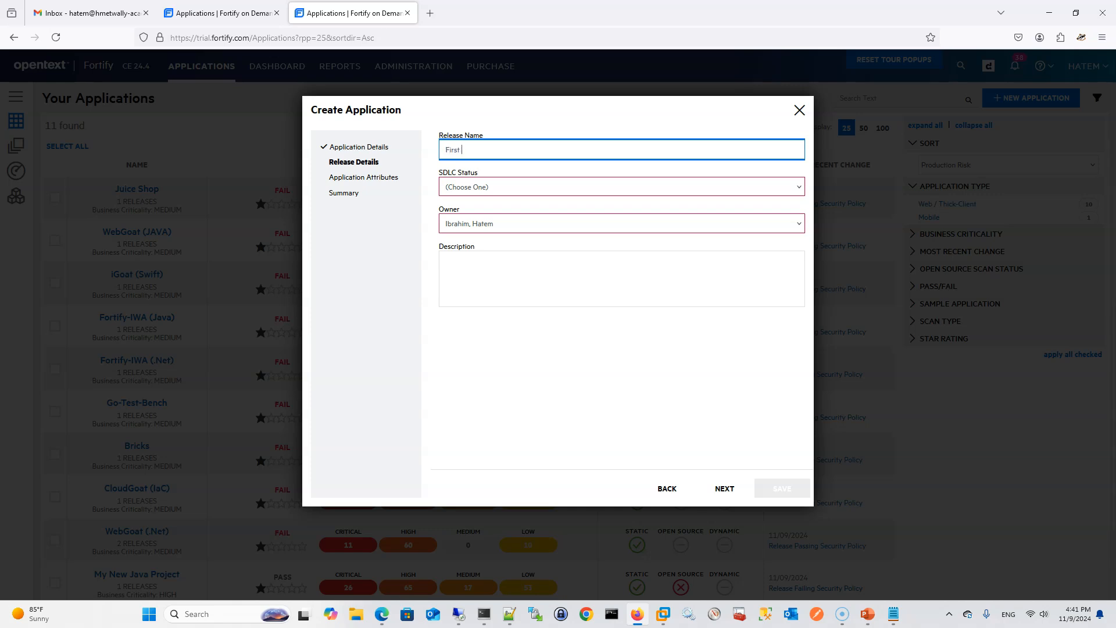
{"action": "left_click", "coordinate": [495, 186]}
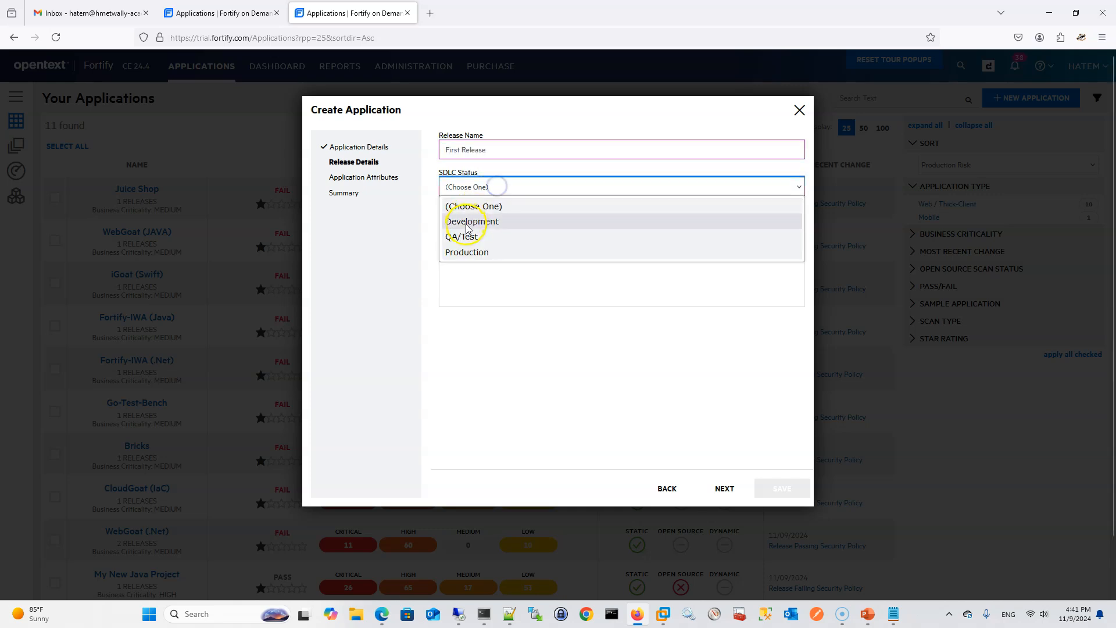
{"action": "left_click", "coordinate": [473, 254]}
{"action": "left_click", "coordinate": [718, 490]}
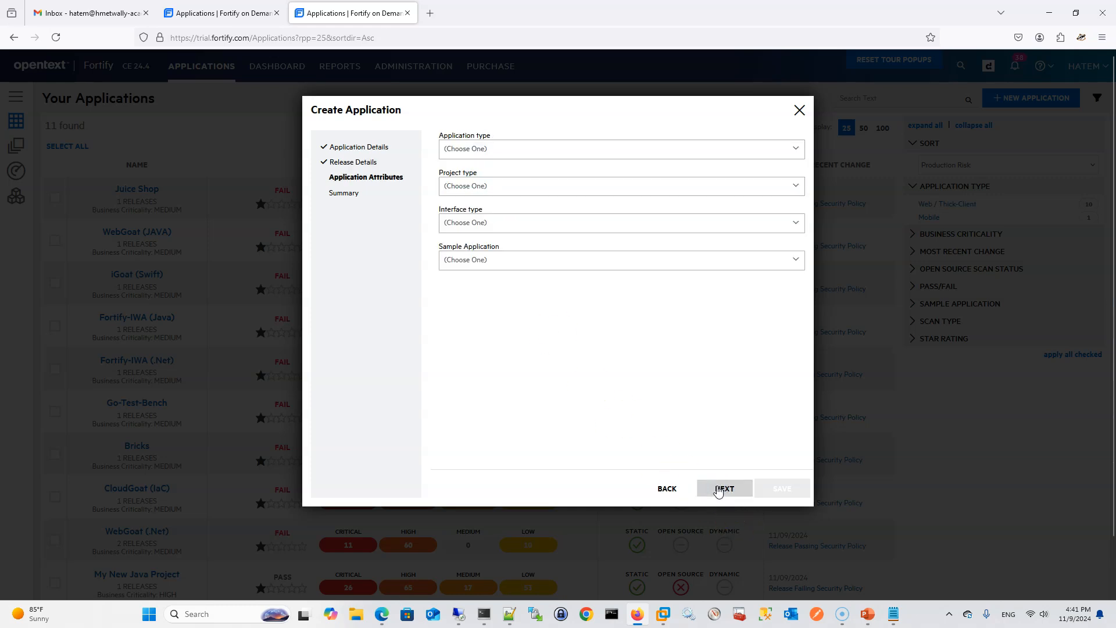
{"action": "left_click", "coordinate": [718, 490]}
{"action": "left_click", "coordinate": [780, 487]}
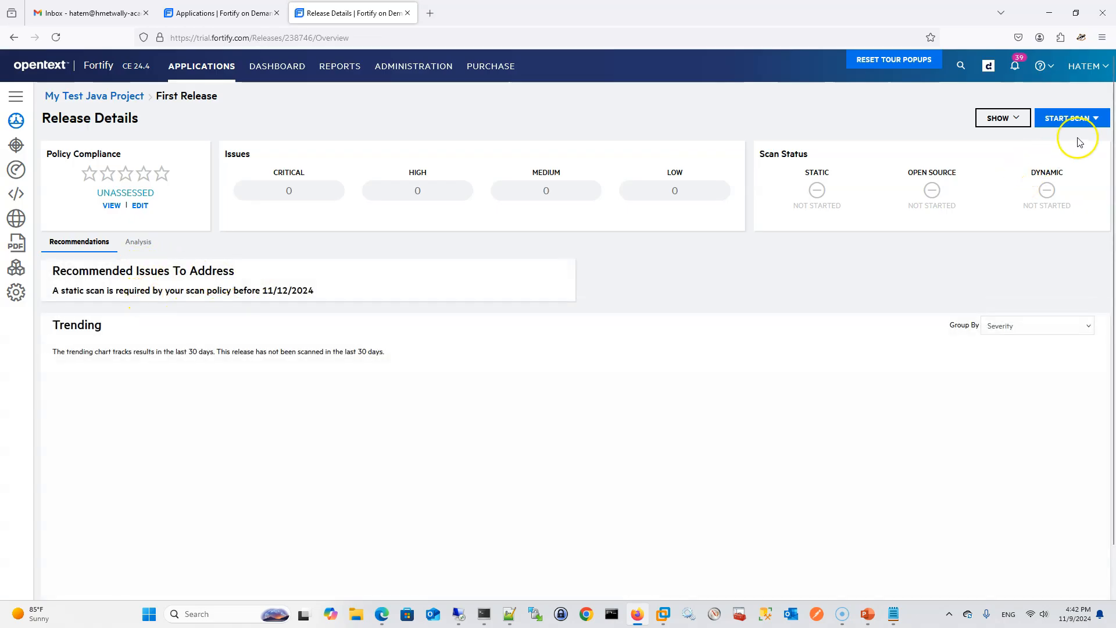
Open the static scan setup for First Release and choose Static Assessment with the Single Scan (1 Units) entitlement
{"action": "left_click", "coordinate": [1087, 118]}
{"action": "left_click", "coordinate": [1044, 143]}
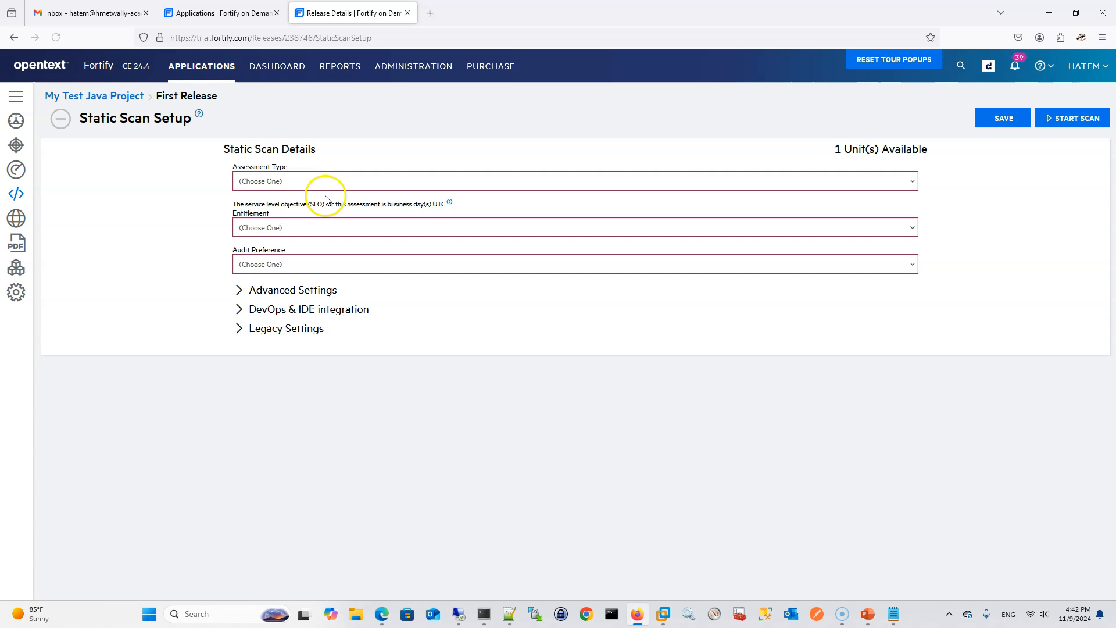
{"action": "left_click", "coordinate": [275, 181]}
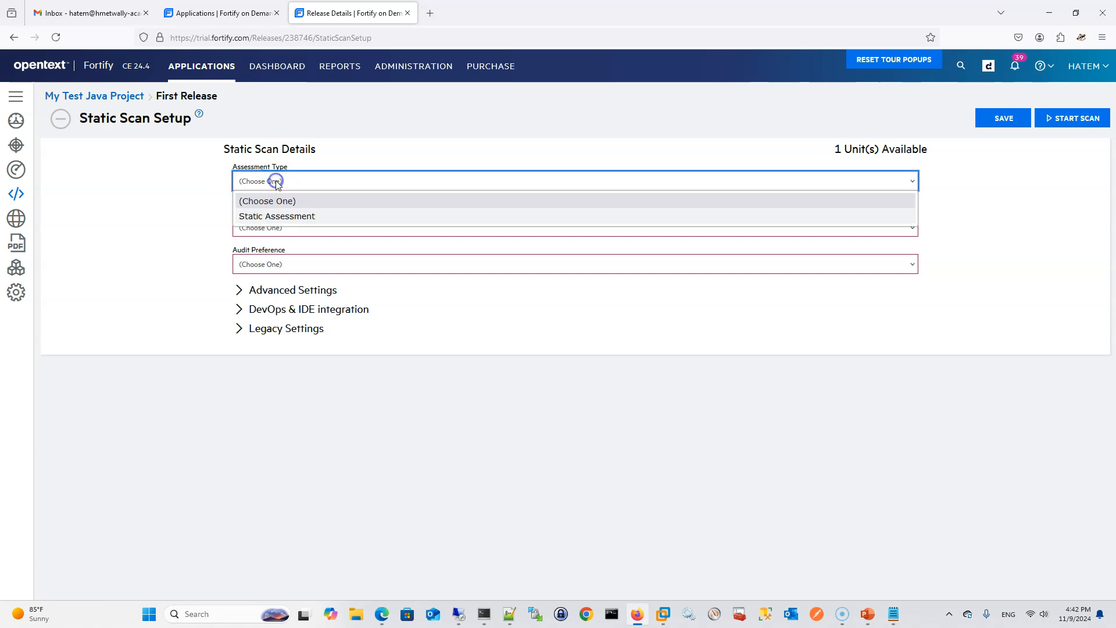
{"action": "left_click", "coordinate": [283, 216]}
{"action": "left_click", "coordinate": [300, 228]}
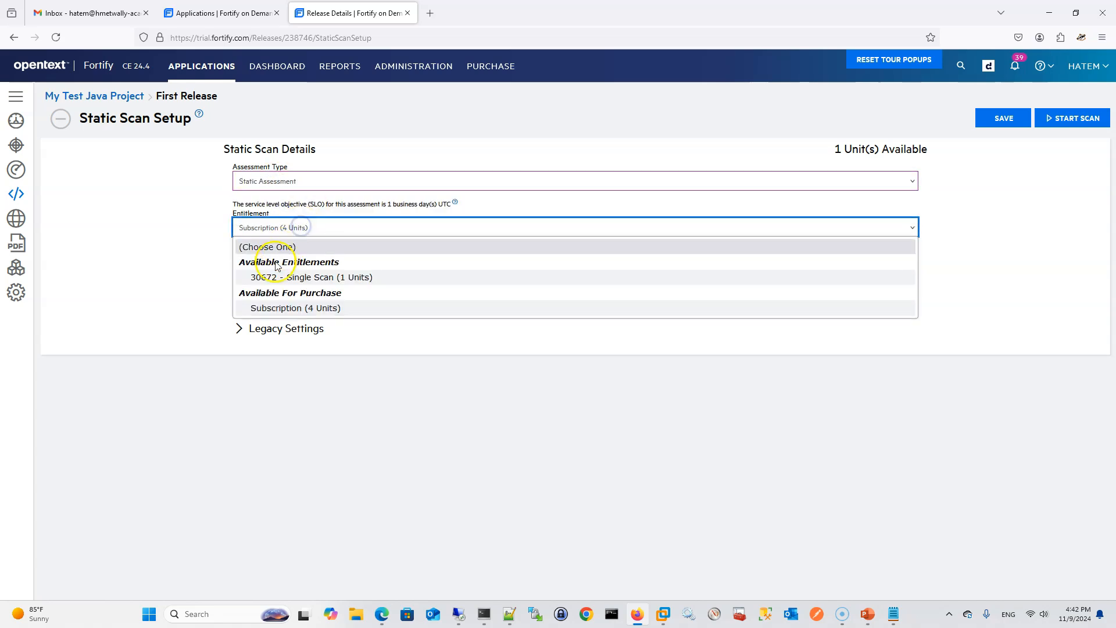
{"action": "left_click", "coordinate": [306, 279]}
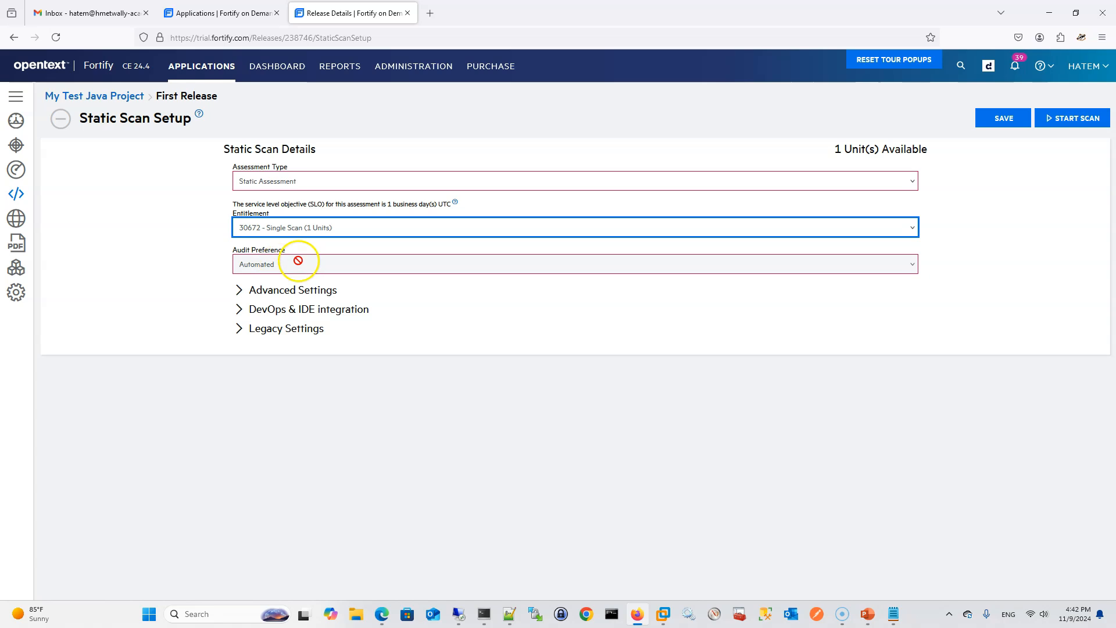
Set the scan's technology stack to JAVA/J2EE/Kotlin and its language level to 1.8 in the advanced settings
{"action": "left_click", "coordinate": [237, 289]}
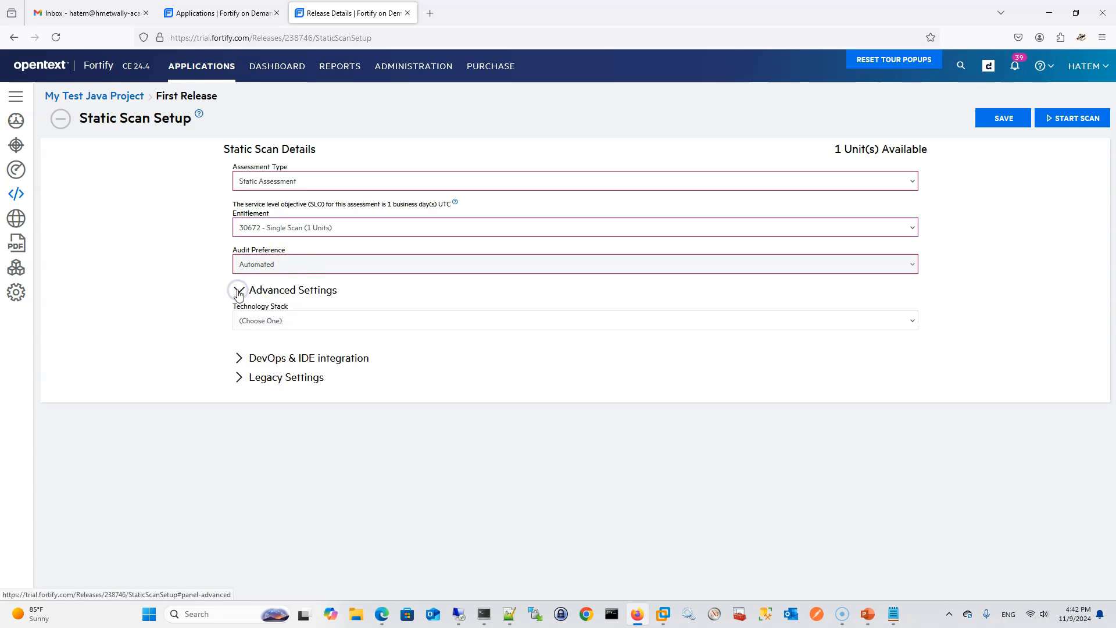
{"action": "left_click", "coordinate": [278, 321]}
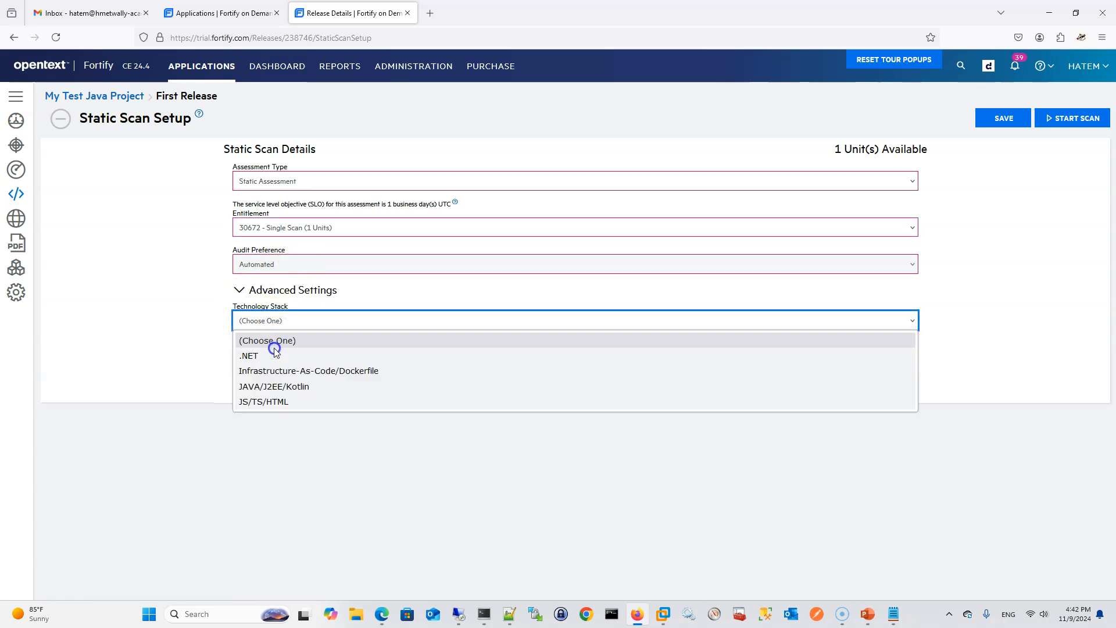
{"action": "left_click", "coordinate": [276, 387]}
{"action": "left_click", "coordinate": [265, 386]}
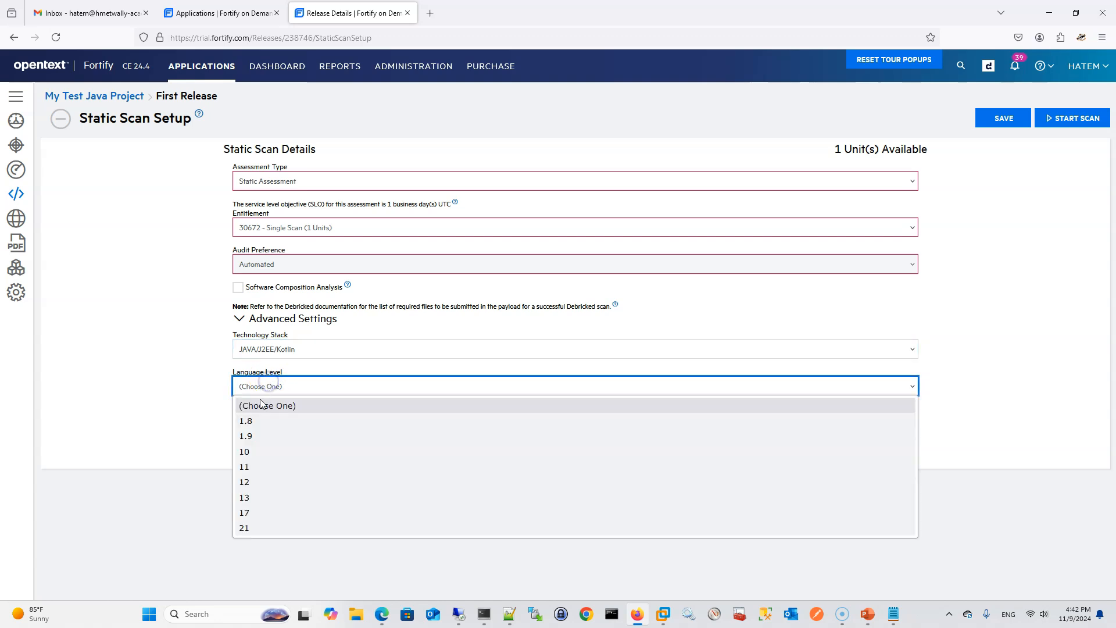
{"action": "left_click", "coordinate": [256, 427]}
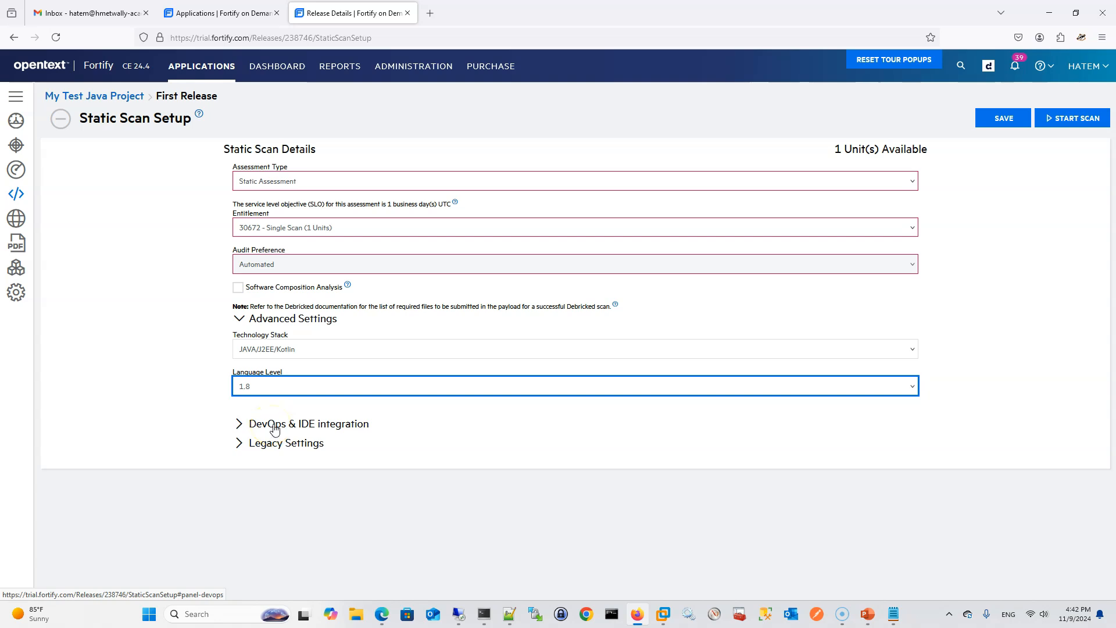
Reveal and select the release ID under DevOps & IDE integration, and save the static scan settings
{"action": "left_click", "coordinate": [240, 425]}
{"action": "left_click_drag", "start_coordinate": [275, 461], "coordinate": [210, 452]}
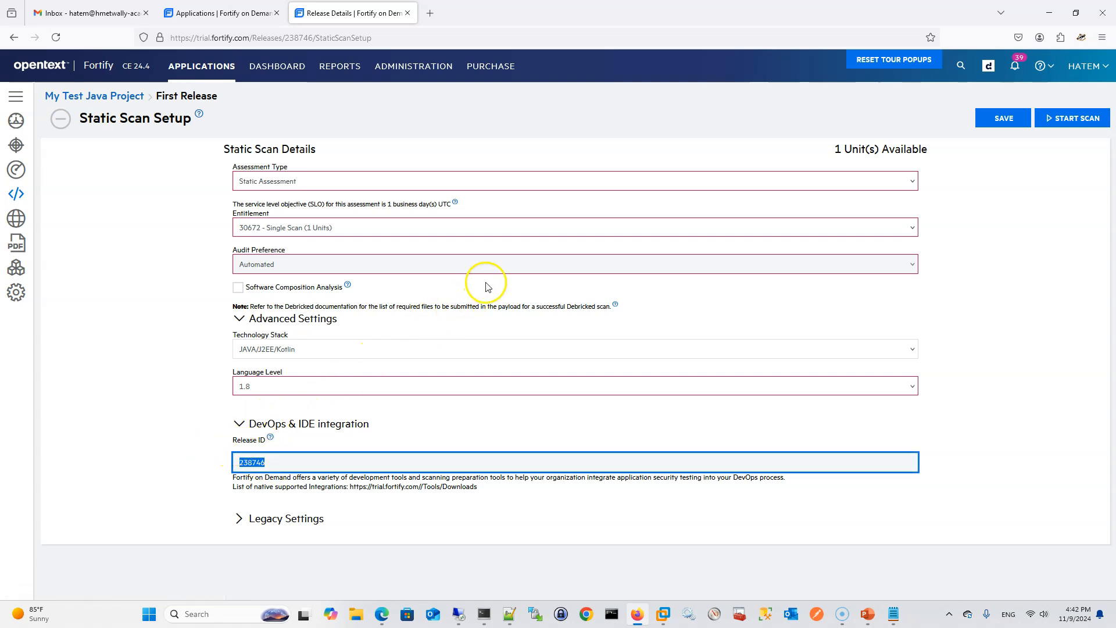
{"action": "left_click", "coordinate": [1003, 118]}
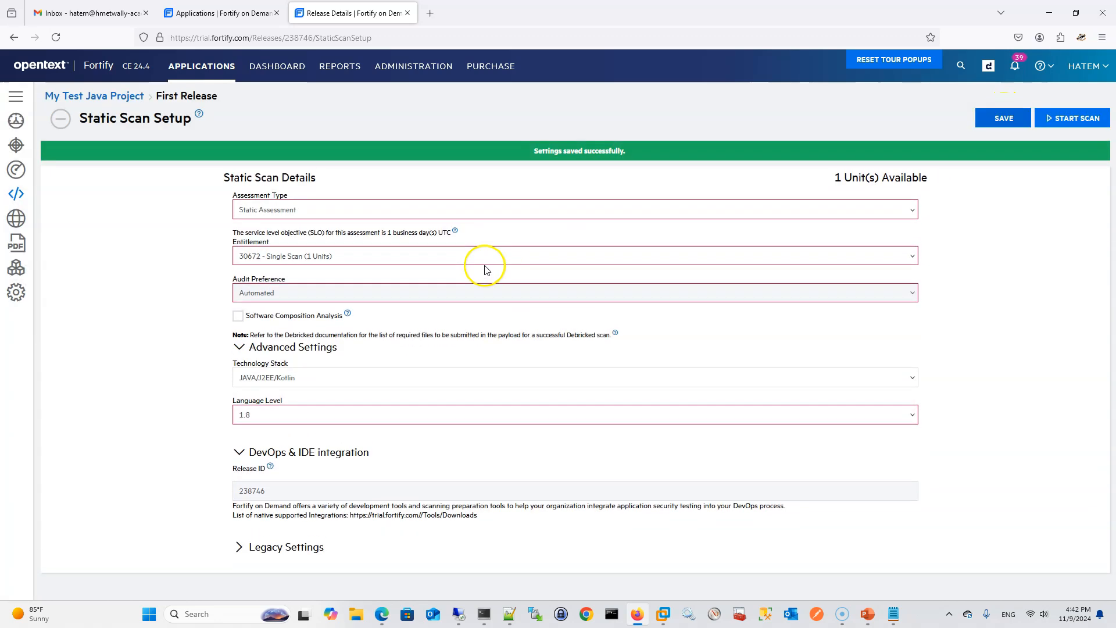
Switch back to the Edge browser to check the progress of the Test-Java-Project import
{"action": "key", "text": "alt+Tab"}
{"action": "key", "text": "alt+Tab"}
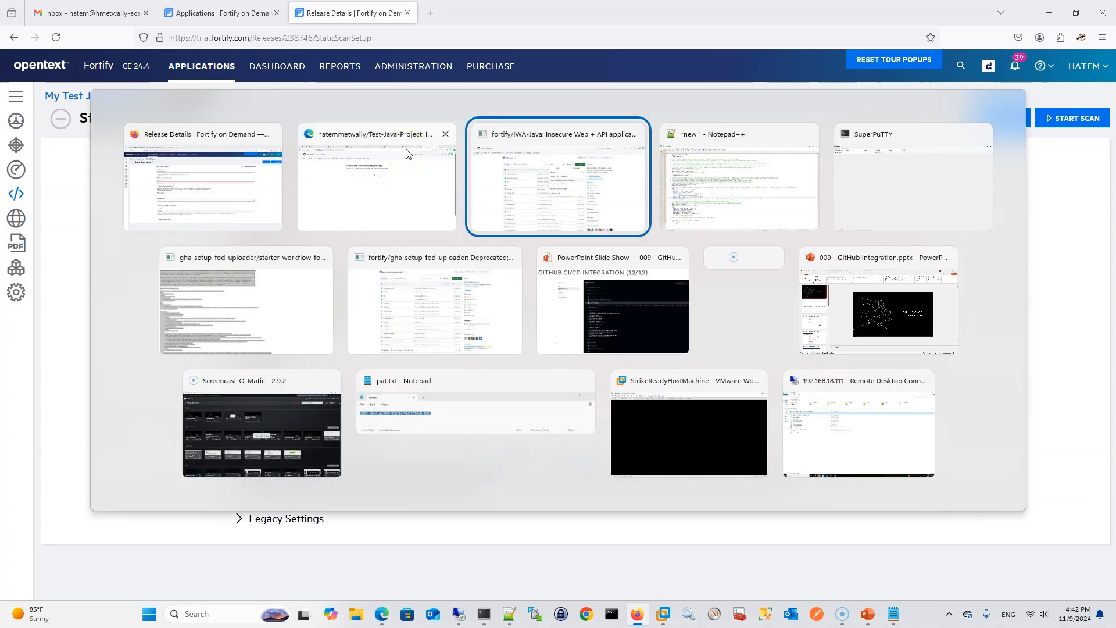
{"action": "left_click", "coordinate": [408, 154]}
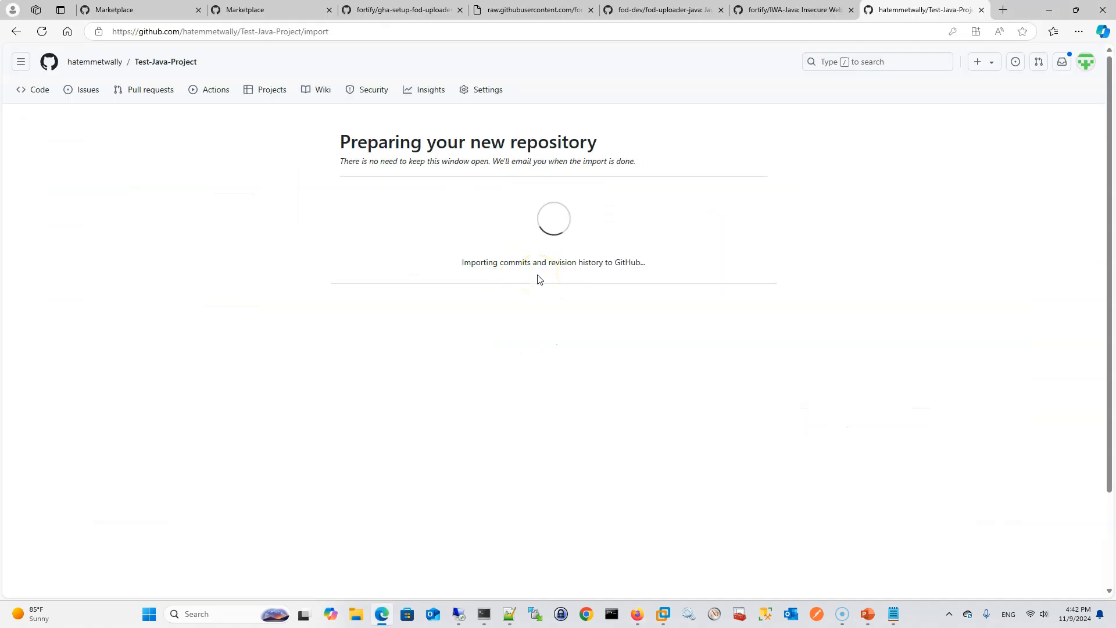
Switch to the PowerPoint slide show and go back to slide 3/12 to review the tenant value and the required repository secrets
{"action": "mouse_move", "coordinate": [875, 617]}
{"action": "mouse_move", "coordinate": [932, 568]}
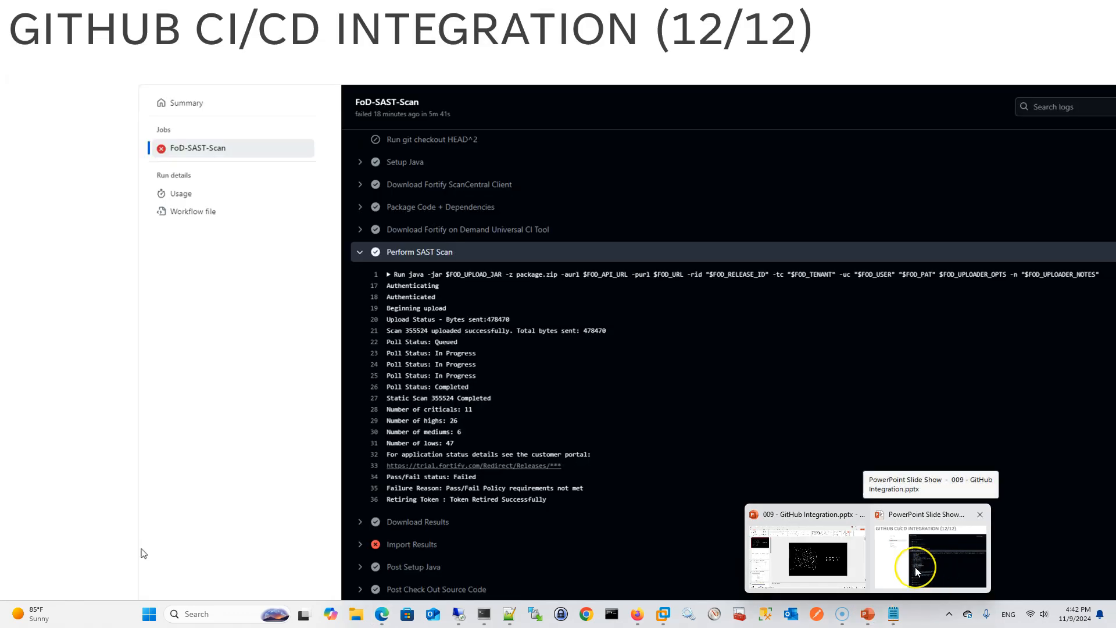
{"action": "left_click", "coordinate": [914, 567]}
{"action": "scroll", "coordinate": [837, 451], "scroll_direction": "up", "scroll_amount": 9}
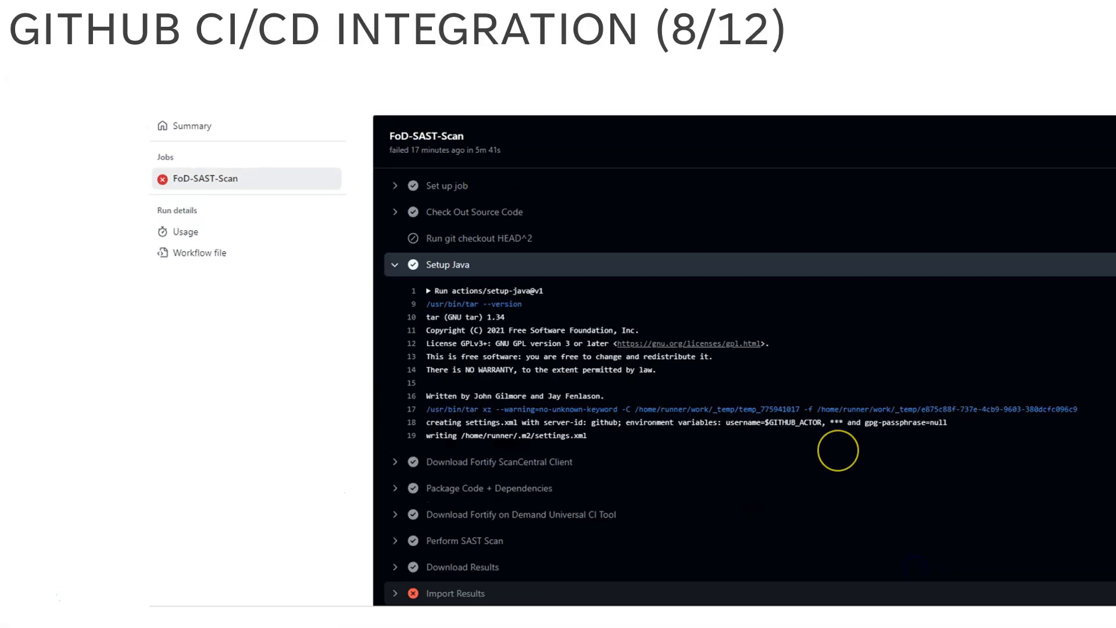
{"action": "scroll", "coordinate": [836, 451], "scroll_direction": "up", "scroll_amount": 1}
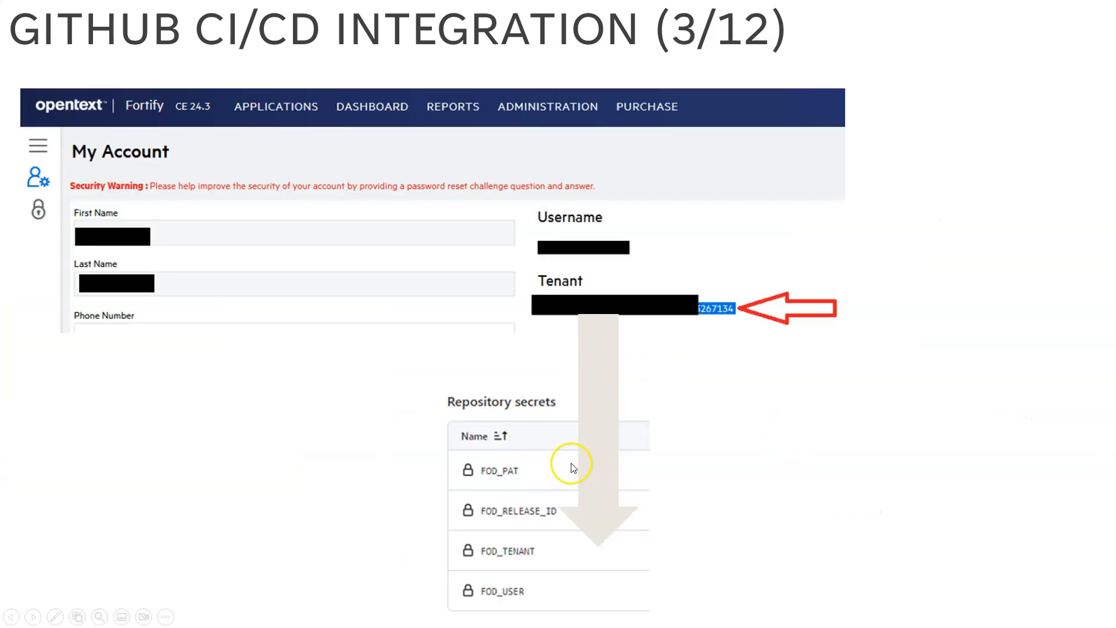
Switch to the pat.txt note in Notepad and reposition its window over the slide
{"action": "key", "text": "alt+Tab"}
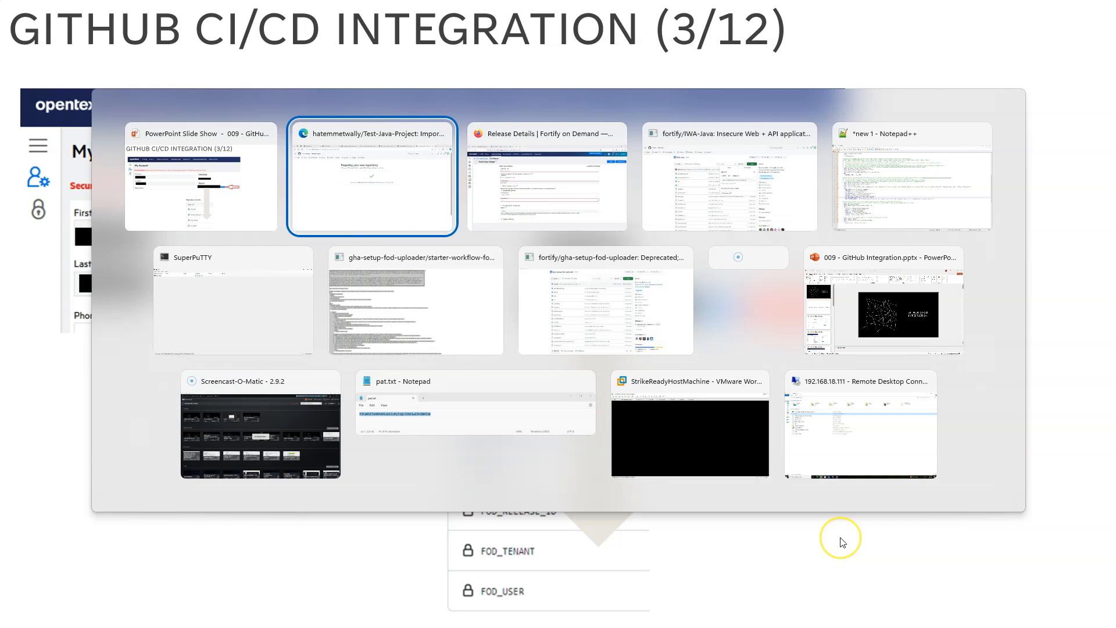
{"action": "key", "text": "alt+Tab"}
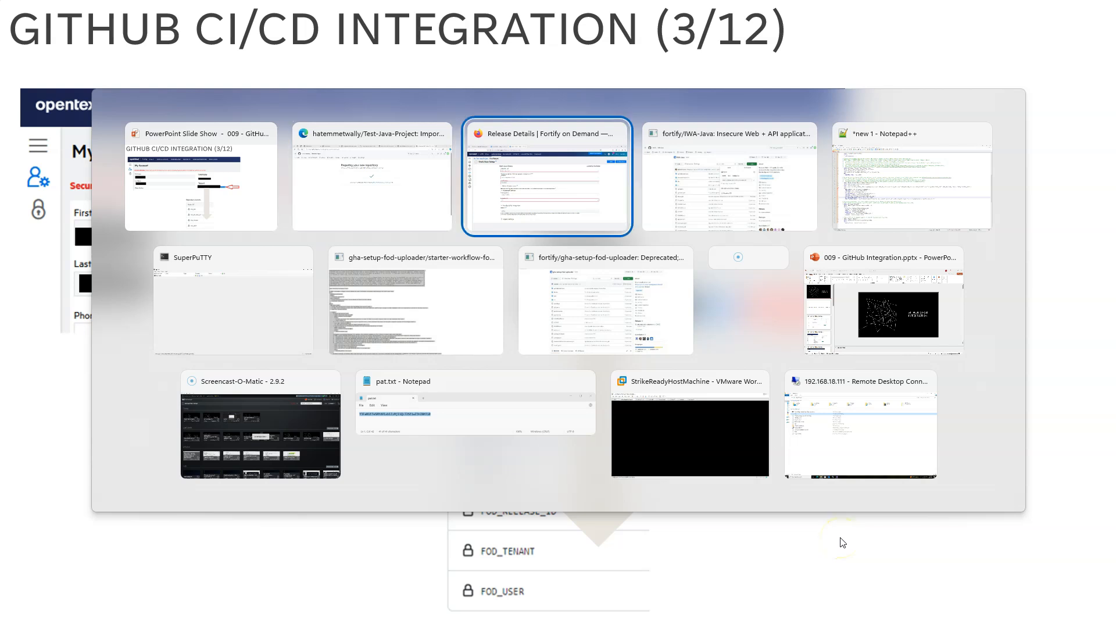
{"action": "key", "text": "alt+Tab"}
{"action": "key", "text": "alt+Tab"}
{"action": "key", "text": "alt+Tab"}
{"action": "key", "text": "alt+Tab"}
{"action": "key", "text": "alt+Tab"}
{"action": "key", "text": "alt+Tab"}
{"action": "key", "text": "alt+Tab"}
{"action": "key", "text": "alt+Tab"}
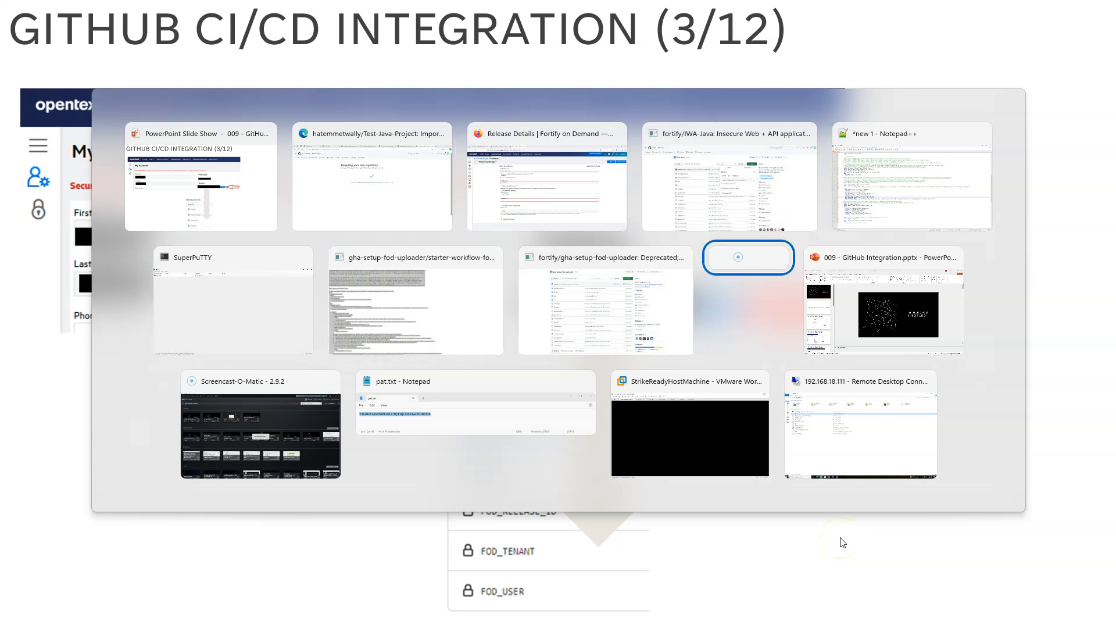
{"action": "key", "text": "alt+Tab"}
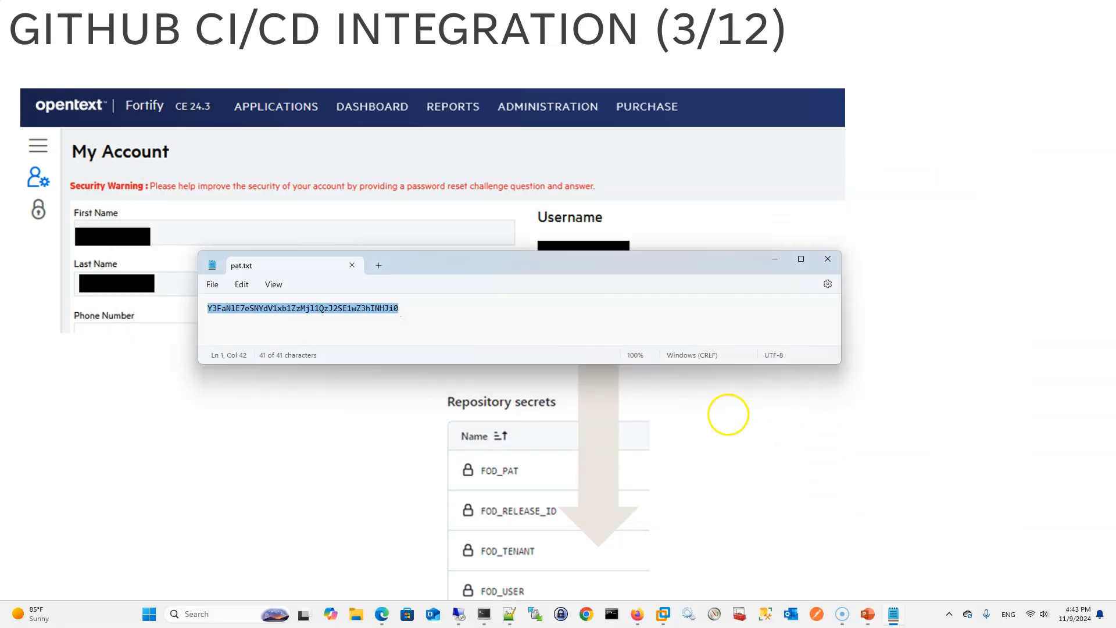
{"action": "left_click_drag", "start_coordinate": [662, 259], "coordinate": [820, 222]}
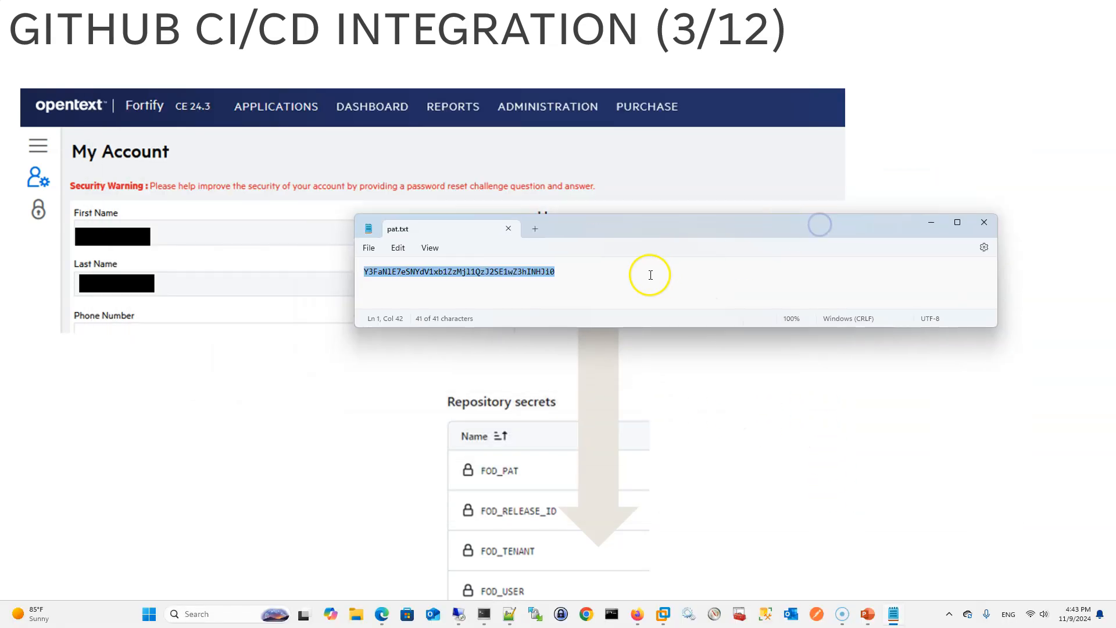
Label the stored token FOD_PAT in the note, then add lines for FOD_RELEASE_ID with the release ID, FOD_TENANT and FOD_USER
{"action": "key", "text": "Home"}
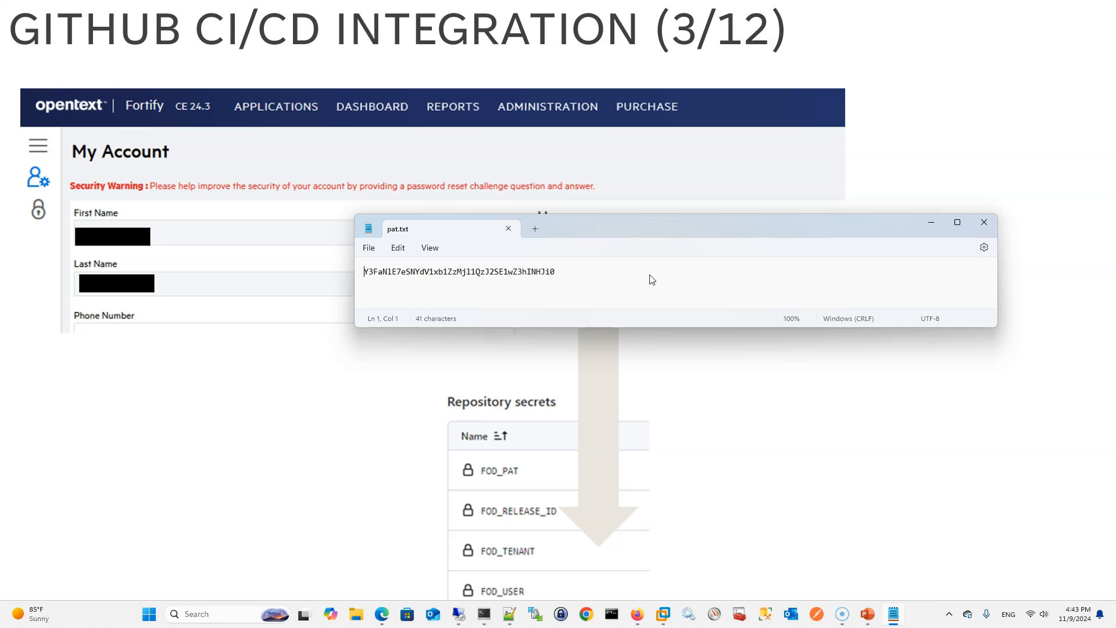
{"action": "type", "text": "FOD_PAT"}
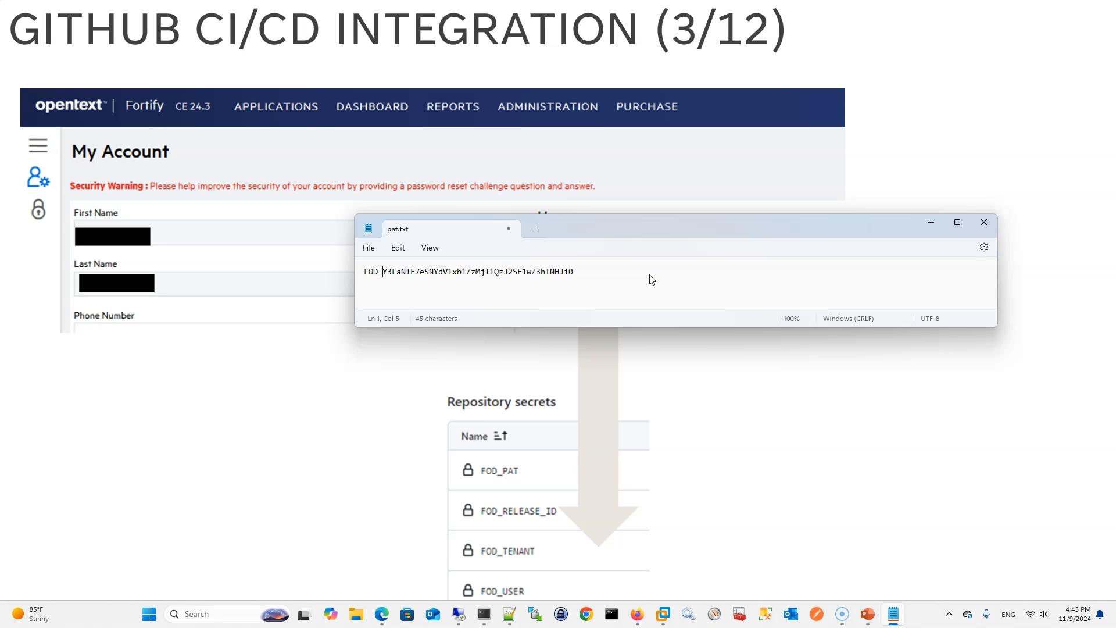
{"action": "type", "text": ":"}
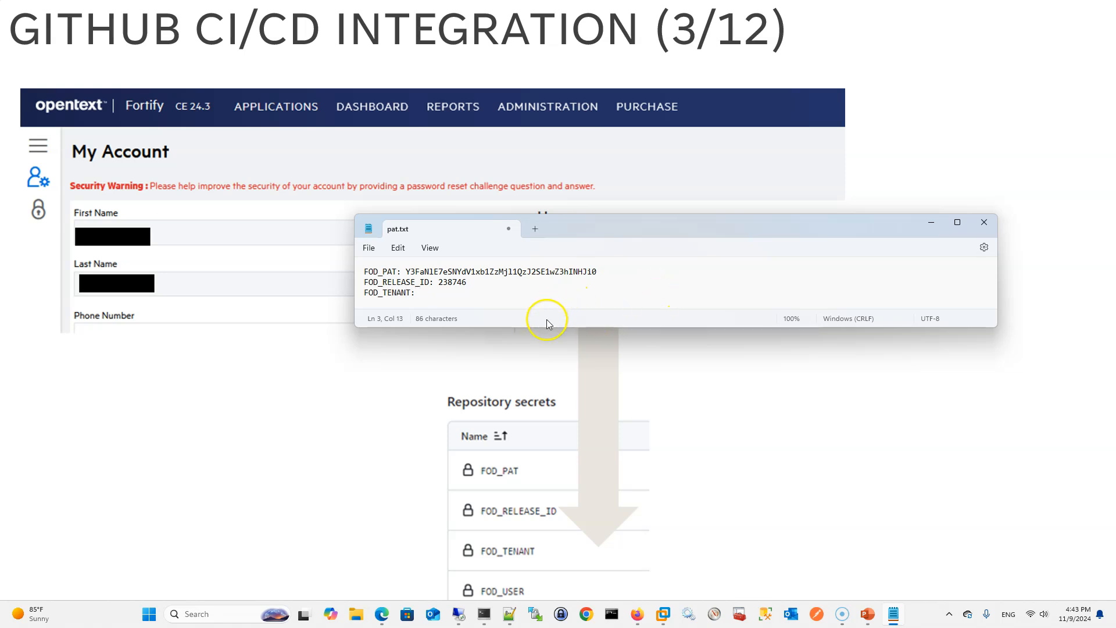
{"action": "left_click_drag", "start_coordinate": [546, 329], "coordinate": [546, 359]}
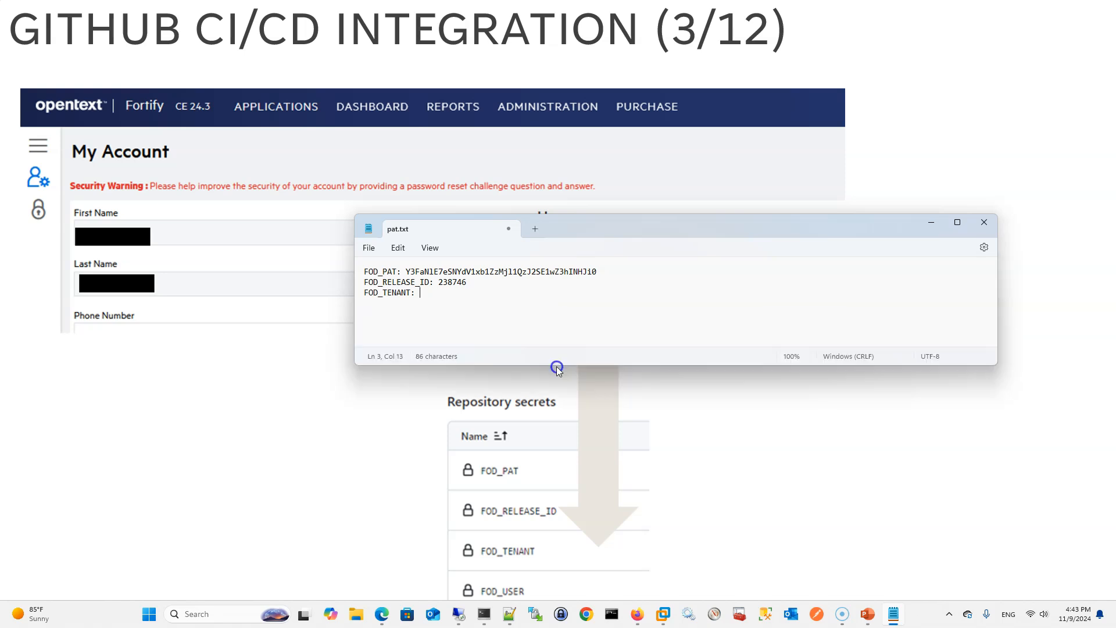
{"action": "left_click", "coordinate": [437, 293]}
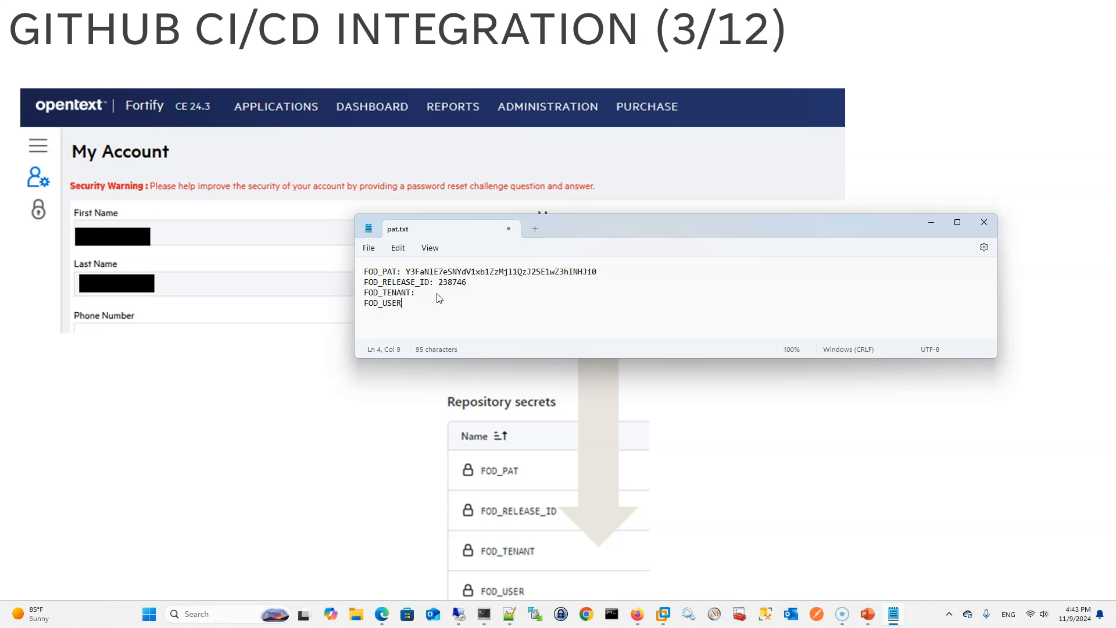
Switch to Fortify on Demand in Firefox and open the My Account page
{"action": "key", "text": "alt+Tab"}
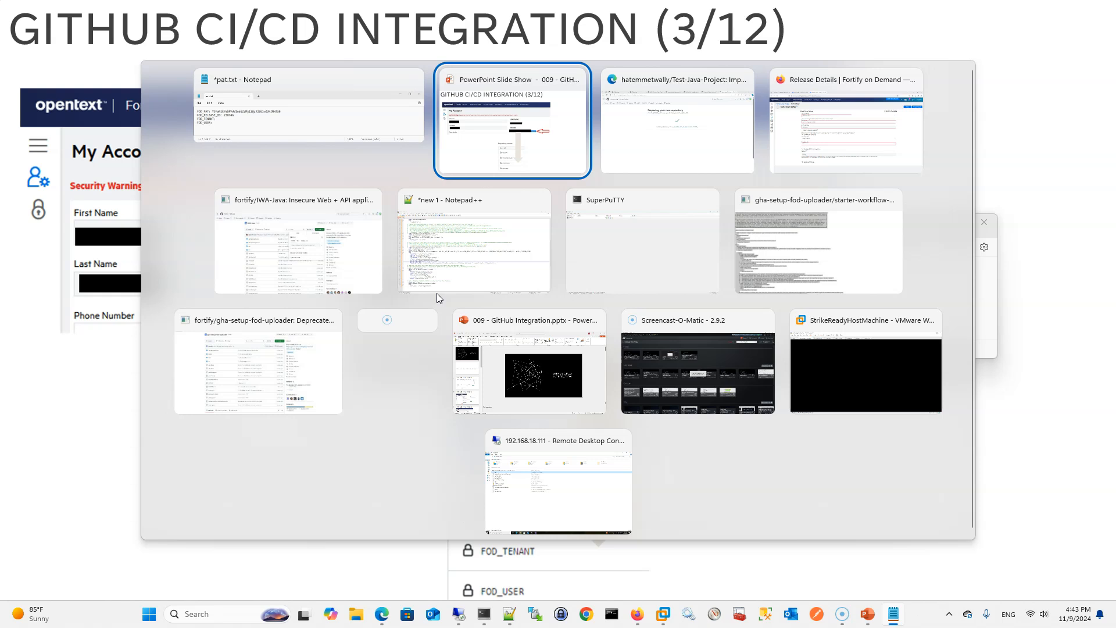
{"action": "key", "text": "alt+Tab"}
{"action": "key", "text": "alt+Tab"}
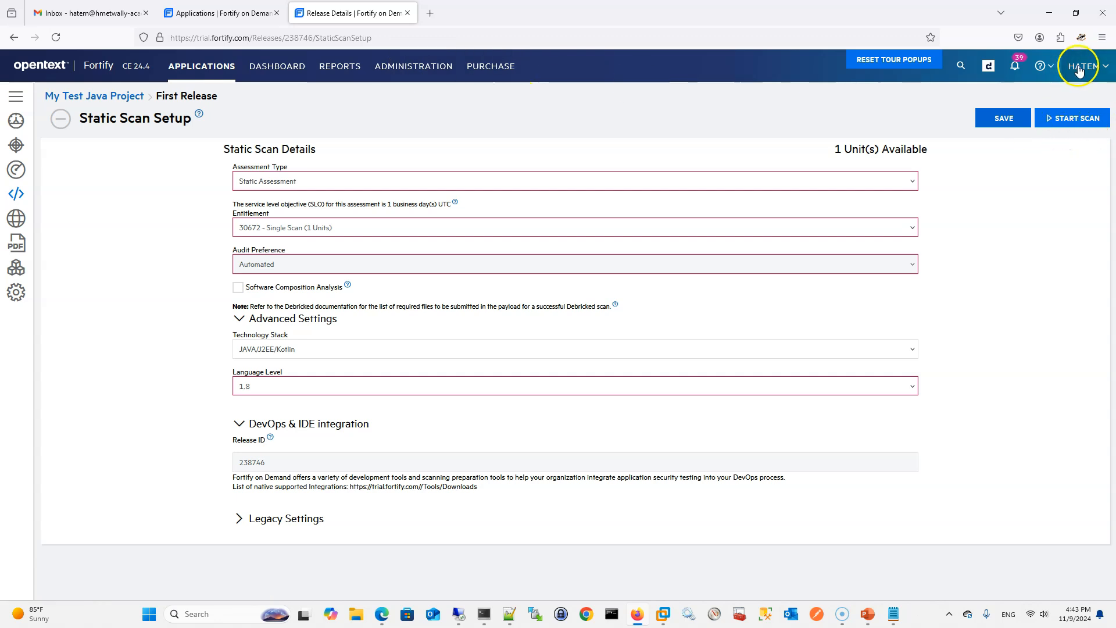
{"action": "left_click", "coordinate": [1078, 68]}
{"action": "left_click", "coordinate": [1042, 98]}
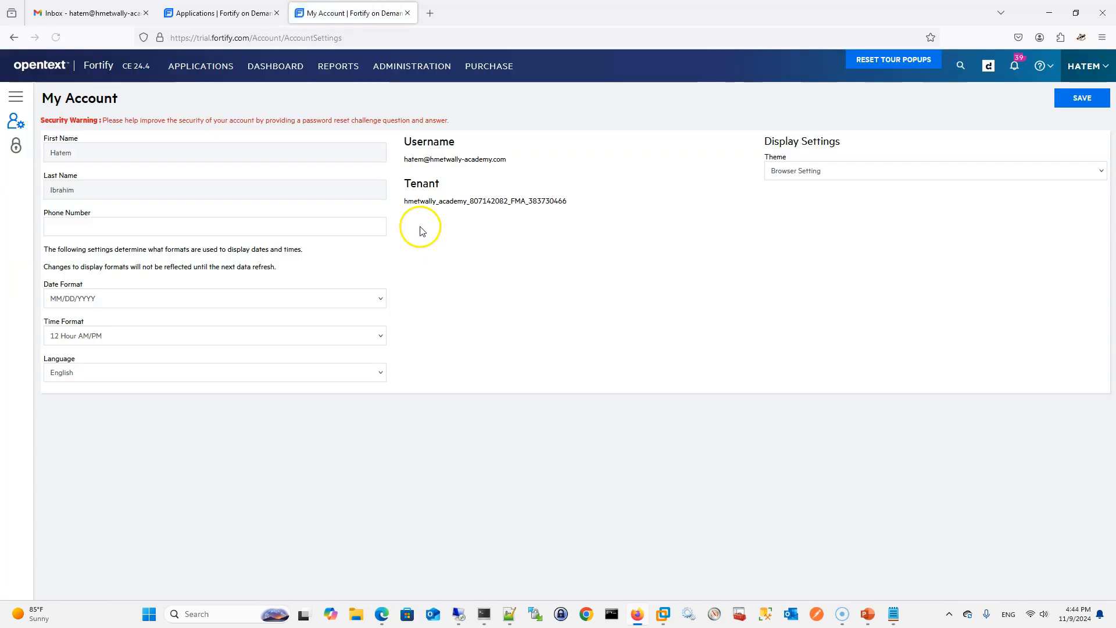
Copy the account's username into the FOD_USER line of the pat.txt note
{"action": "left_click_drag", "start_coordinate": [400, 156], "coordinate": [512, 169]}
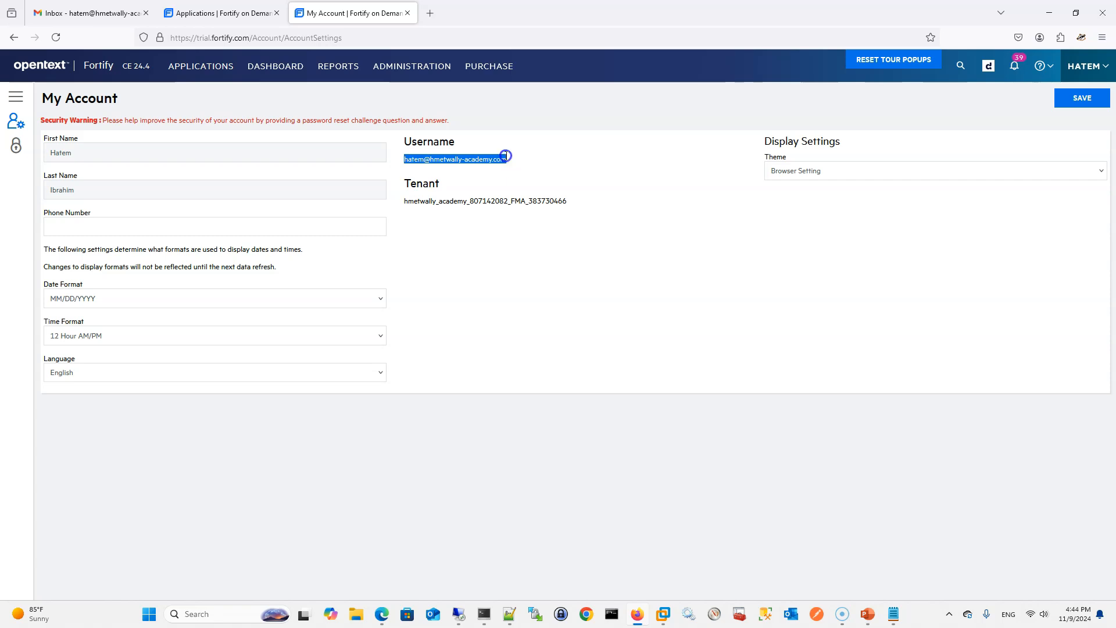
{"action": "key", "text": "ctrl+c"}
{"action": "key", "text": "alt+Tab"}
{"action": "key", "text": "ctrl+v"}
Copy the tenant value from My Account into the FOD_TENANT line of the pat.txt note
{"action": "key", "text": "alt+Tab"}
{"action": "left_click_drag", "start_coordinate": [405, 212], "coordinate": [577, 209]}
{"action": "key", "text": "ctrl+c"}
{"action": "key", "text": "alt+Tab"}
{"action": "left_click", "coordinate": [449, 292]}
{"action": "key", "text": "ctrl+v"}
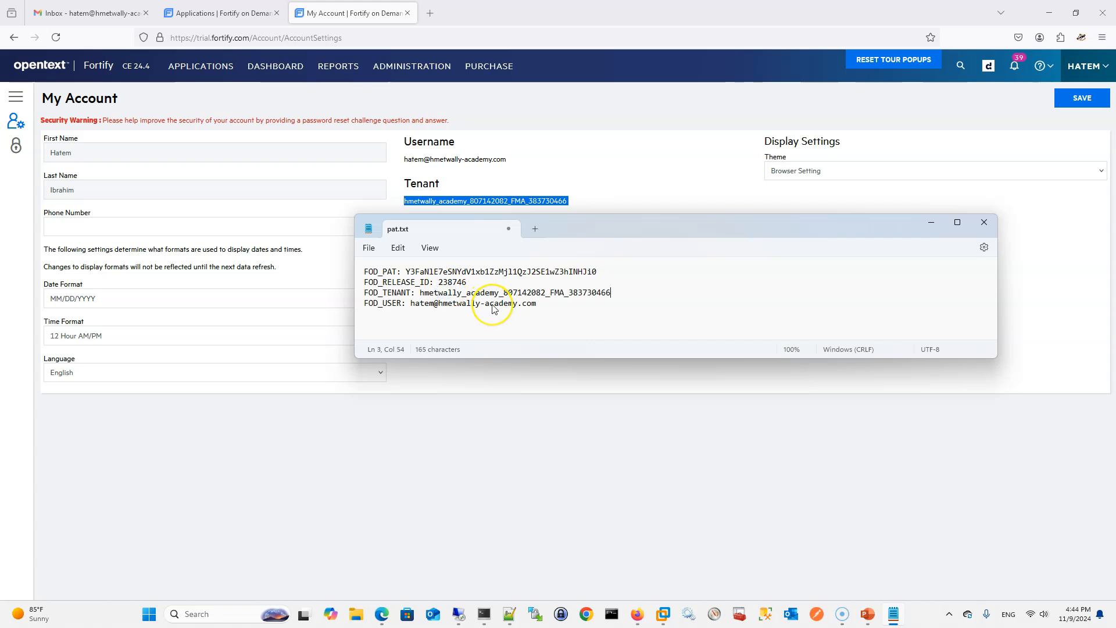
Switch to Edge and start a new repository secret in the Actions secrets settings of Test-Java-Project
{"action": "key", "text": "alt+Tab"}
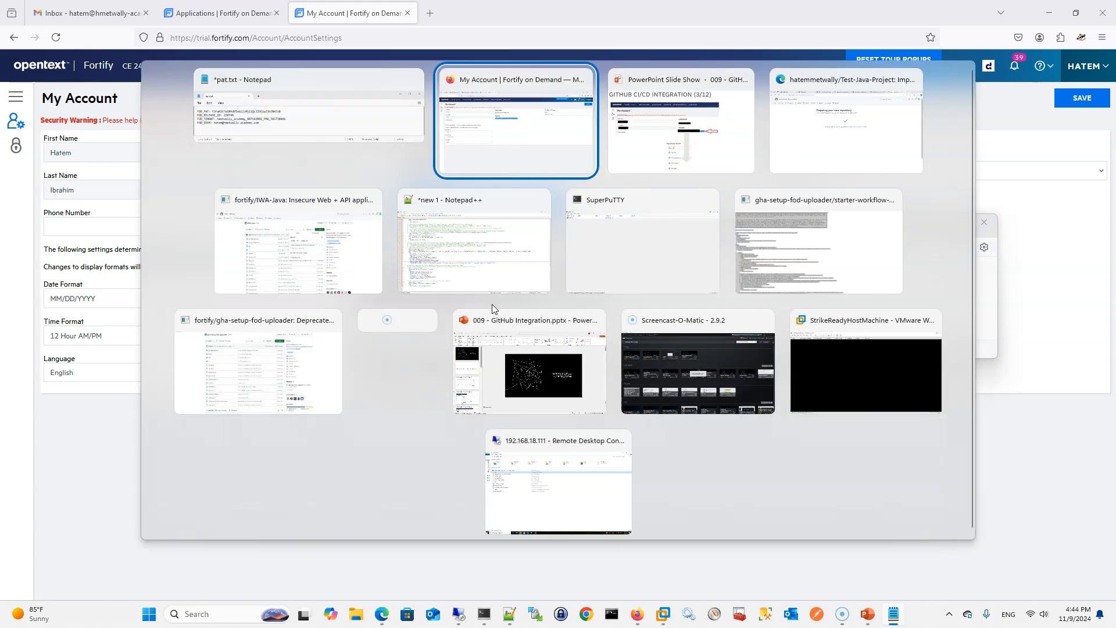
{"action": "key", "text": "Tab"}
{"action": "key", "text": "Tab"}
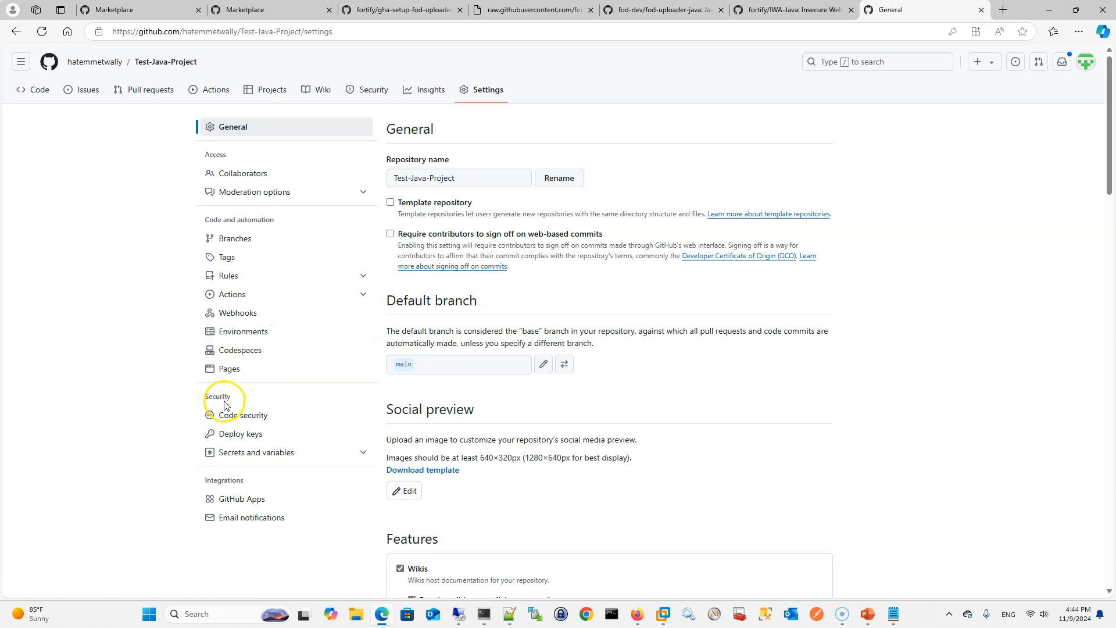
{"action": "left_click", "coordinate": [236, 454]}
{"action": "left_click", "coordinate": [230, 472]}
{"action": "left_click", "coordinate": [588, 452]}
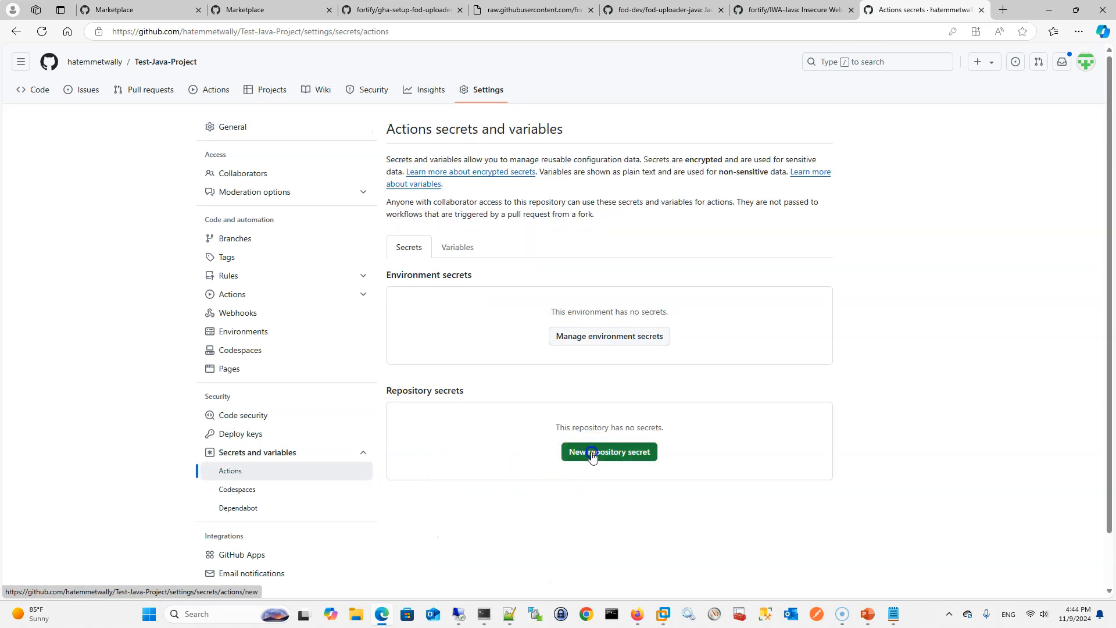
Copy the name FOD_PAT from the pat.txt note and enter it as the new secret's name
{"action": "key", "text": "alt+Tab"}
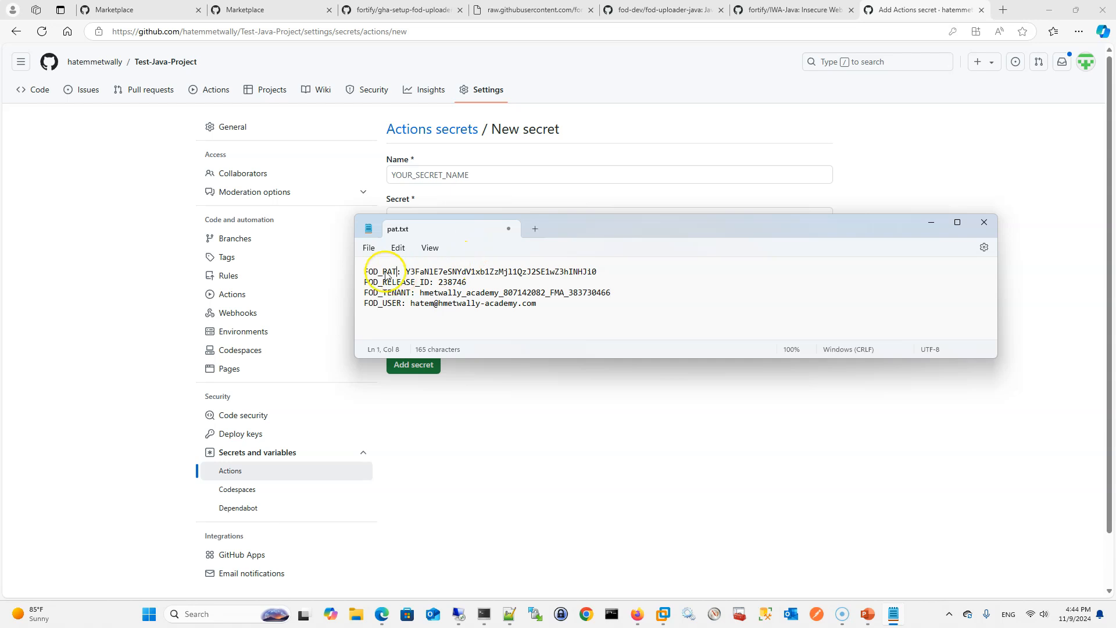
{"action": "double_click", "coordinate": [381, 272]}
{"action": "key", "text": "ctrl+c"}
{"action": "key", "text": "alt+Tab"}
{"action": "left_click", "coordinate": [427, 177]}
{"action": "key", "text": "ctrl+v"}
Paste the personal access token from the note as the value of FOD_PAT and add the secret
{"action": "key", "text": "alt+Tab"}
{"action": "left_click_drag", "start_coordinate": [596, 272], "coordinate": [409, 265]}
{"action": "left_click_drag", "start_coordinate": [404, 268], "coordinate": [406, 271]}
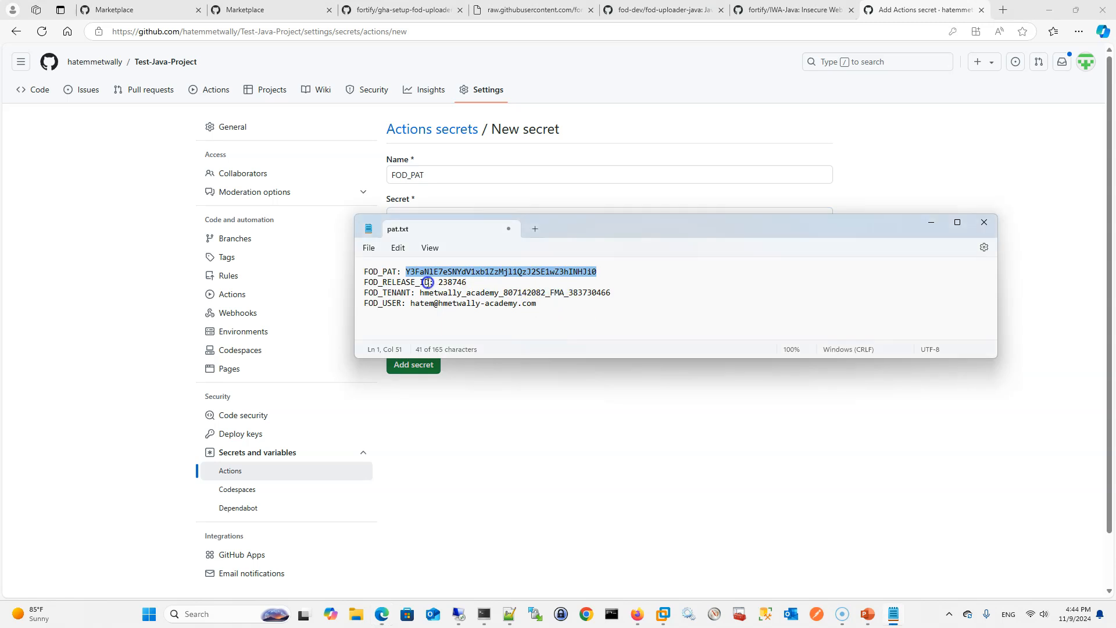
{"action": "left_click_drag", "start_coordinate": [428, 282], "coordinate": [368, 277]}
{"action": "key", "text": "alt+Tab"}
{"action": "left_click", "coordinate": [413, 364]}
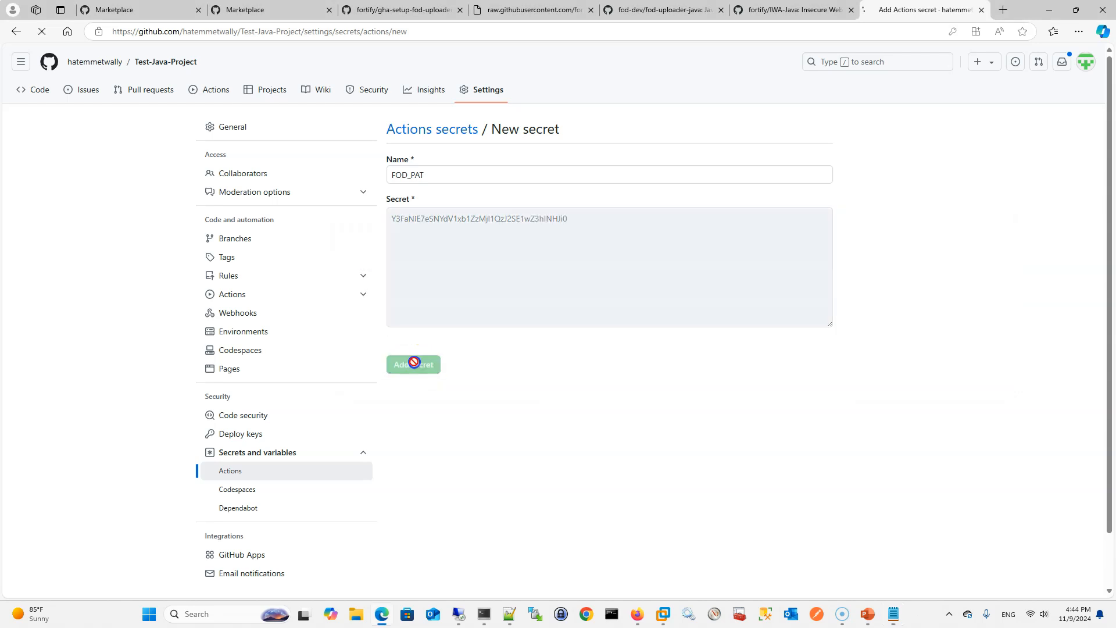
Start another repository secret named FOD_RELEASE_ID and paste the release ID from the note as its value
{"action": "left_click", "coordinate": [749, 431]}
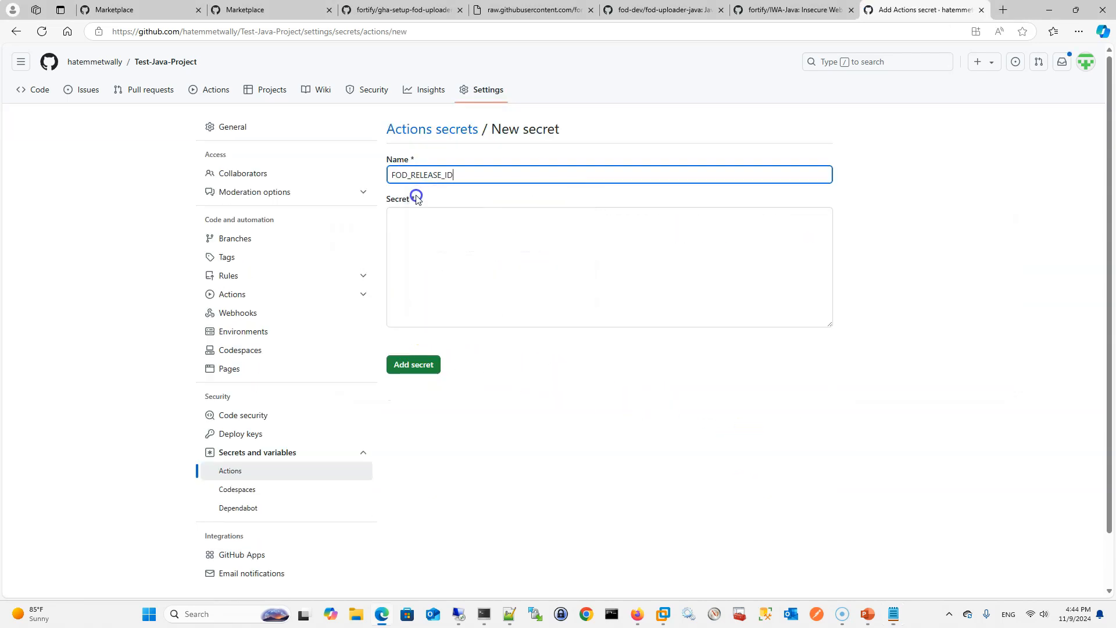
{"action": "key", "text": "alt+Tab"}
{"action": "double_click", "coordinate": [446, 283]}
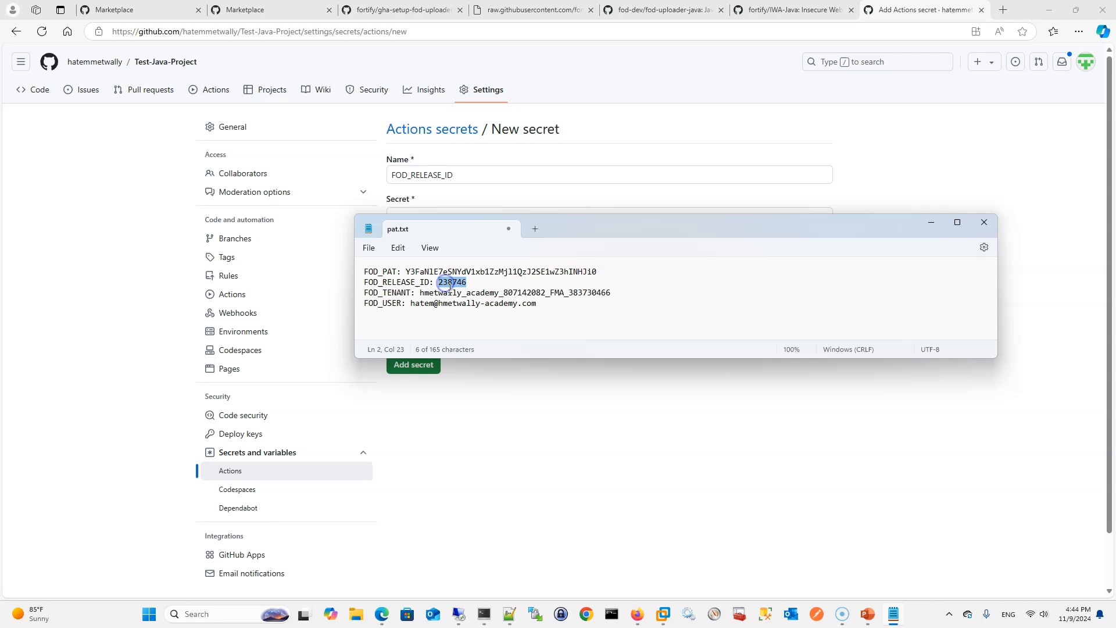
{"action": "key", "text": "alt+Tab"}
{"action": "key", "text": "ctrl+v"}
Compare the release ID in the static scan setup of My Test Java Project with the one in the pat.txt note
{"action": "key", "text": "alt+Tab"}
{"action": "key", "text": "alt+Tab"}
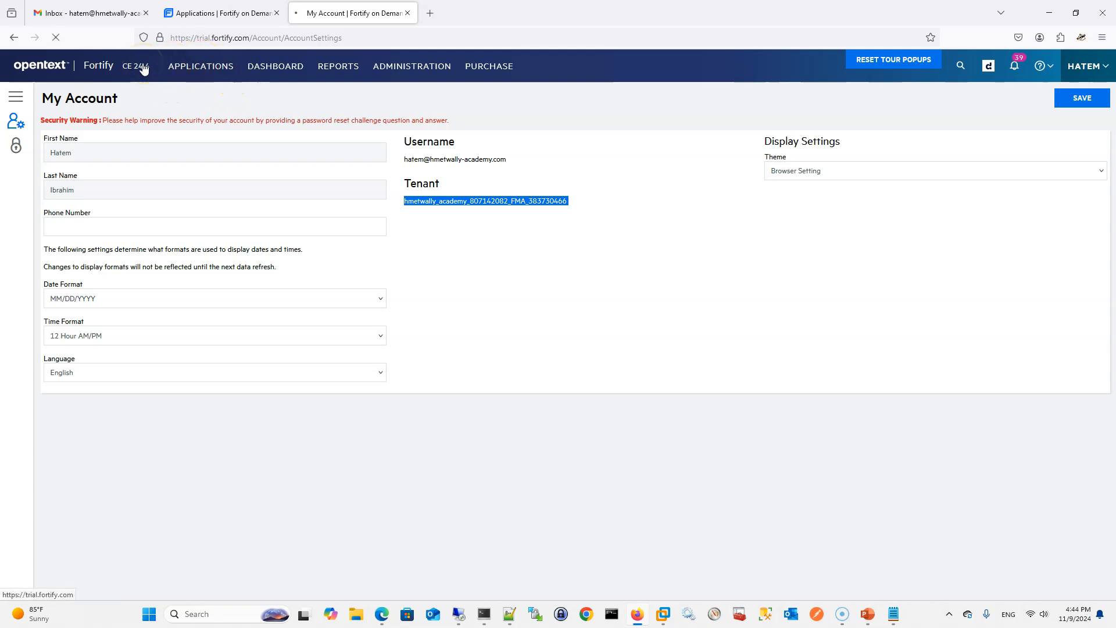
{"action": "scroll", "coordinate": [239, 202], "scroll_direction": "down", "scroll_amount": 3}
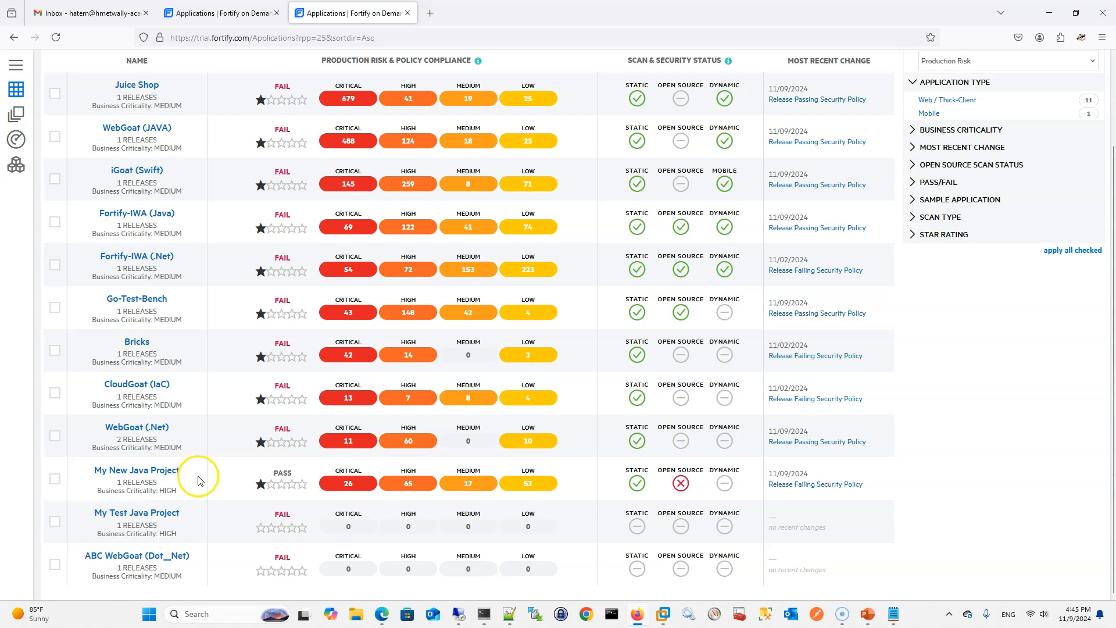
{"action": "left_click", "coordinate": [155, 512]}
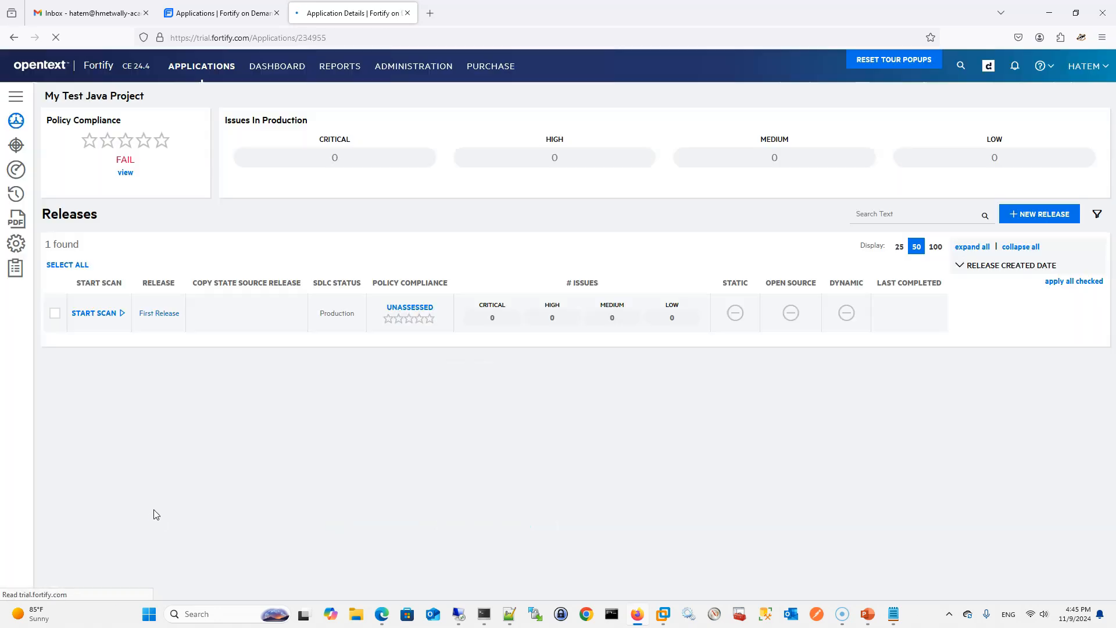
{"action": "left_click", "coordinate": [89, 320]}
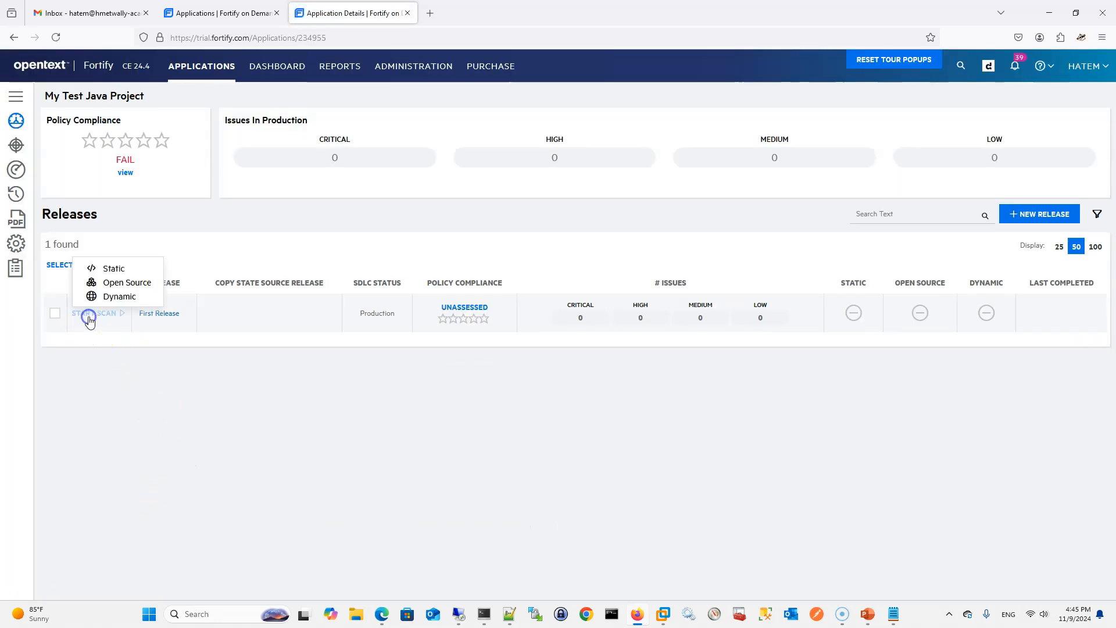
{"action": "left_click", "coordinate": [109, 267]}
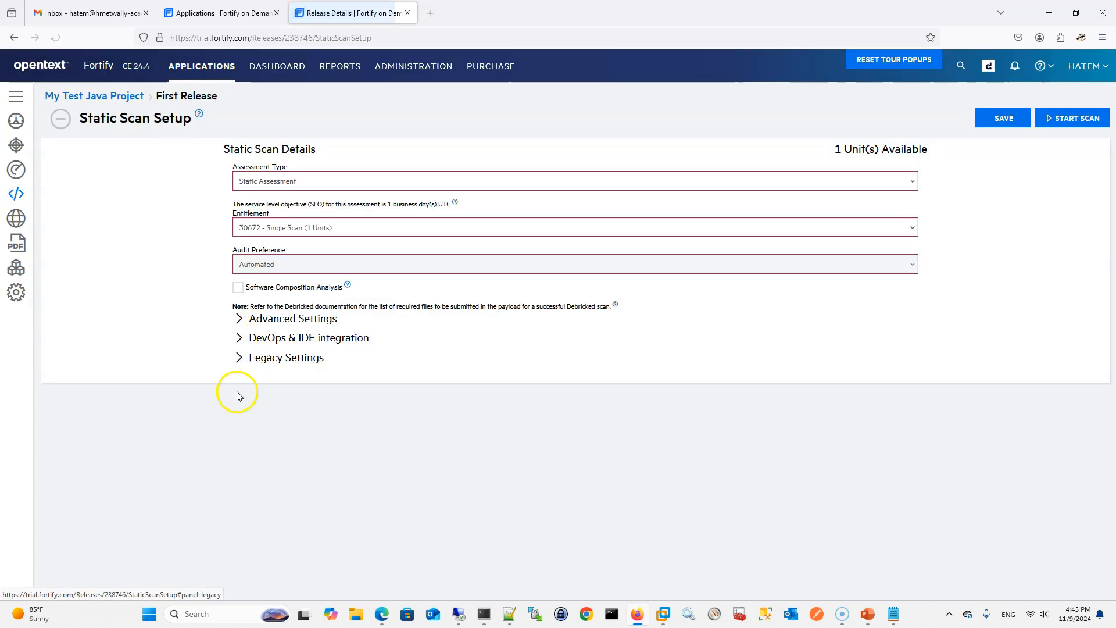
{"action": "left_click", "coordinate": [239, 337]}
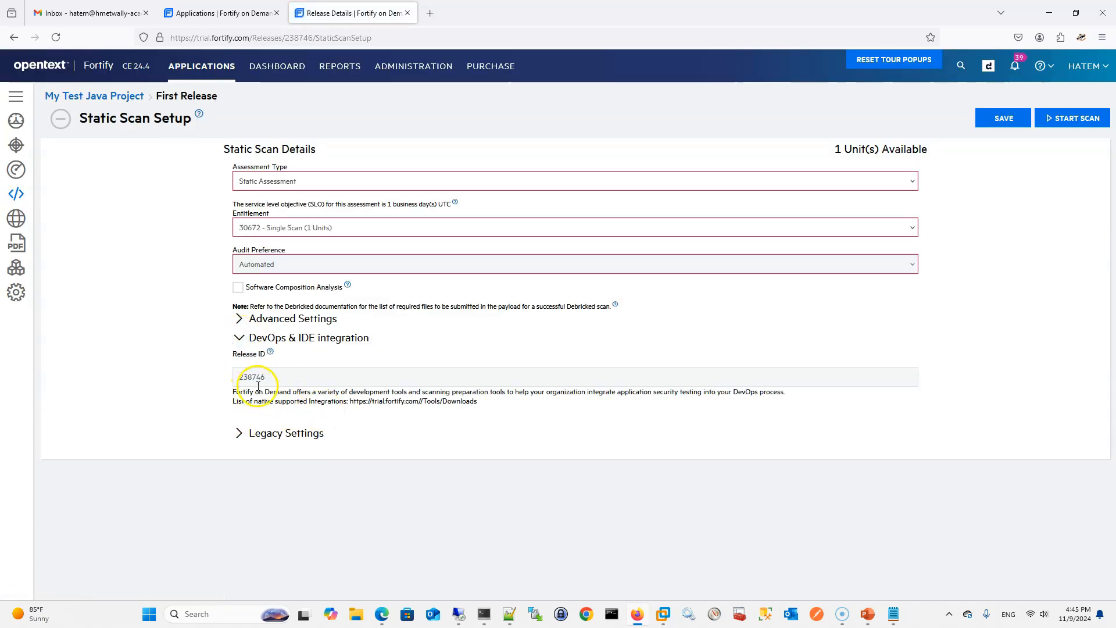
{"action": "key", "text": "alt+Tab"}
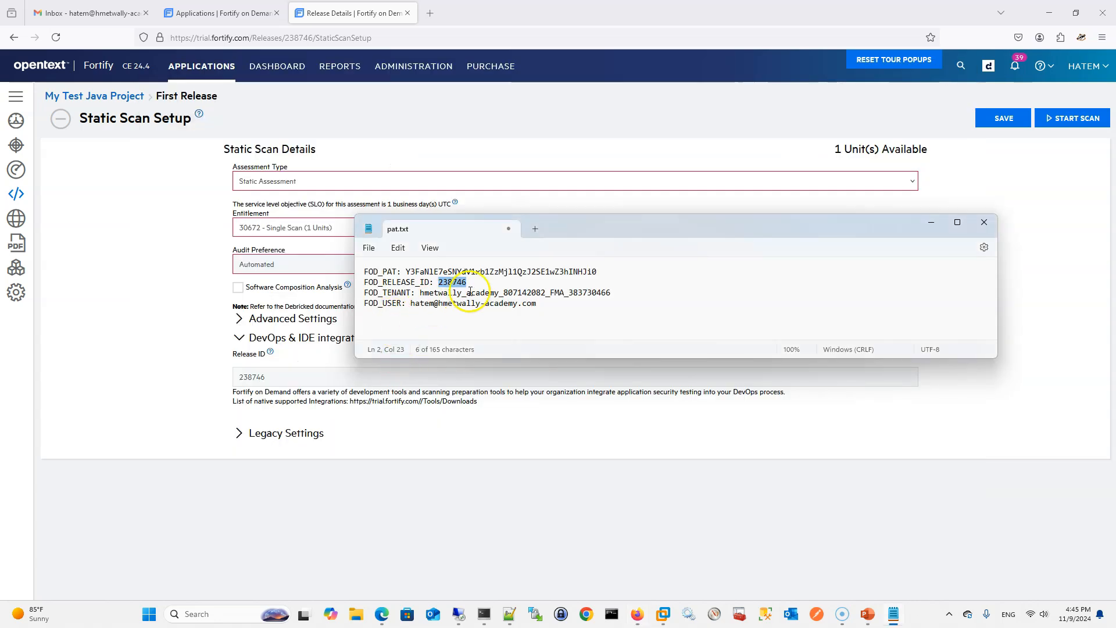
Switch back to Edge and add the FOD_RELEASE_ID secret to the repository
{"action": "key", "text": "alt+Tab"}
{"action": "key", "text": "alt+Tab"}
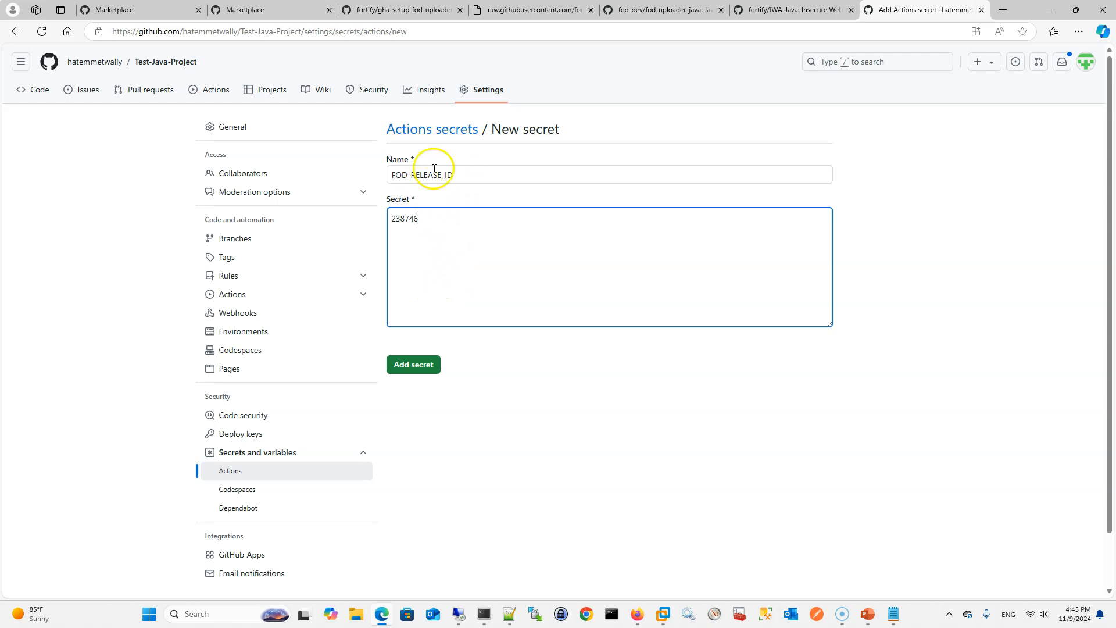
{"action": "left_click", "coordinate": [427, 366]}
Start a new repository secret and name it FOD_TENANT, copying the name from the pat.txt note
{"action": "key", "text": "alt+Tab"}
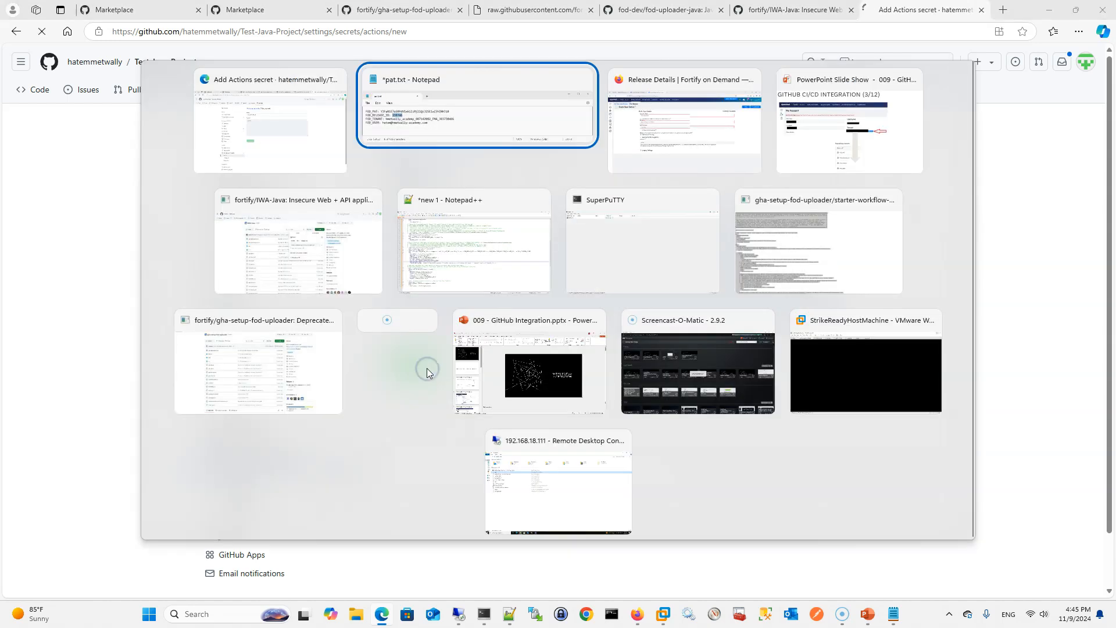
{"action": "left_click_drag", "start_coordinate": [410, 292], "coordinate": [356, 296]}
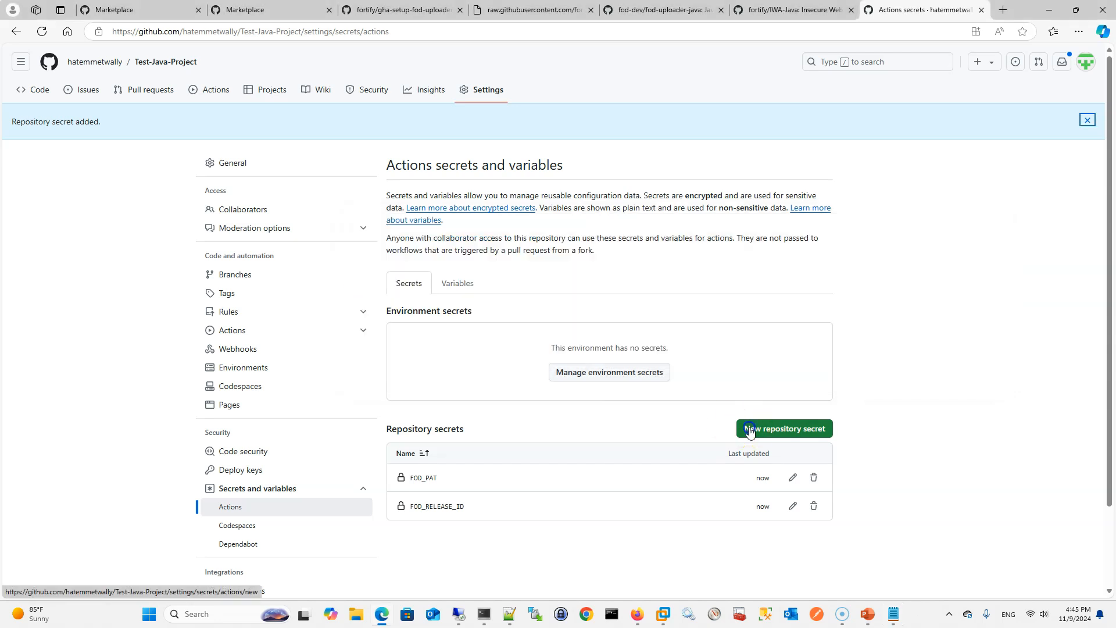
{"action": "left_click", "coordinate": [750, 428]}
{"action": "left_click", "coordinate": [442, 177]}
{"action": "key", "text": "ctrl+v"}
Paste the tenant value from the note as the value of FOD_TENANT and add the secret
{"action": "left_click", "coordinate": [416, 238]}
{"action": "key", "text": "alt+Tab"}
{"action": "left_click_drag", "start_coordinate": [420, 292], "coordinate": [607, 296]}
{"action": "key", "text": "ctrl+c"}
{"action": "key", "text": "alt+Tab"}
{"action": "key", "text": "ctrl+v"}
{"action": "left_click", "coordinate": [418, 364]}
Add a repository secret named FOD_USER, copying its name and user value from the pat.txt note
{"action": "key", "text": "alt+Tab"}
{"action": "left_click_drag", "start_coordinate": [402, 302], "coordinate": [356, 302]}
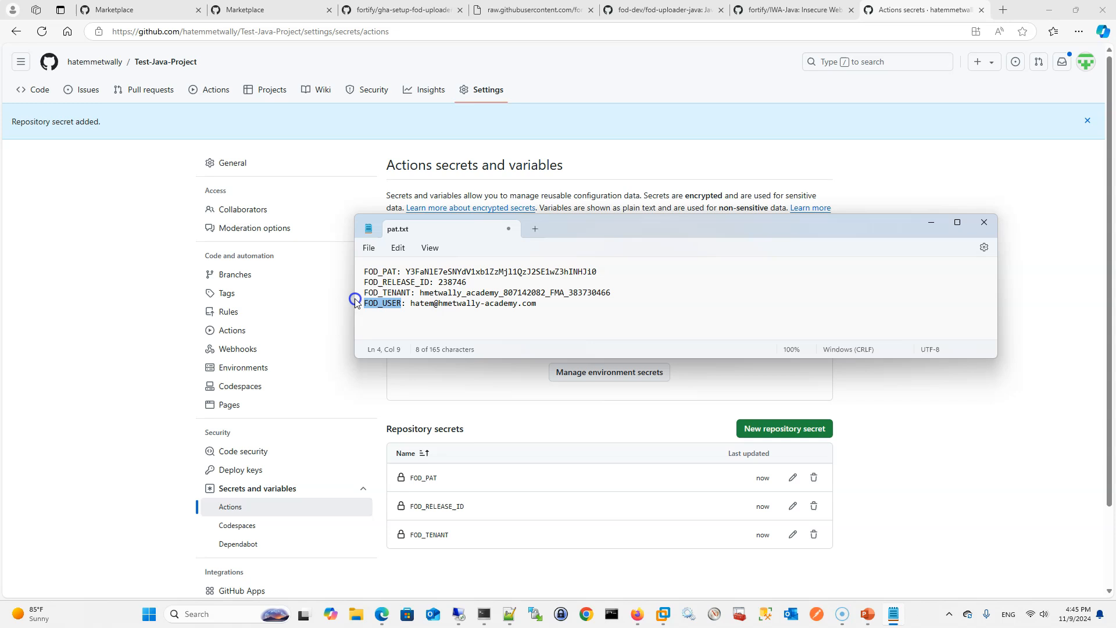
{"action": "key", "text": "ctrl+c"}
{"action": "key", "text": "alt+Tab"}
{"action": "left_click", "coordinate": [784, 428]}
{"action": "left_click", "coordinate": [443, 175]}
{"action": "key", "text": "ctrl+v"}
{"action": "left_click", "coordinate": [411, 233]}
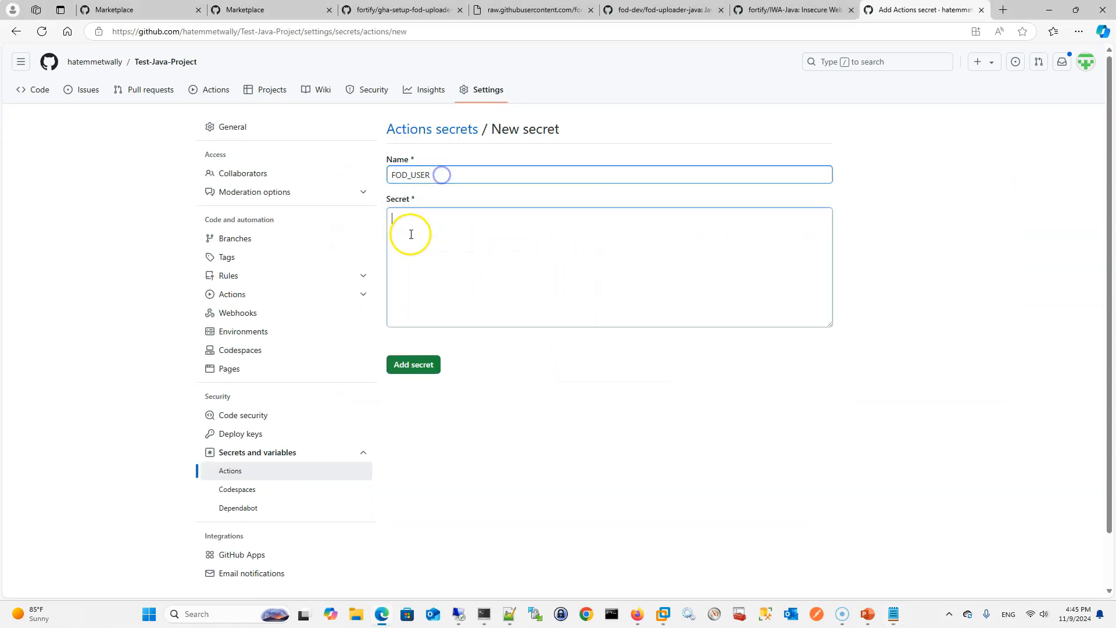
{"action": "key", "text": "ctrl+v"}
{"action": "left_click", "coordinate": [415, 364]}
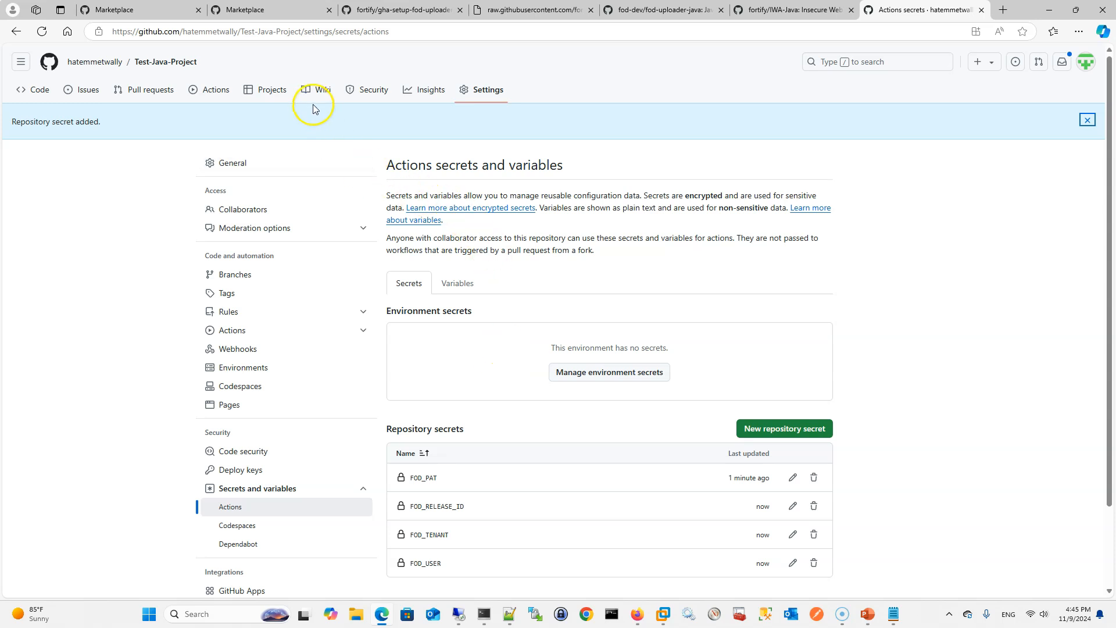
Delete docker-image.yml from the repository's .github/workflows folder and commit the deletion directly to the main branch
{"action": "left_click", "coordinate": [196, 92]}
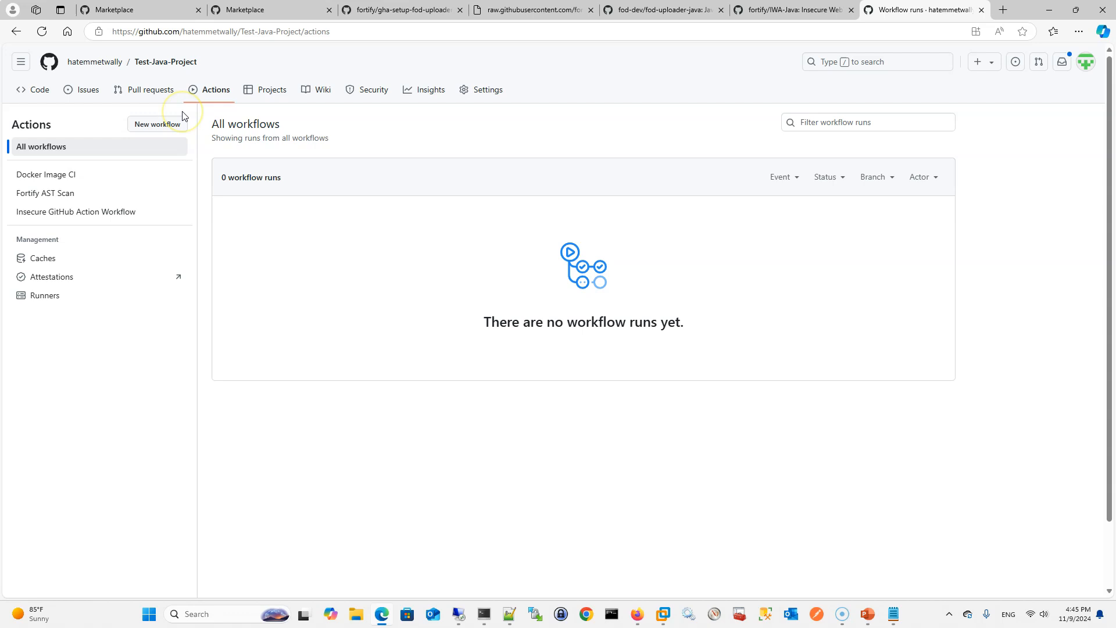
{"action": "left_click", "coordinate": [47, 92]}
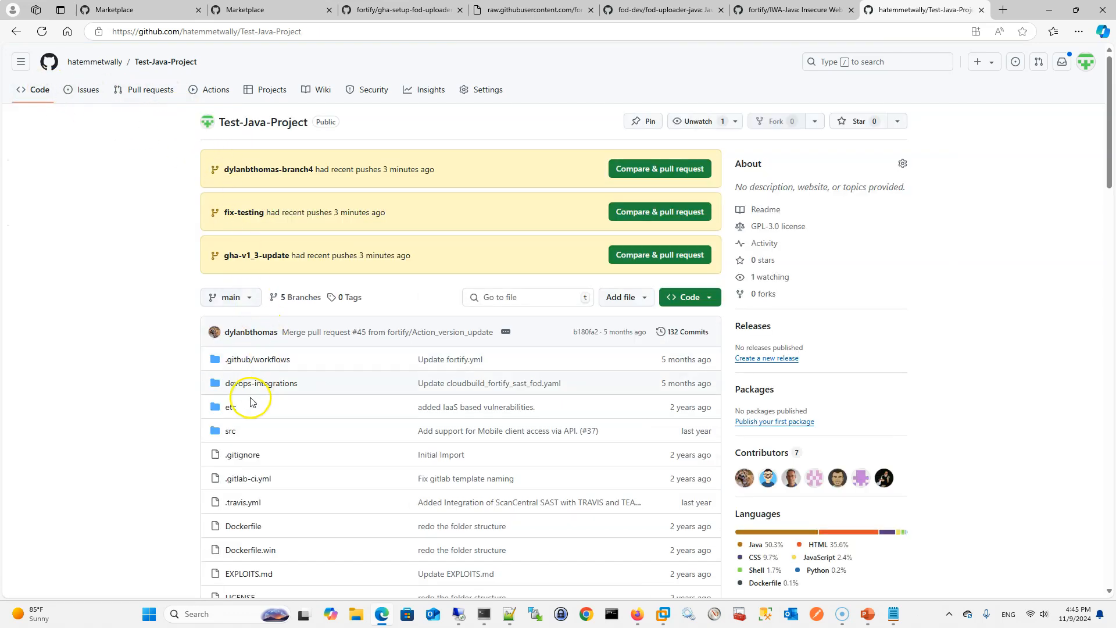
{"action": "left_click", "coordinate": [264, 359]}
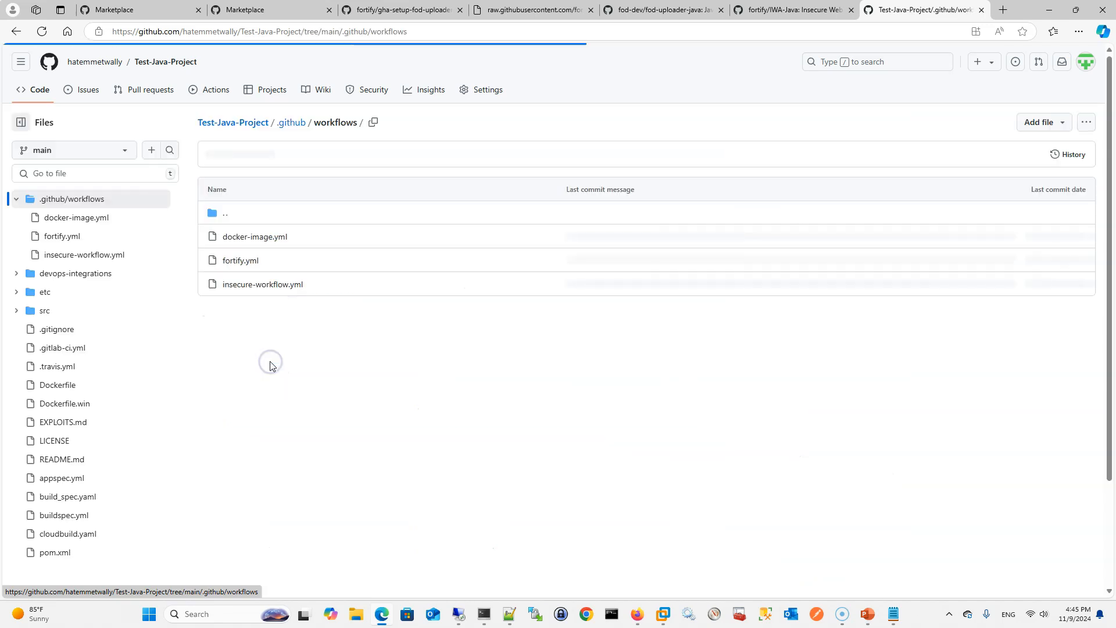
{"action": "left_click", "coordinate": [264, 238]}
{"action": "left_click", "coordinate": [1079, 122]}
{"action": "left_click", "coordinate": [976, 367]}
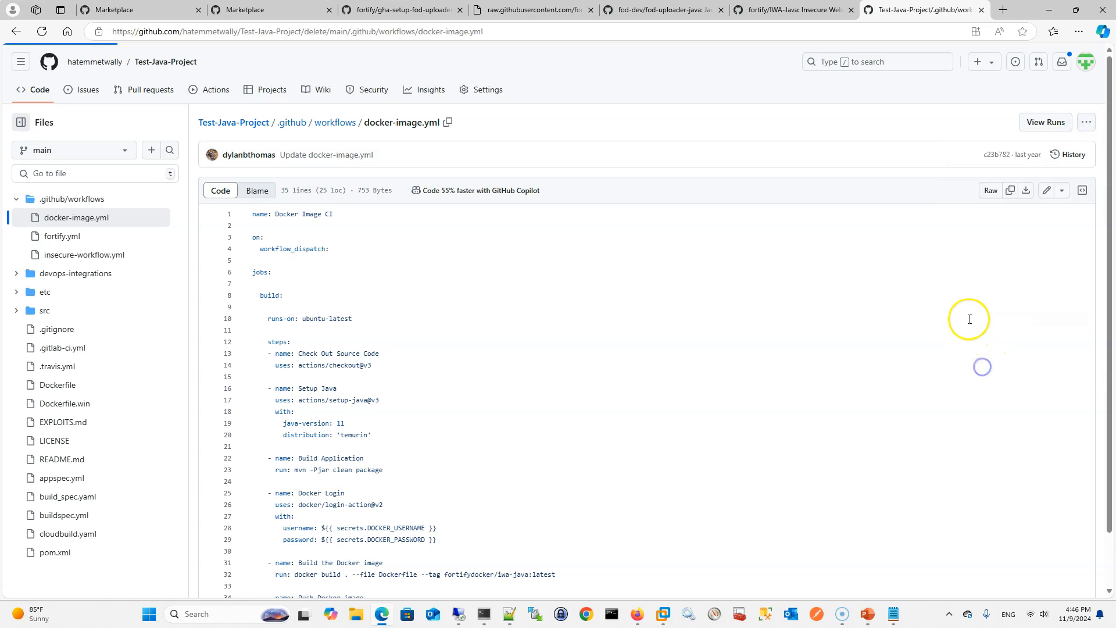
{"action": "left_click", "coordinate": [1033, 124]}
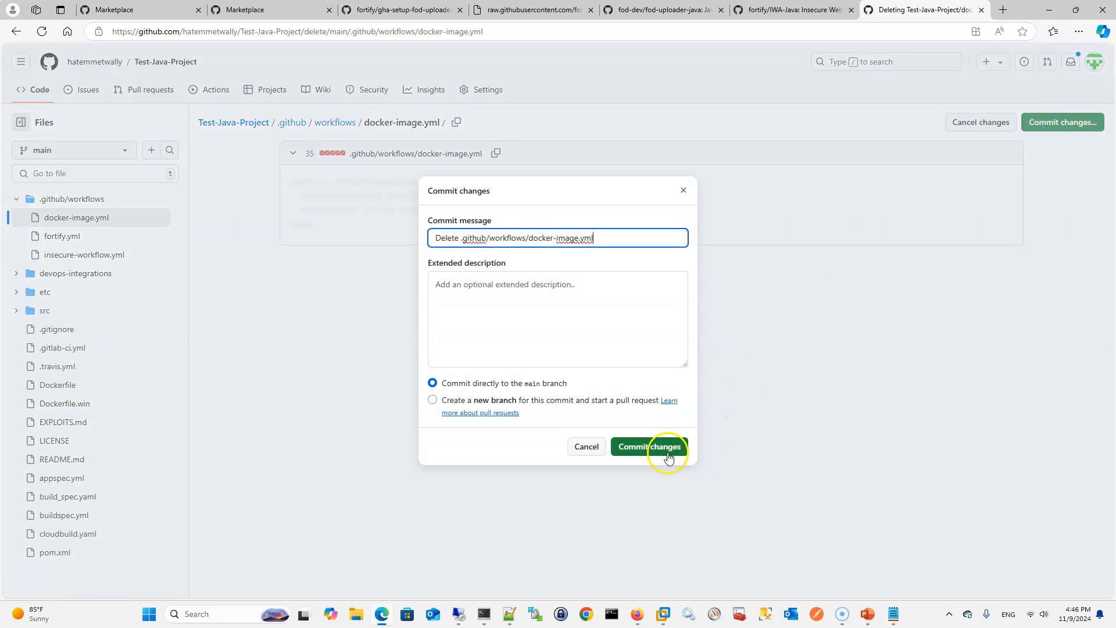
{"action": "left_click", "coordinate": [660, 446]}
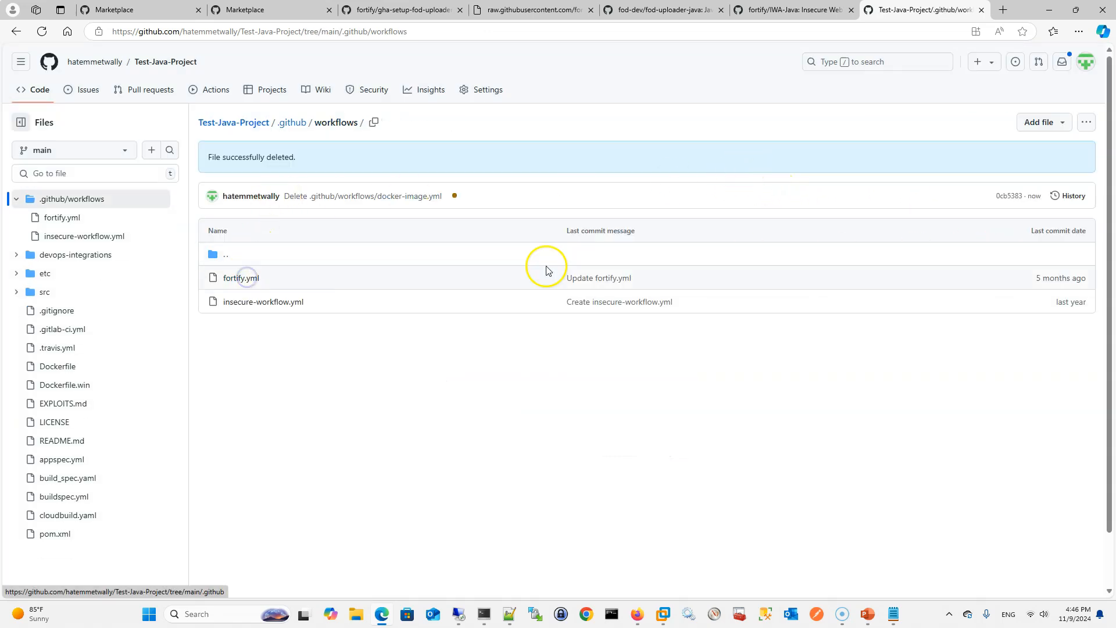
Delete the fortify.yml workflow file and commit the deletion directly to the main branch
{"action": "left_click", "coordinate": [249, 279]}
{"action": "left_click", "coordinate": [1085, 122]}
{"action": "left_click", "coordinate": [991, 369]}
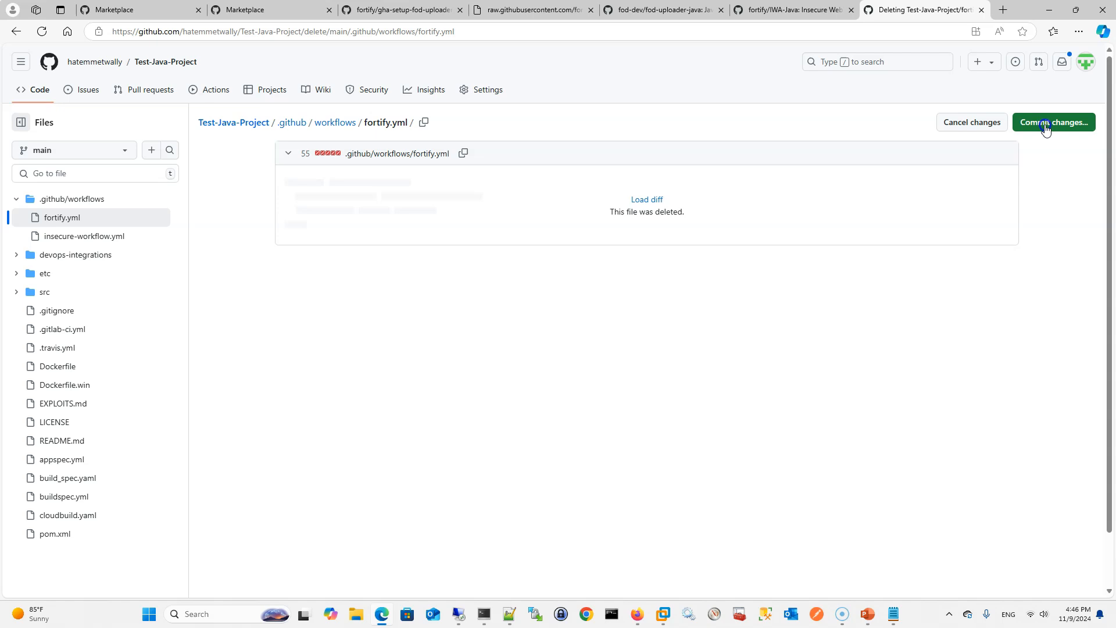
{"action": "left_click", "coordinate": [1044, 124]}
{"action": "left_click", "coordinate": [649, 447]}
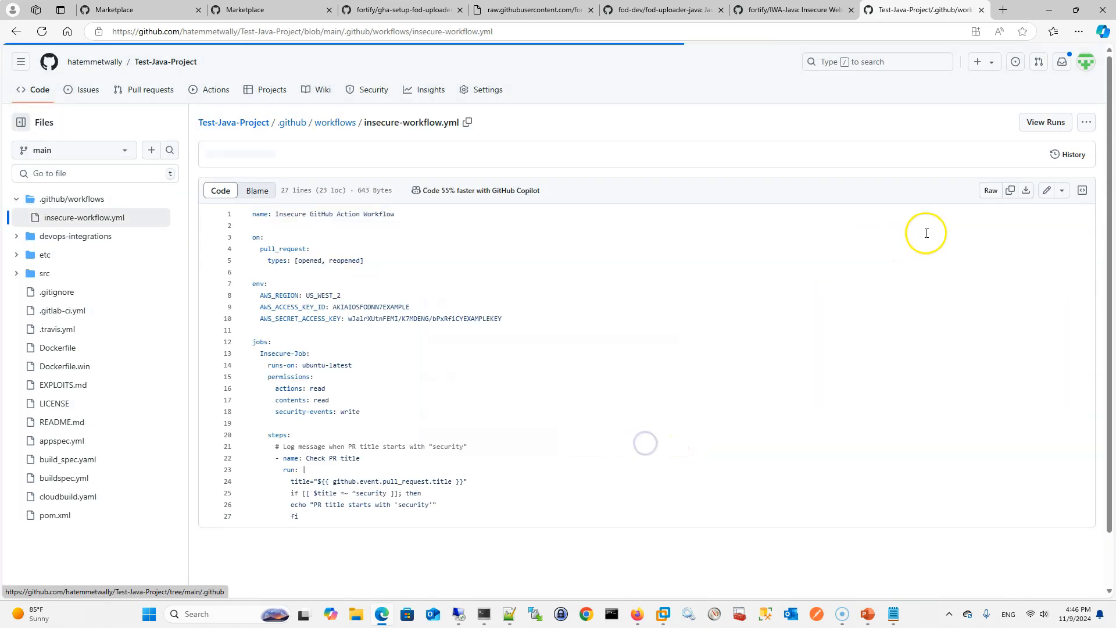
Delete the insecure-workflow.yml file and commit the deletion to the main branch
{"action": "left_click", "coordinate": [1086, 122]}
{"action": "left_click", "coordinate": [988, 371]}
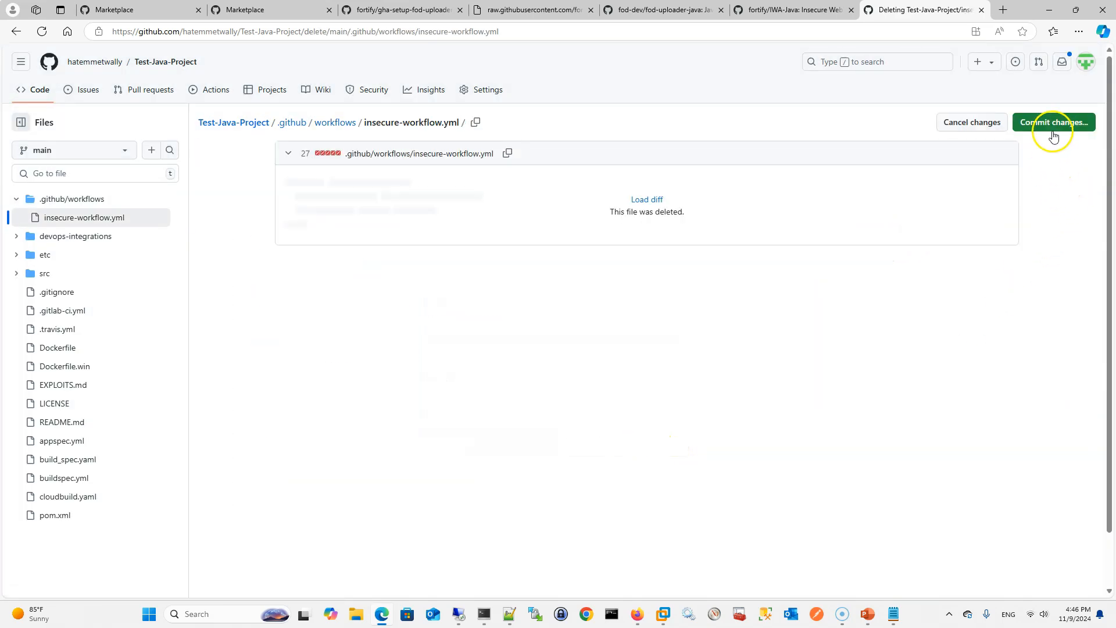
{"action": "left_click", "coordinate": [1050, 123]}
{"action": "key", "text": "Return"}
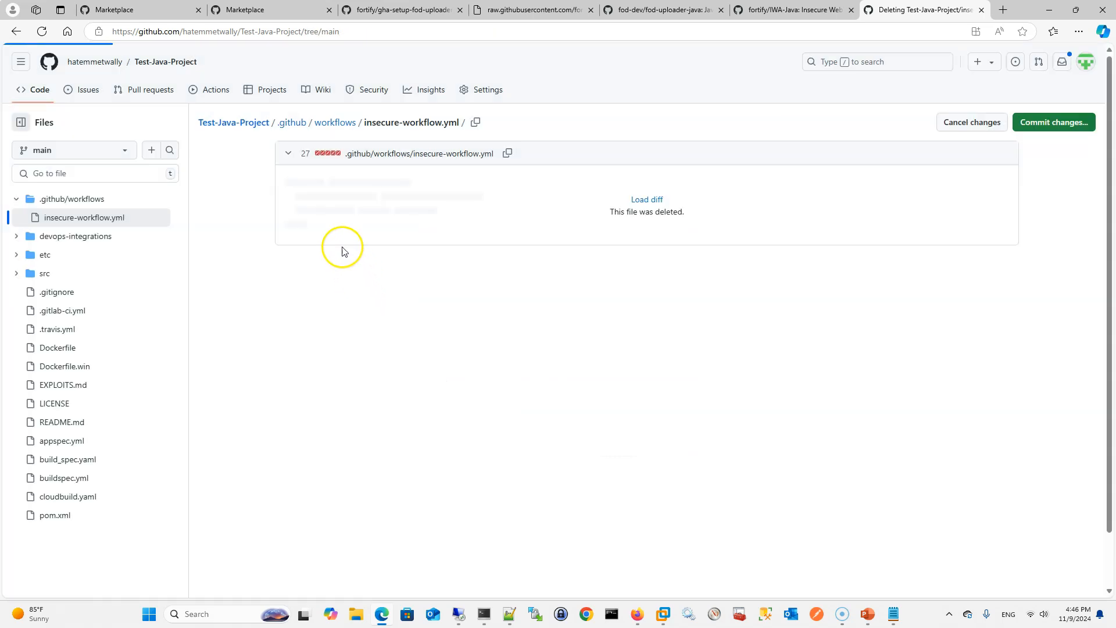
Start a new GitHub Actions workflow from scratch with an empty YAML file
{"action": "left_click", "coordinate": [213, 89]}
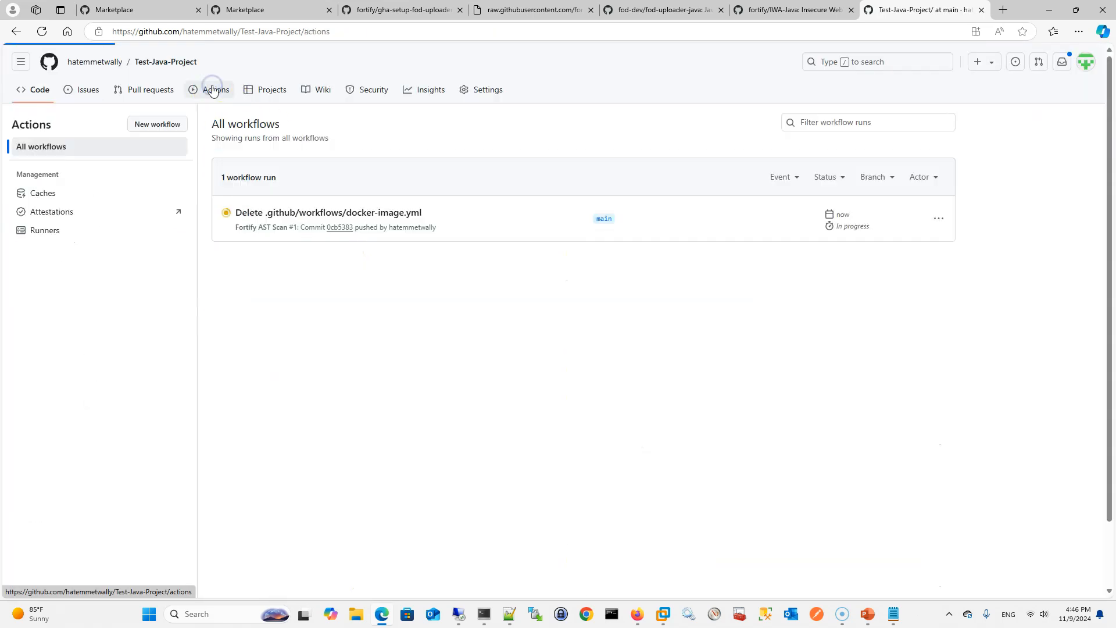
{"action": "left_click", "coordinate": [168, 125]}
{"action": "left_click", "coordinate": [312, 190]}
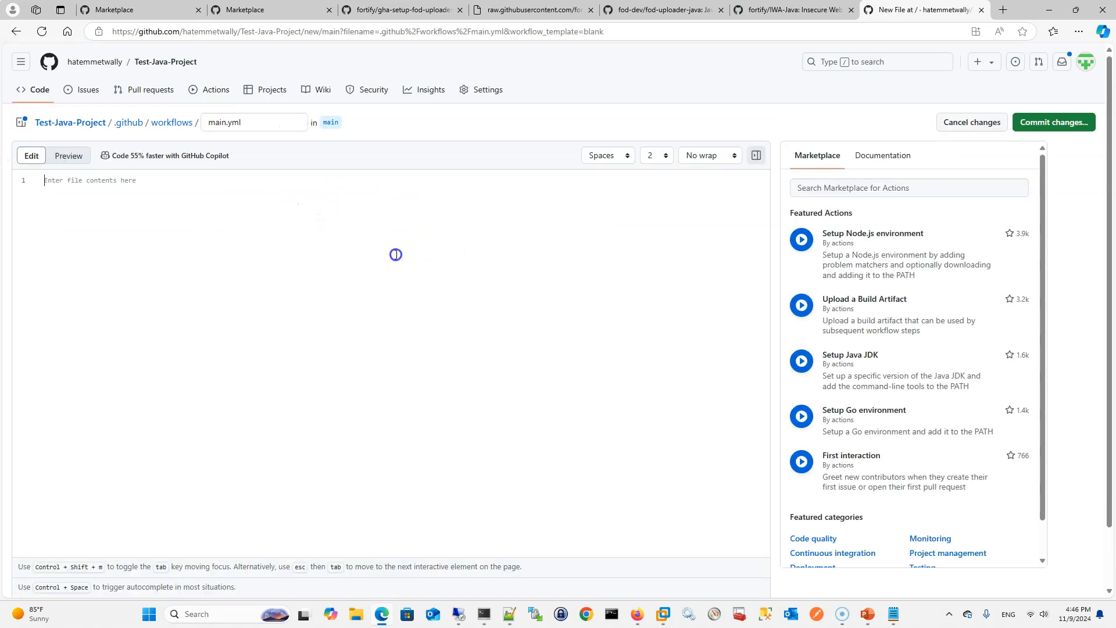
Copy the entire Fortify on Demand Scan workflow from Notepad++ and paste it into the new workflow file in Edge
{"action": "key", "text": "alt+Tab"}
{"action": "key", "text": "alt+Tab"}
{"action": "key", "text": "alt+Tab"}
{"action": "key", "text": "alt+Tab"}
{"action": "key", "text": "alt+Tab"}
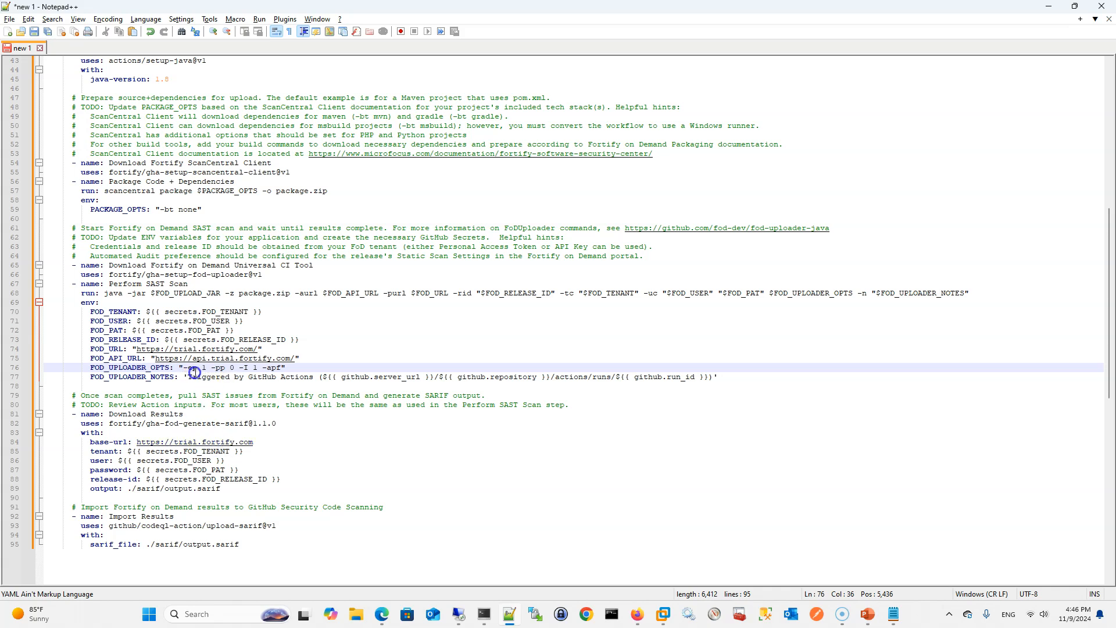
{"action": "key", "text": "ctrl+a"}
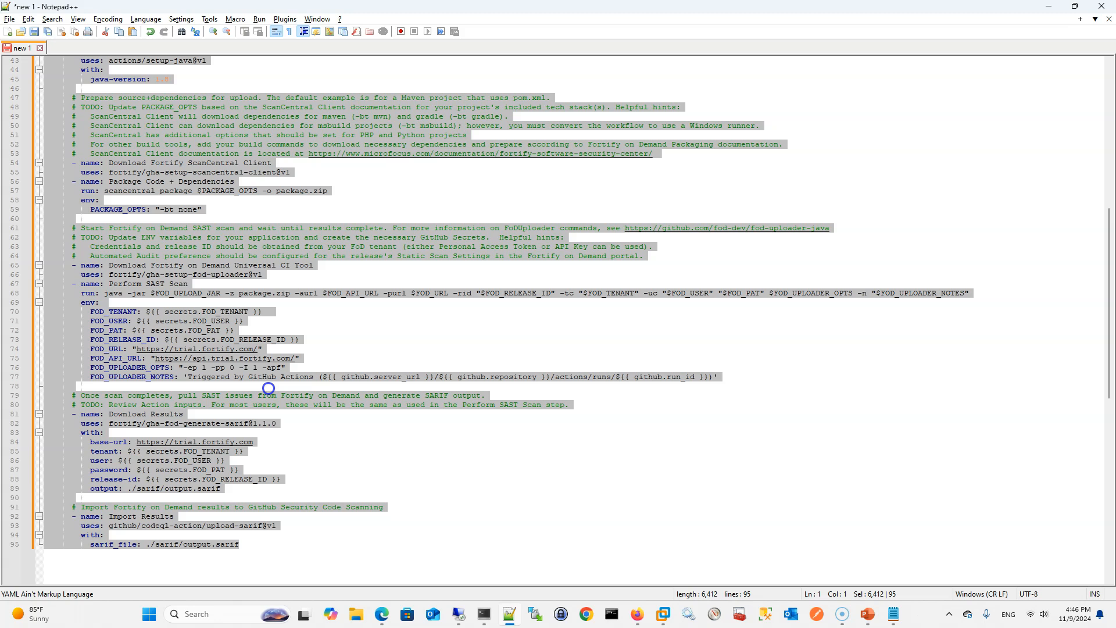
{"action": "key", "text": "ctrl+c"}
{"action": "key", "text": "alt+Tab"}
{"action": "key", "text": "ctrl+v"}
{"action": "scroll", "coordinate": [267, 259], "scroll_direction": "up", "scroll_amount": 10}
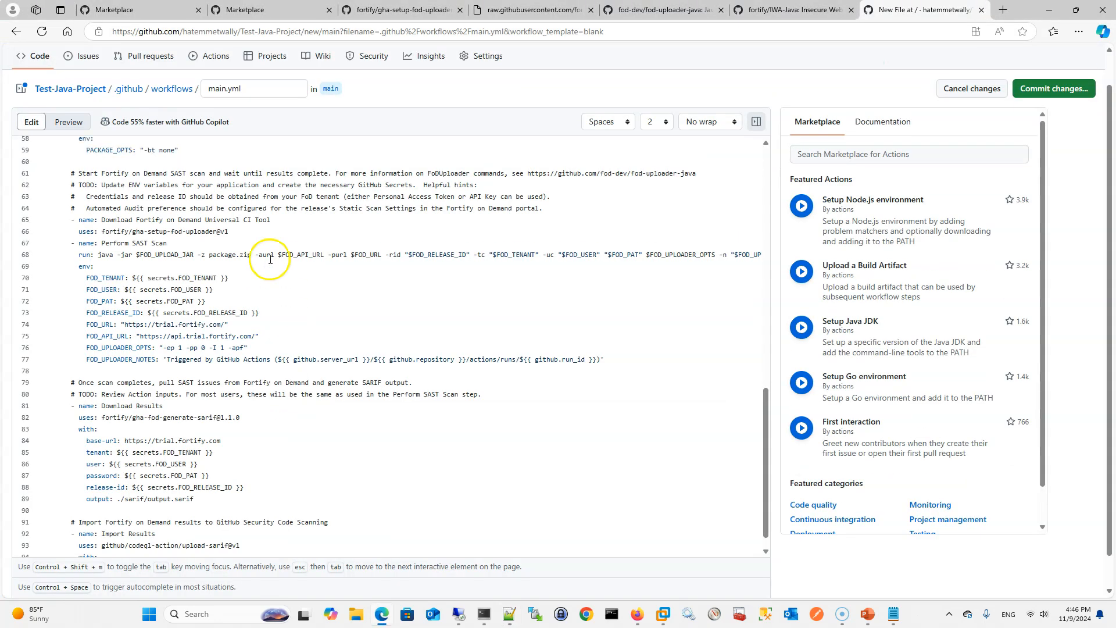
Name the workflow file fod.yml and commit it directly to the main branch
{"action": "left_click", "coordinate": [230, 87]}
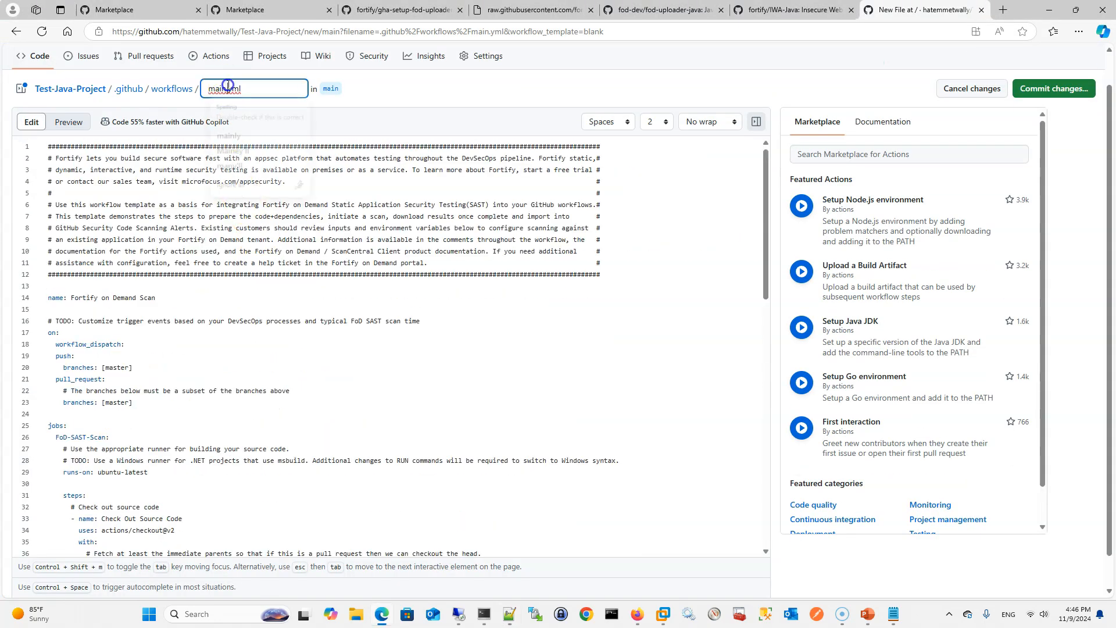
{"action": "key", "text": "BackSpace"}
{"action": "key", "text": "BackSpace"}
{"action": "key", "text": "BackSpace"}
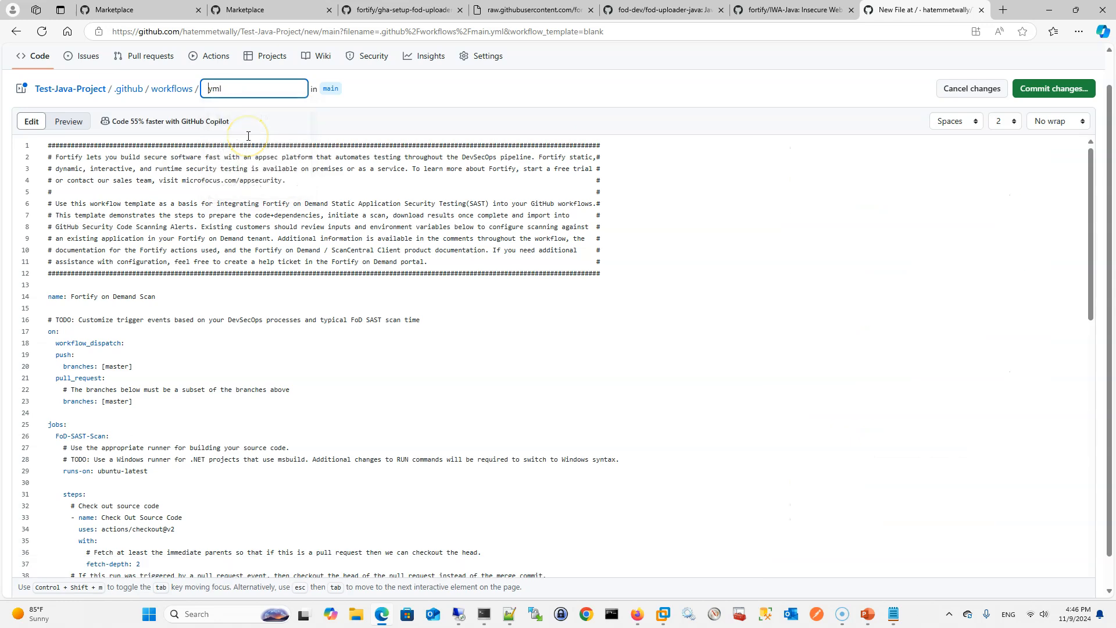
{"action": "type", "text": "fod."}
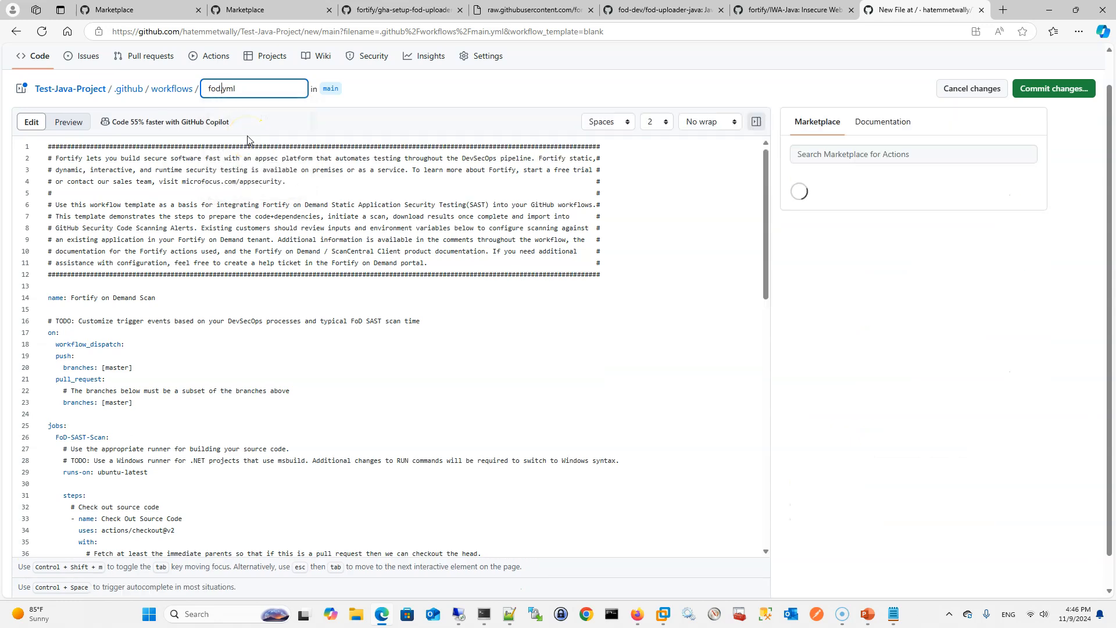
{"action": "left_click", "coordinate": [1057, 90]}
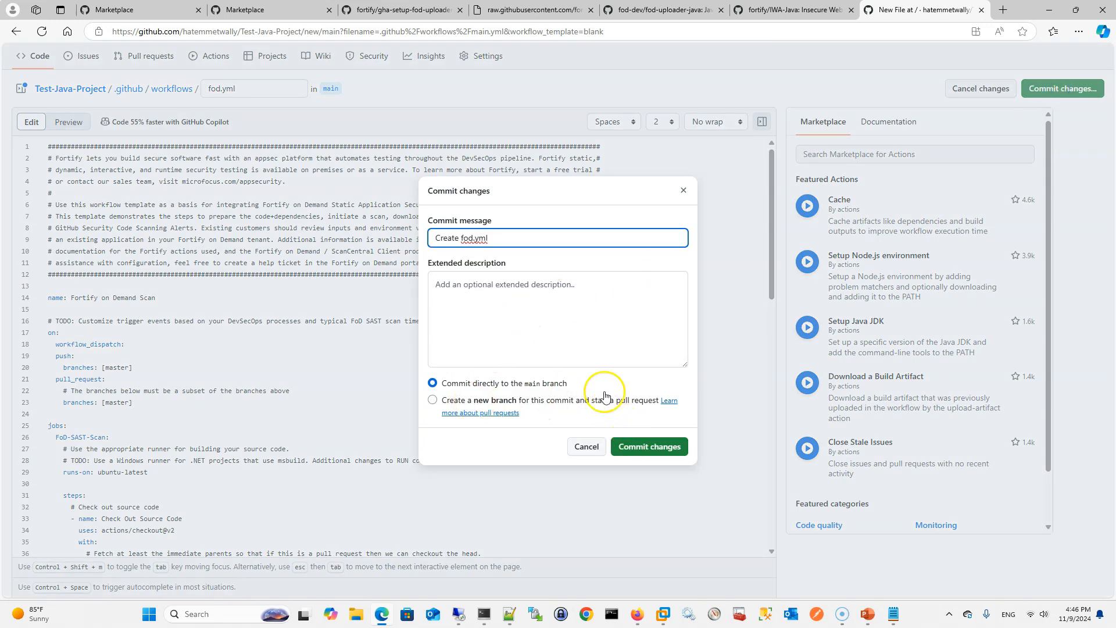
{"action": "left_click", "coordinate": [642, 448]}
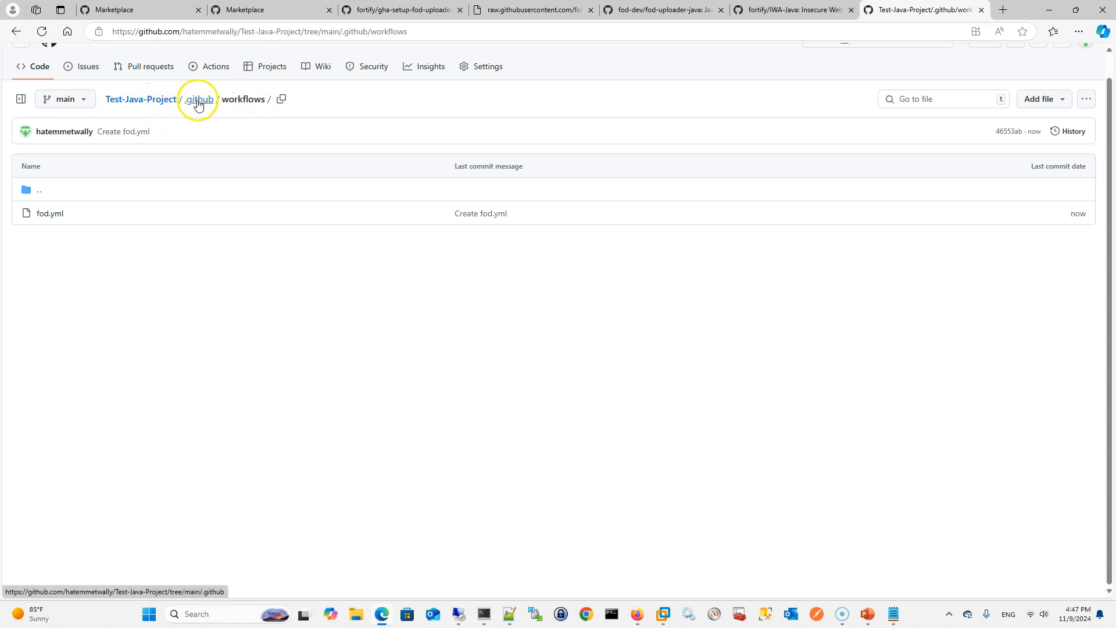
Run the Fortify on Demand Scan workflow manually from the main branch
{"action": "left_click", "coordinate": [203, 67]}
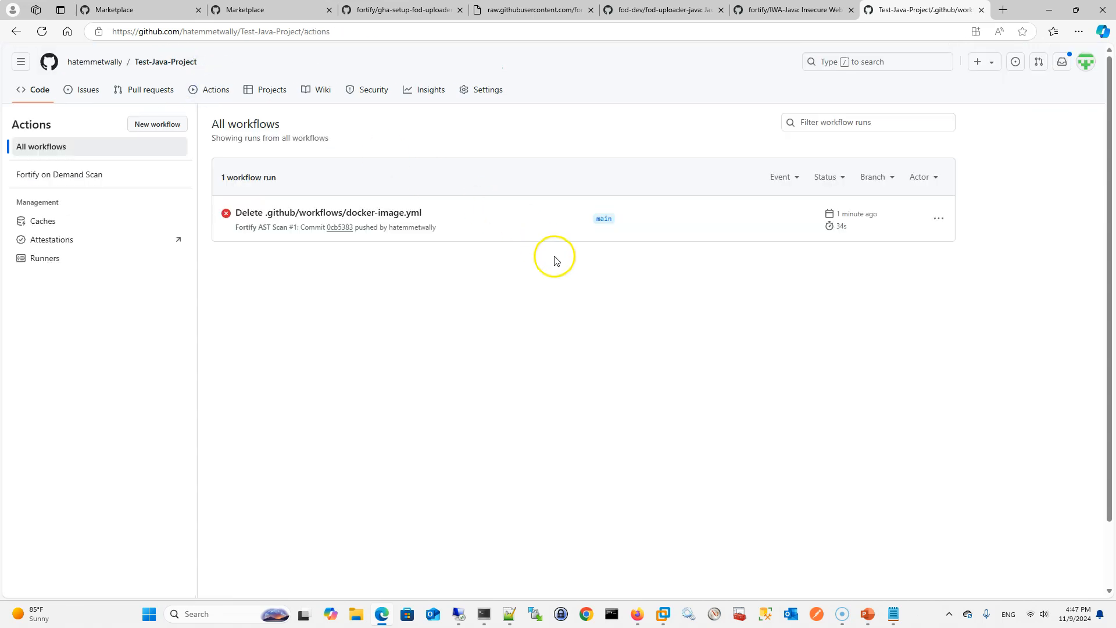
{"action": "left_click", "coordinate": [53, 176]}
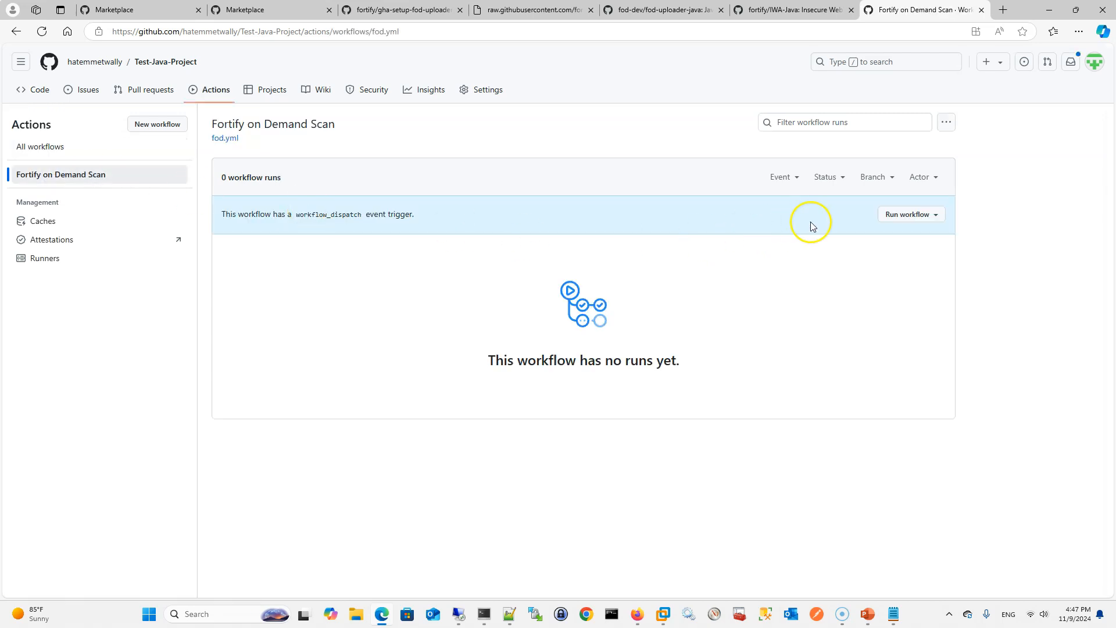
{"action": "left_click", "coordinate": [905, 217]}
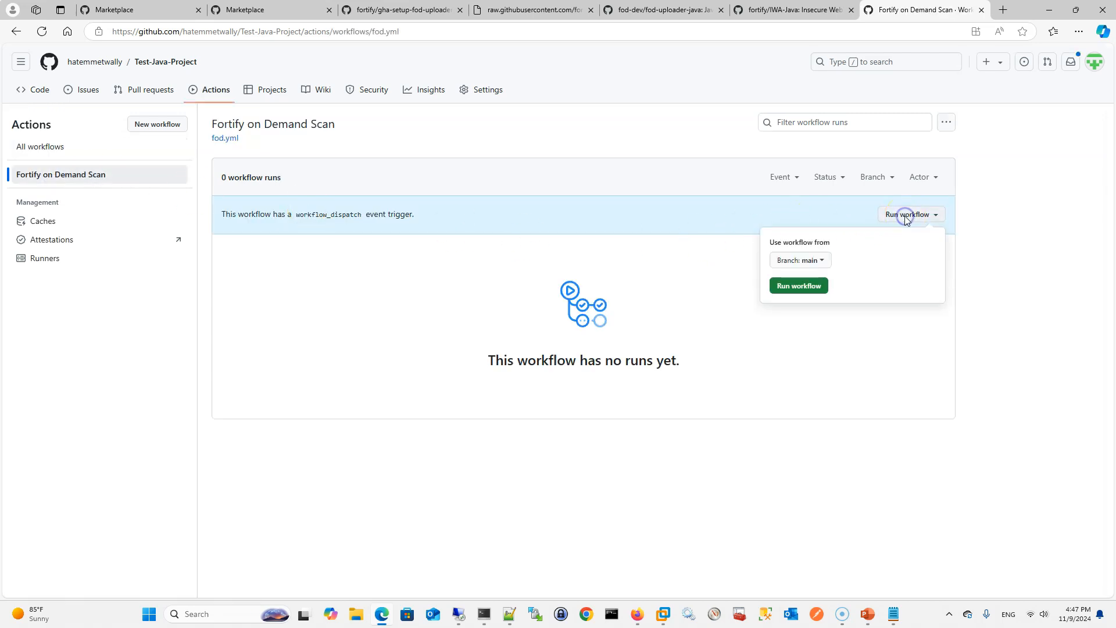
{"action": "left_click", "coordinate": [803, 286]}
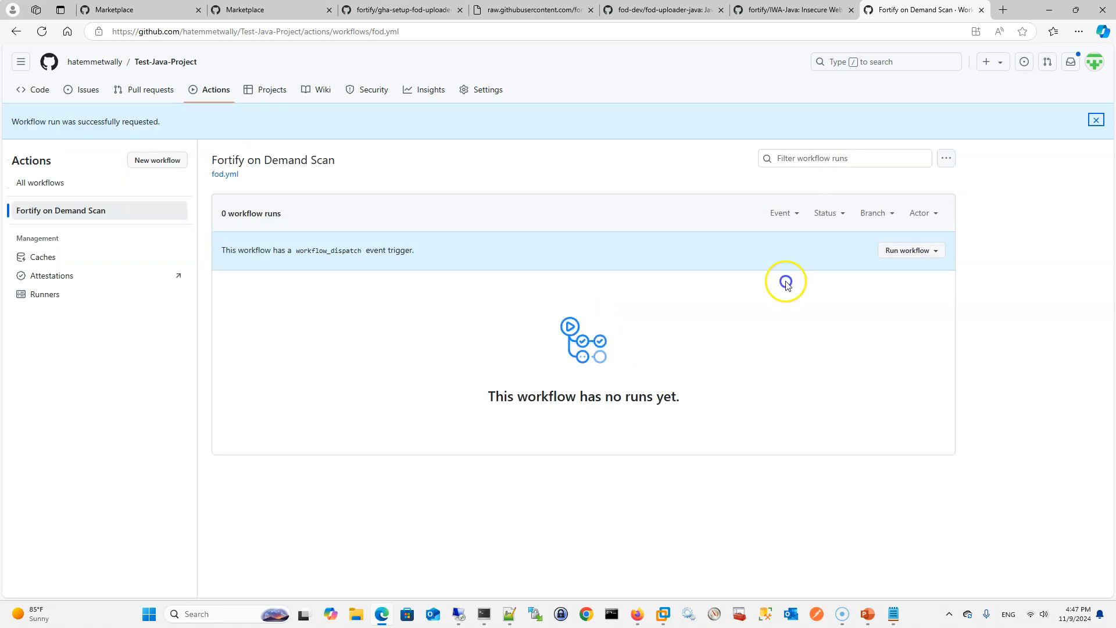
Open the Fortify on Demand Scan run and examine the log of its FoD-SAST-Scan job
{"action": "left_click", "coordinate": [50, 182]}
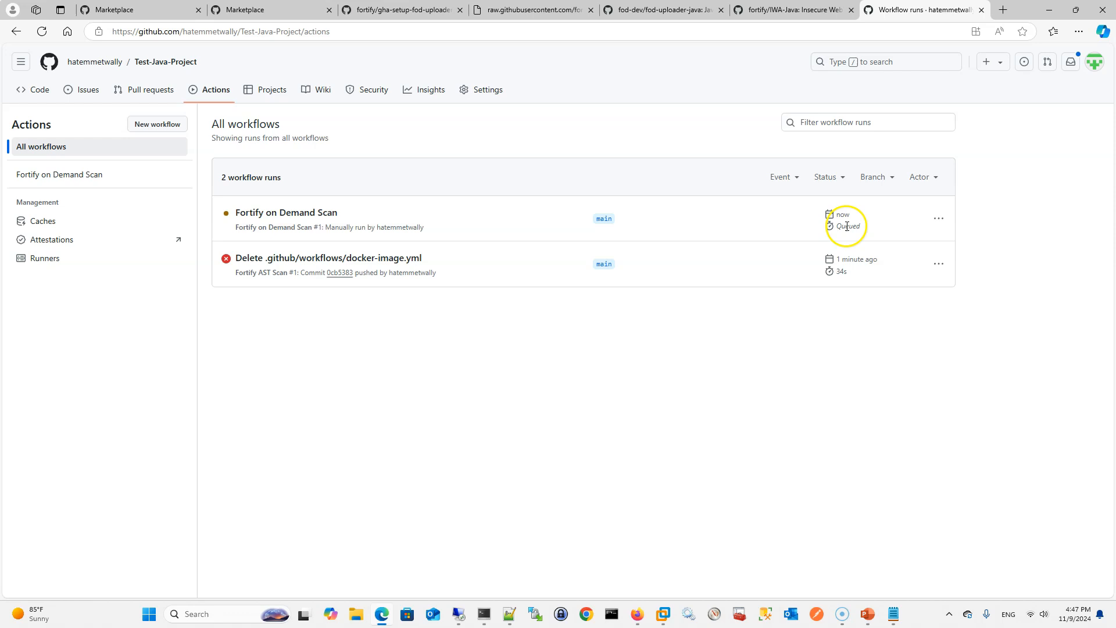
{"action": "left_click", "coordinate": [314, 214]}
{"action": "left_click", "coordinate": [297, 316]}
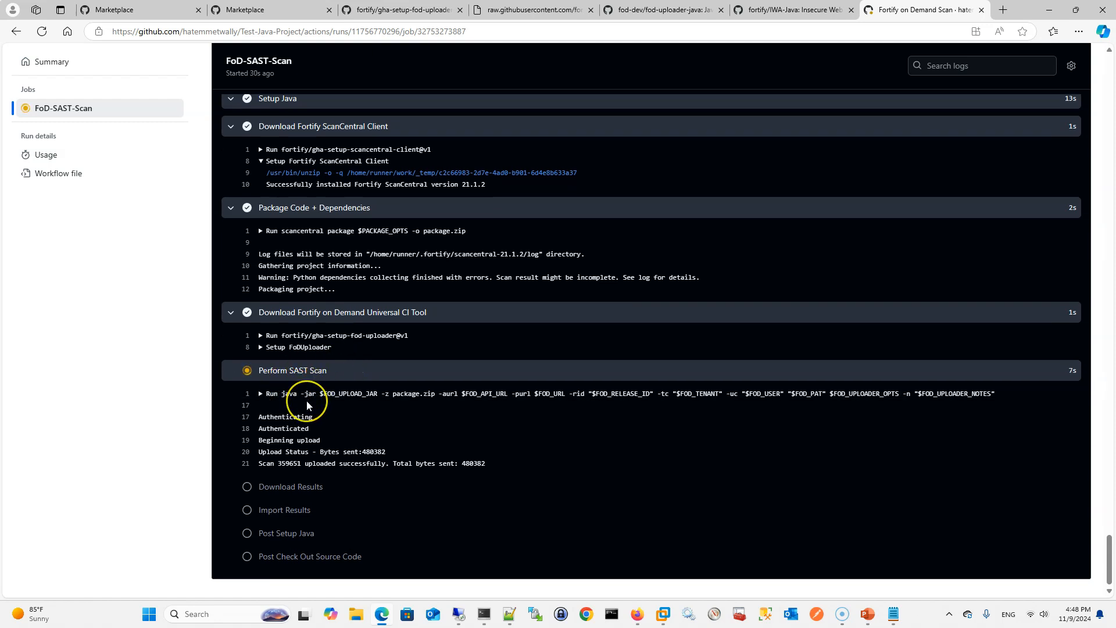
Switch to Firefox and open the Gmail inbox to check for Fortify on Demand scan notifications
{"action": "mouse_move", "coordinate": [475, 621]}
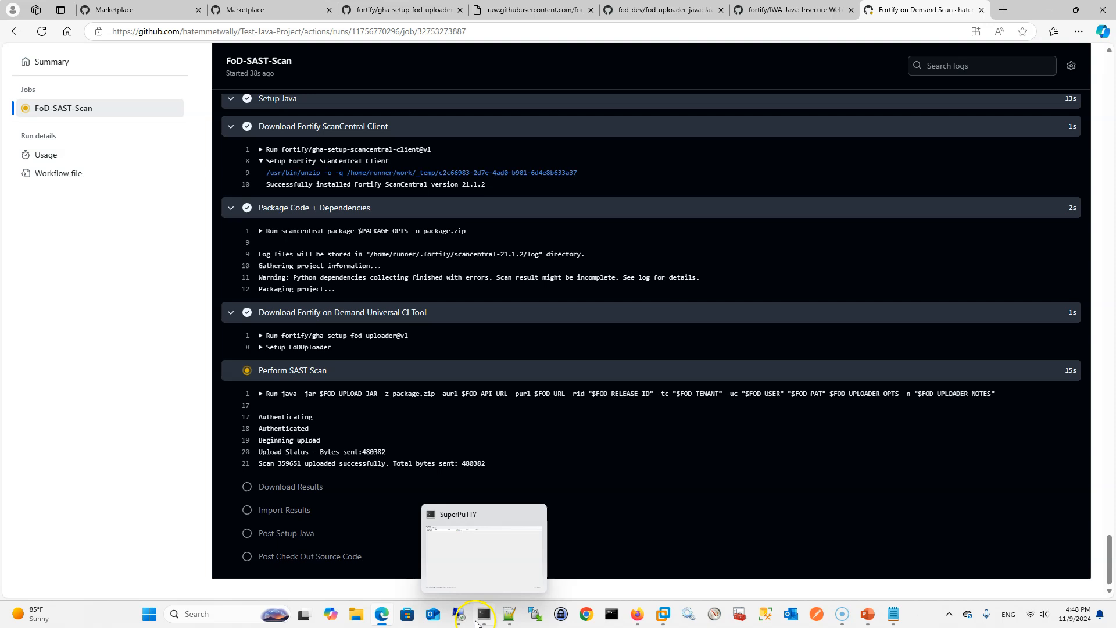
{"action": "left_click", "coordinate": [637, 615]}
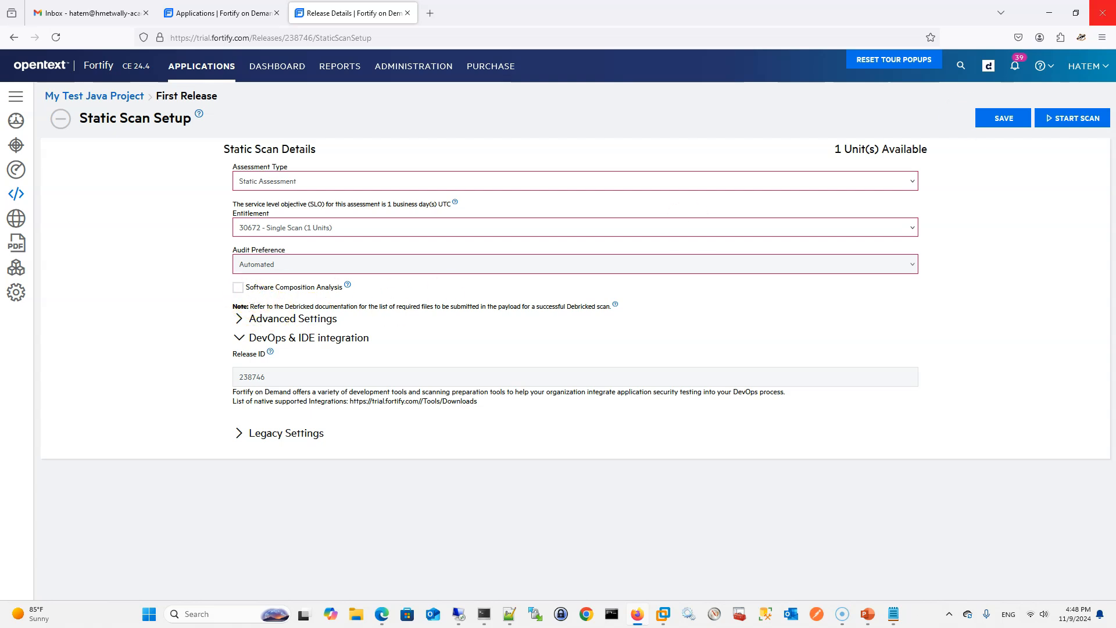
{"action": "left_click", "coordinate": [1049, 13]}
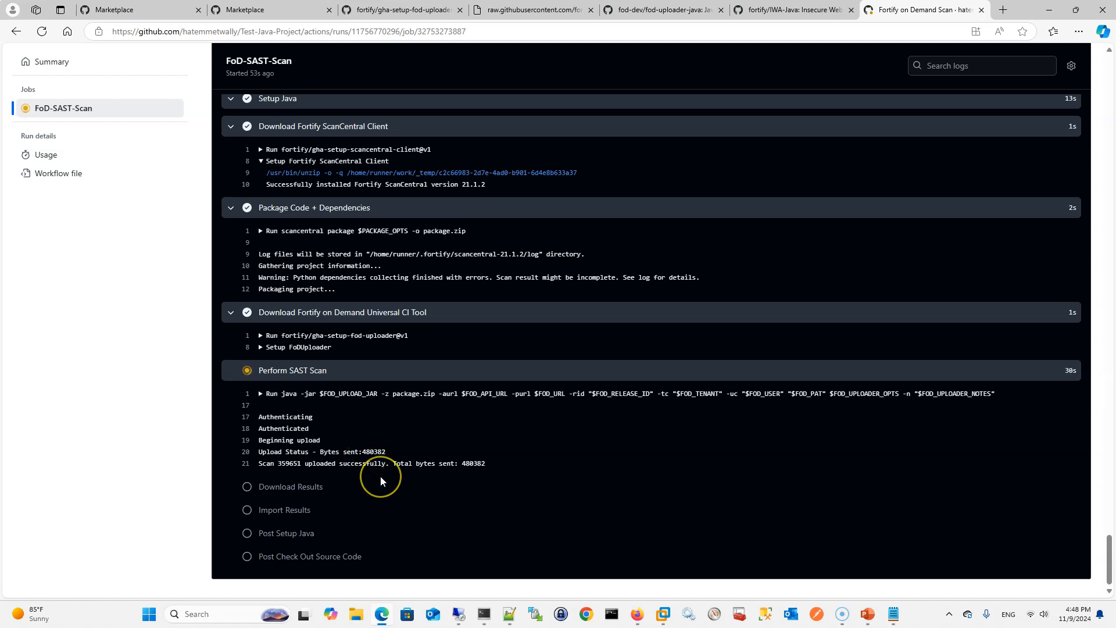
{"action": "left_click", "coordinate": [646, 607]}
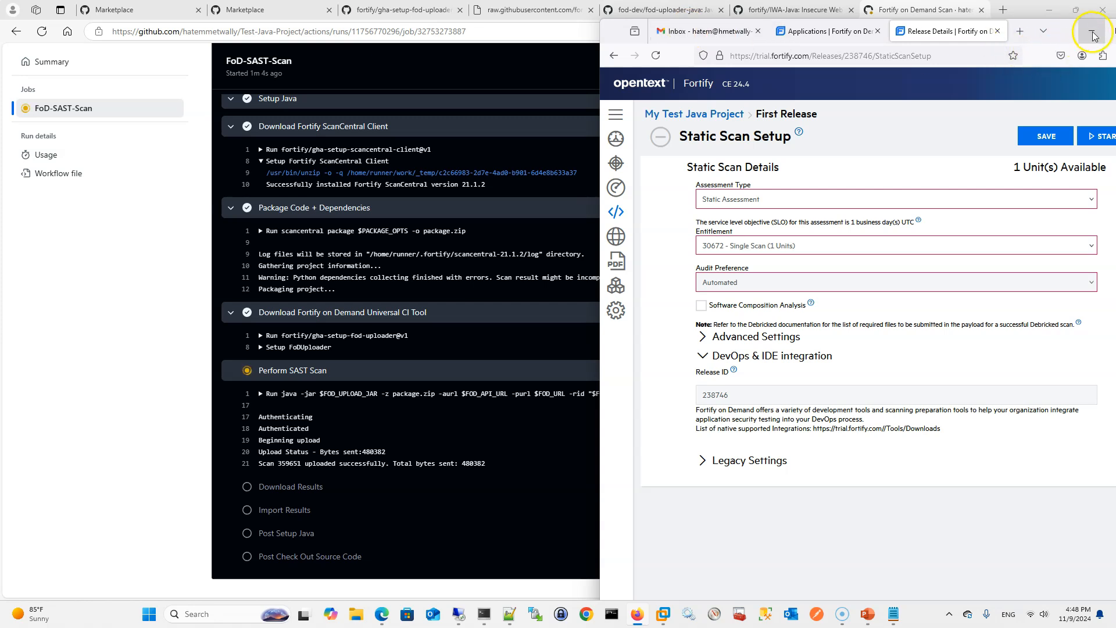
{"action": "double_click", "coordinate": [1064, 30]}
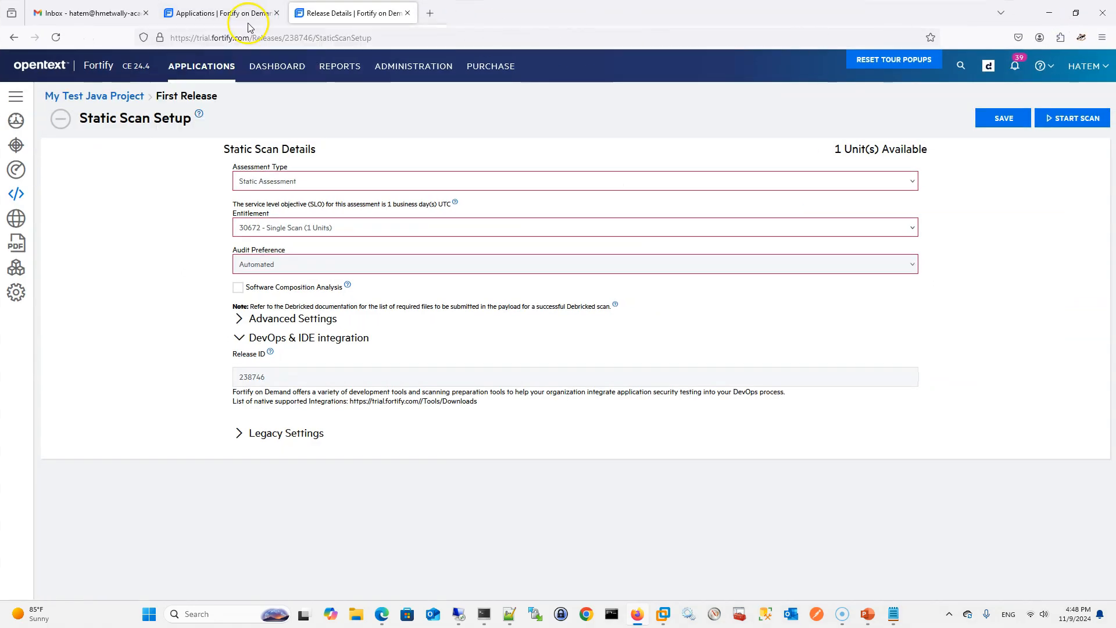
{"action": "left_click", "coordinate": [122, 14]}
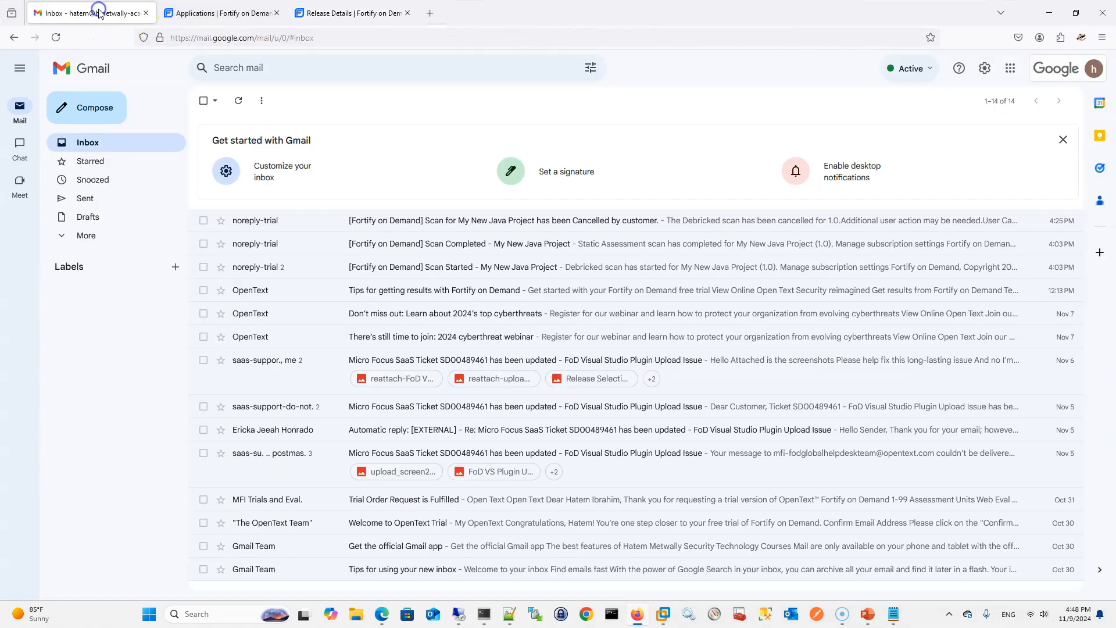
Refresh the Gmail inbox and view the Entitlements page in Fortify on Demand's administration area
{"action": "left_click", "coordinate": [56, 38]}
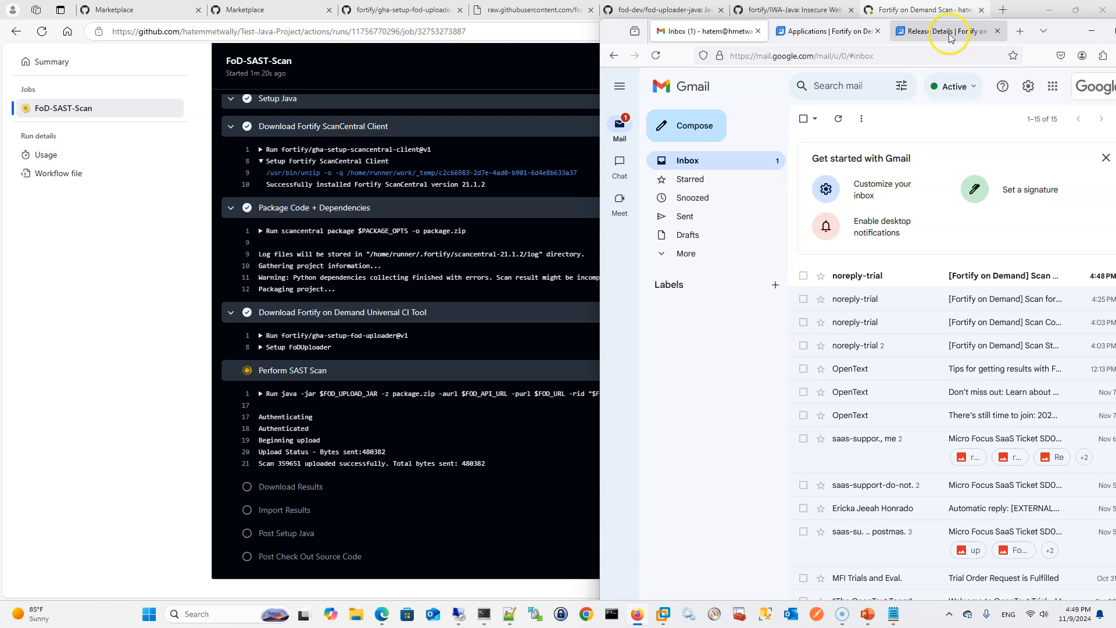
{"action": "mouse_move", "coordinate": [941, 34]}
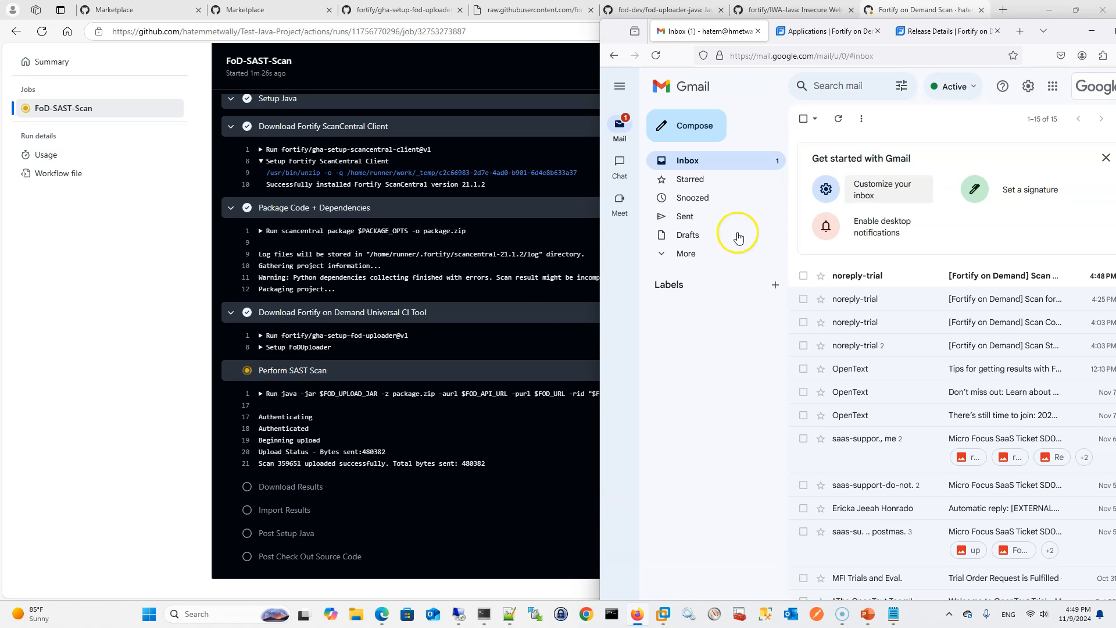
{"action": "left_click", "coordinate": [927, 34]}
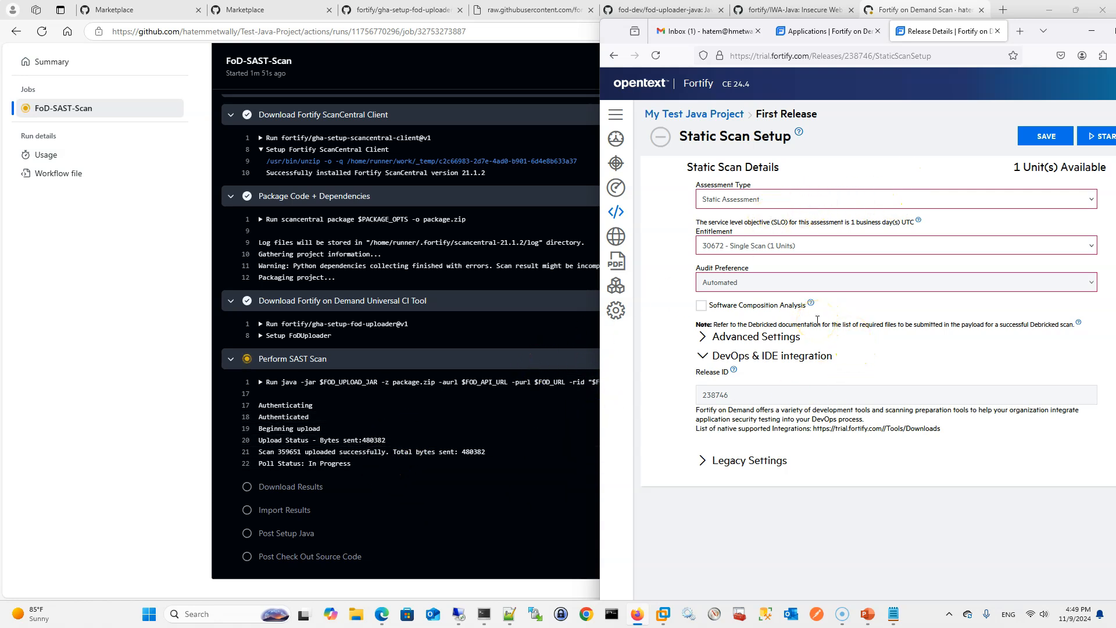
{"action": "double_click", "coordinate": [1062, 33]}
{"action": "left_click", "coordinate": [423, 72]}
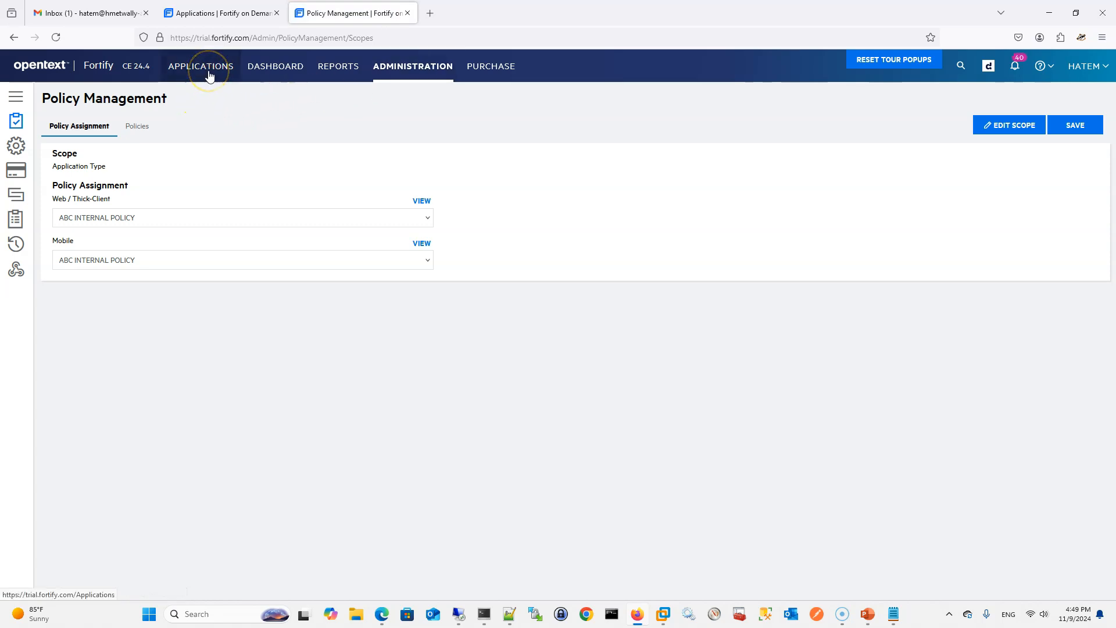
{"action": "left_click", "coordinate": [16, 96]}
{"action": "left_click", "coordinate": [51, 169]}
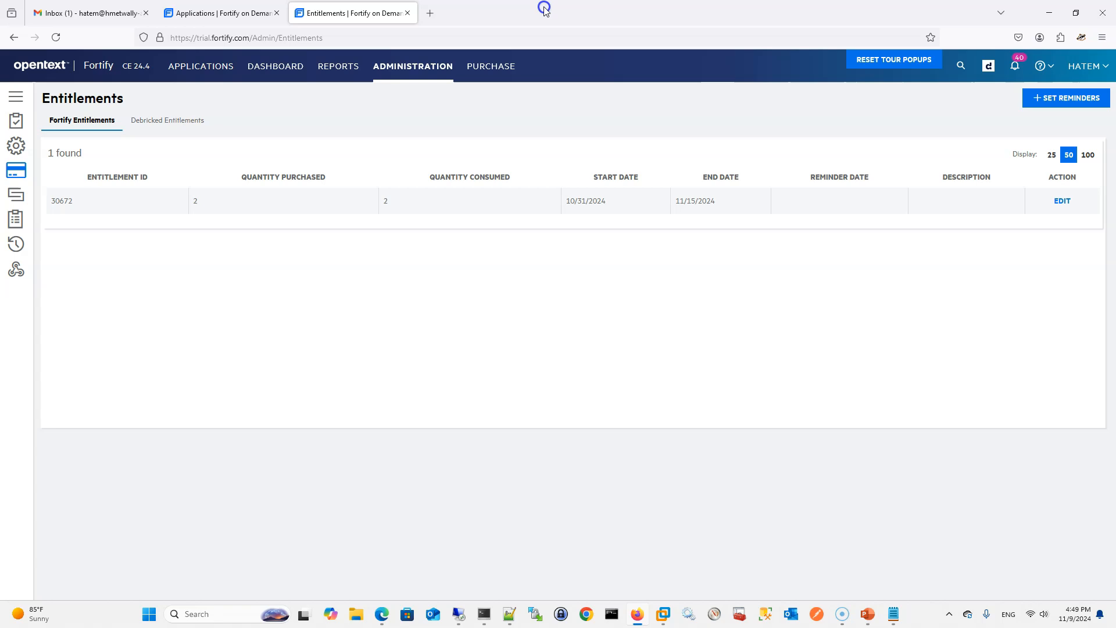
Open My Test Java Project from the Fortify on Demand applications list
{"action": "left_click", "coordinate": [201, 66]}
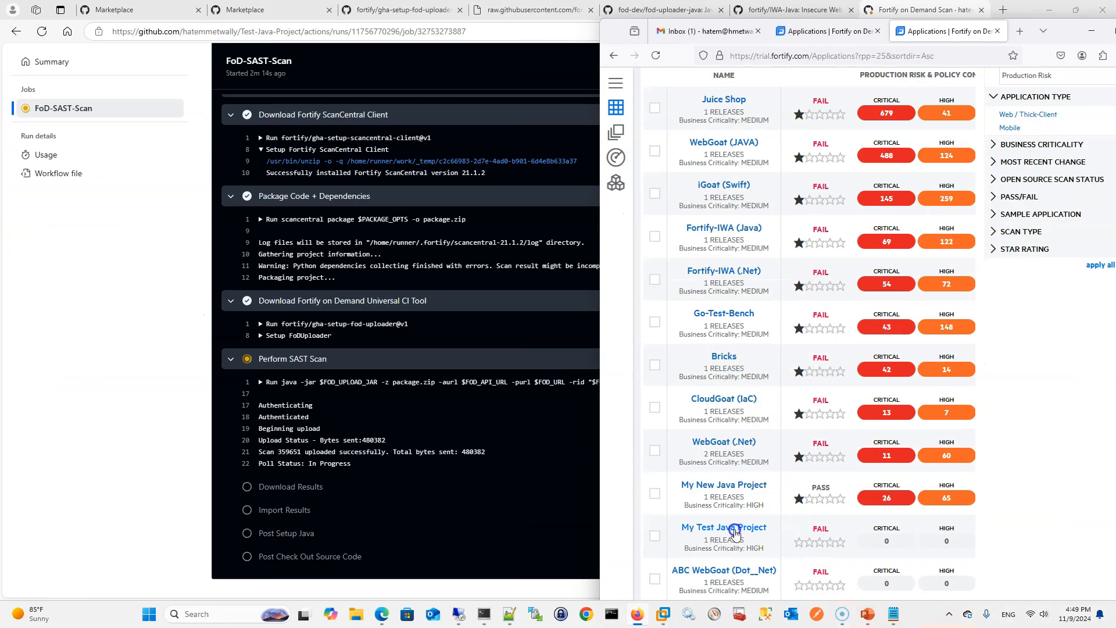
{"action": "left_click", "coordinate": [733, 529]}
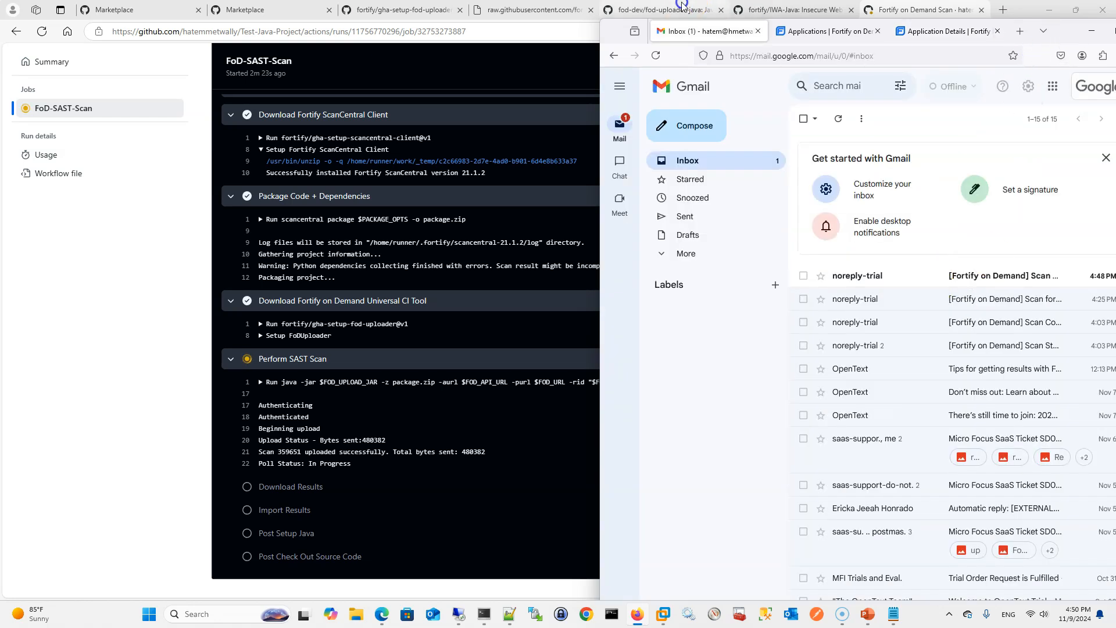
Read the Scan Started email for My Test Java Project in Gmail and return to the inbox
{"action": "left_click_drag", "start_coordinate": [1067, 31], "coordinate": [893, 26]}
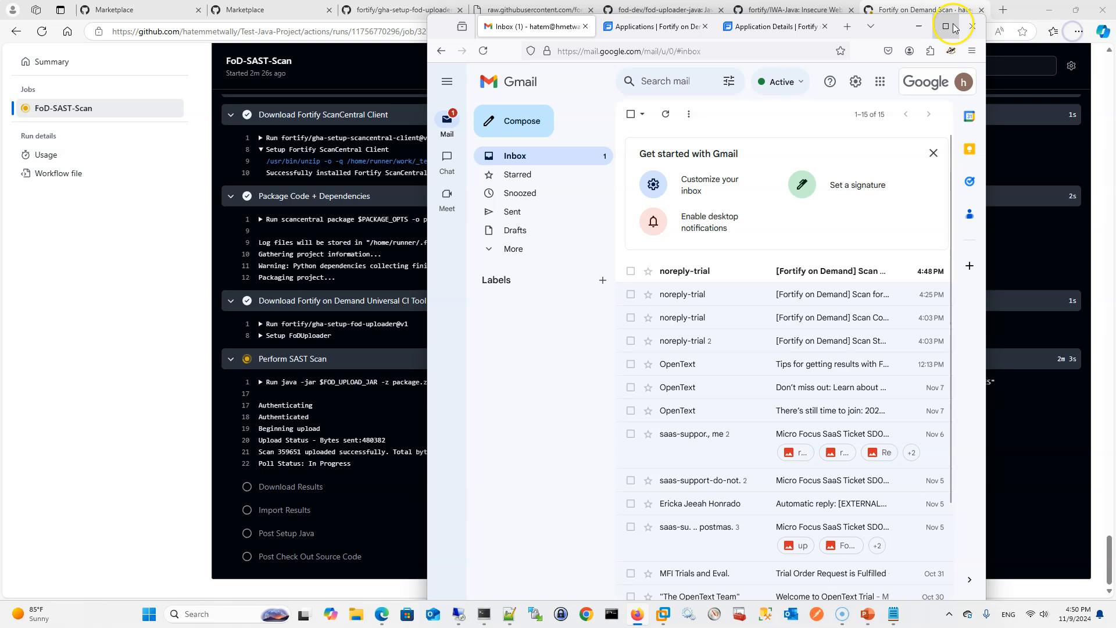
{"action": "left_click", "coordinate": [946, 26]}
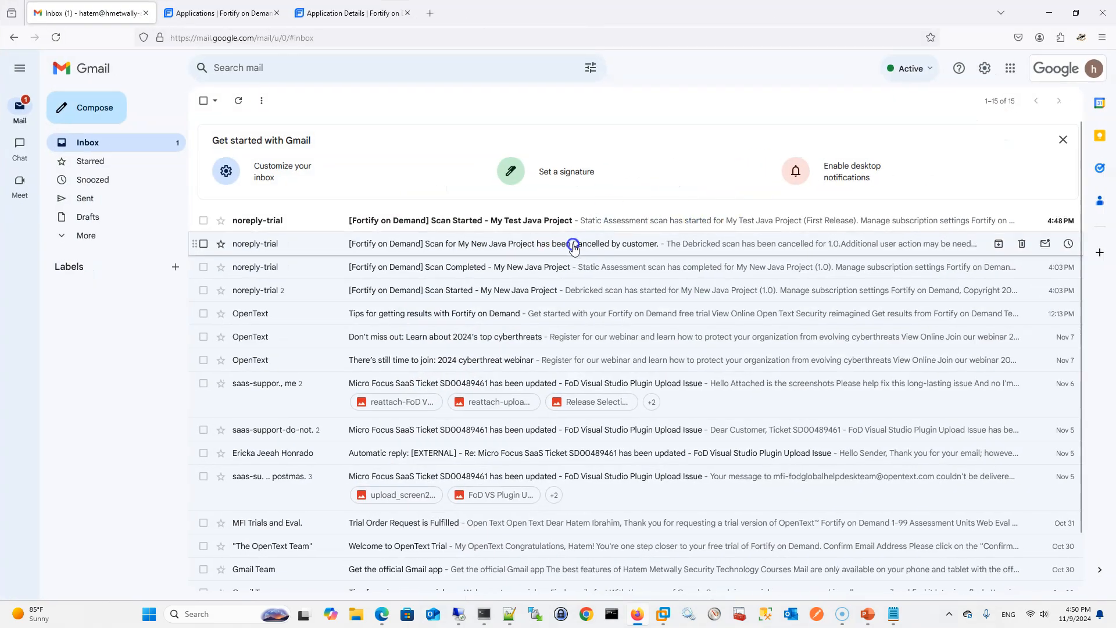
{"action": "left_click", "coordinate": [613, 225]}
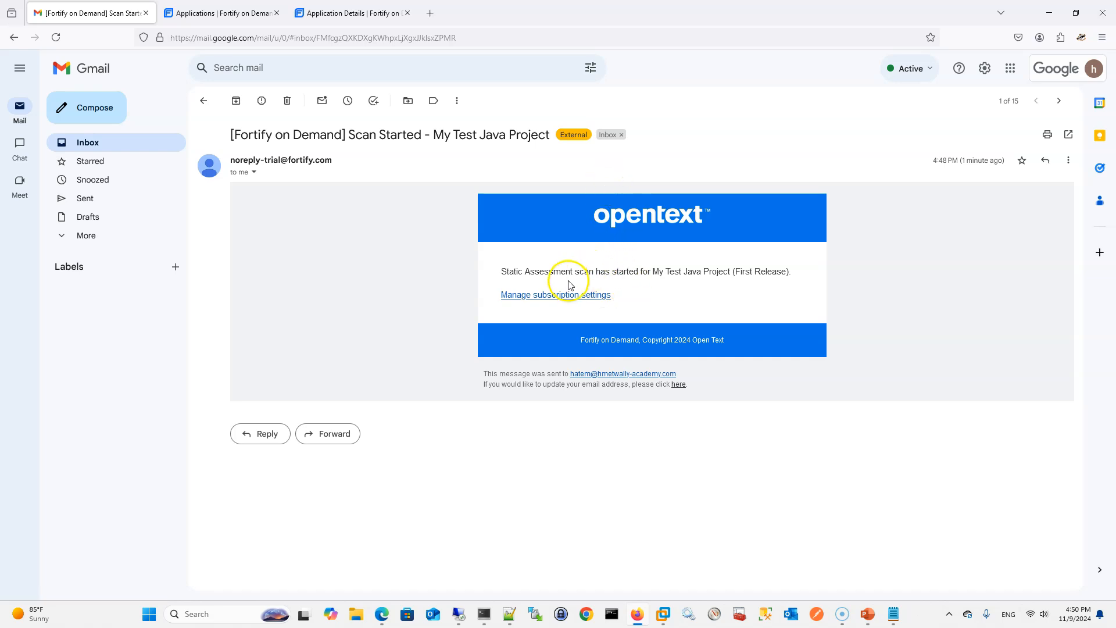
{"action": "key", "text": "super+Down"}
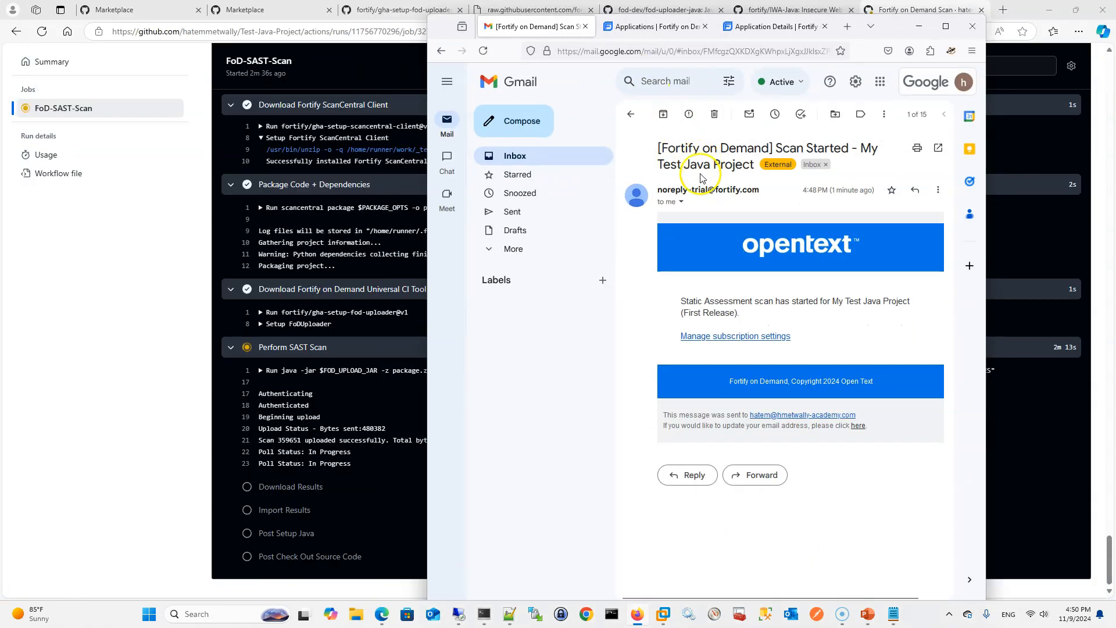
{"action": "left_click", "coordinate": [625, 116]}
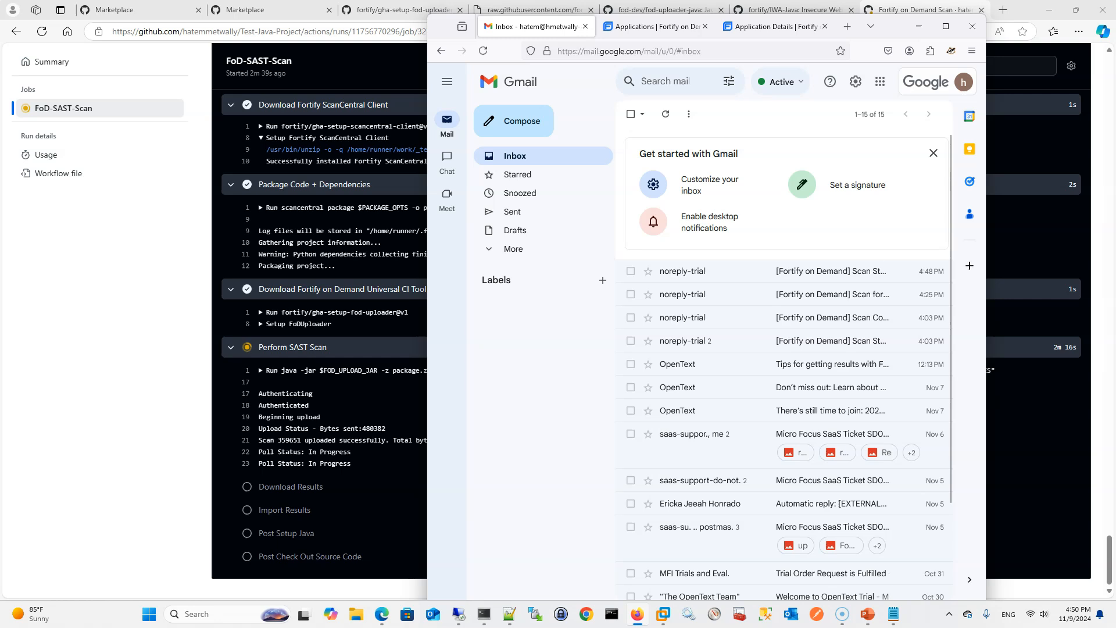
Read the Scan Completed email for My Test Java Project, compare it with the job log, and return to the inbox
{"action": "left_click_drag", "start_coordinate": [895, 26], "coordinate": [1055, 30]}
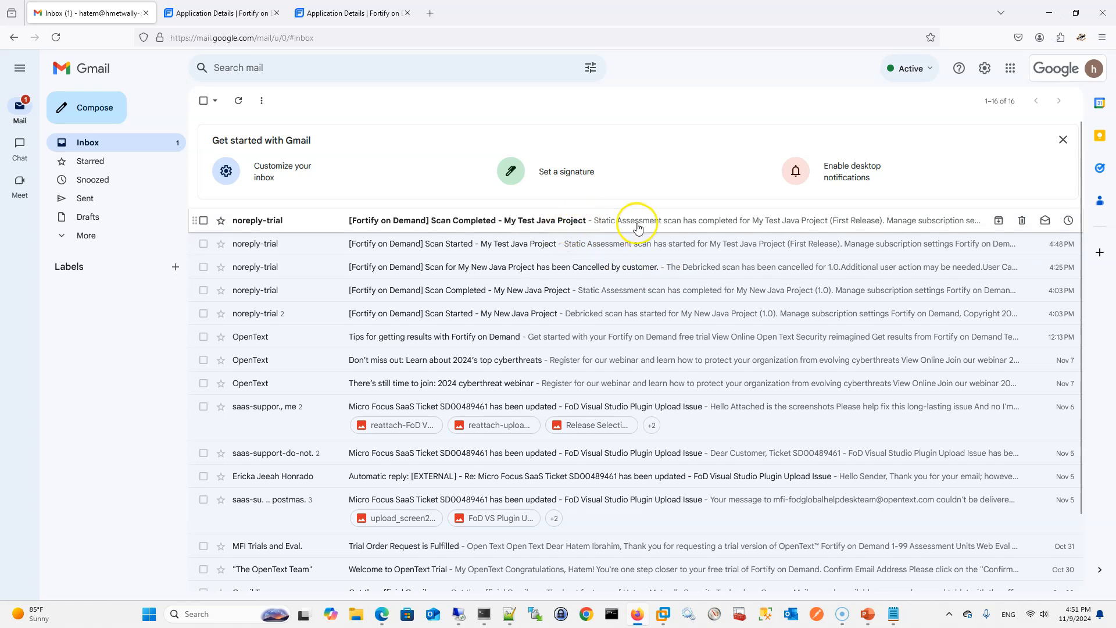
{"action": "left_click", "coordinate": [653, 226]}
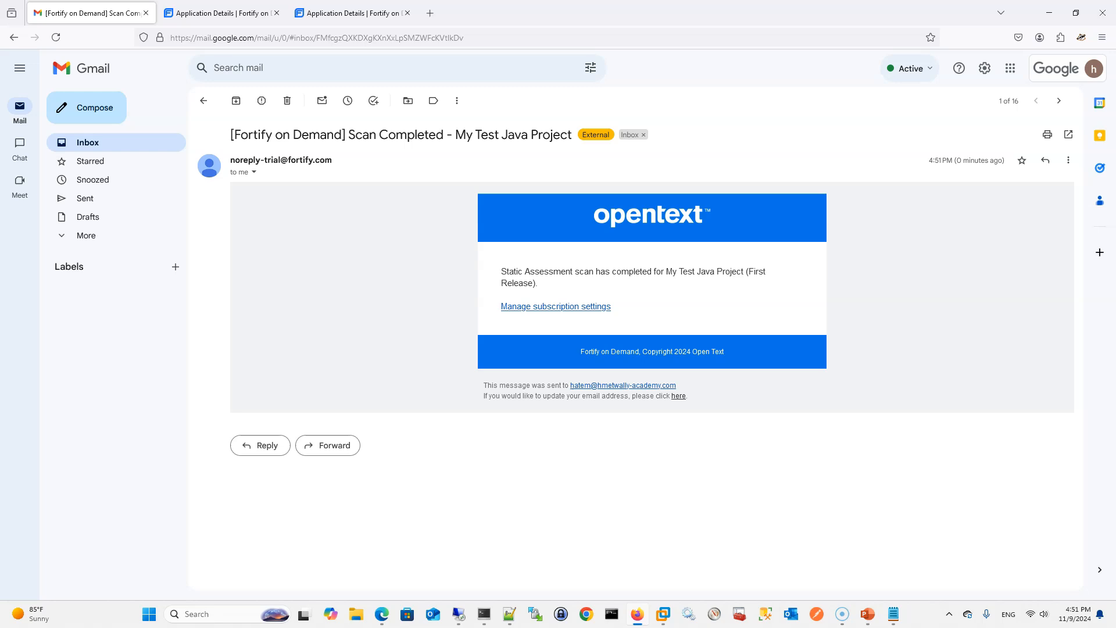
{"action": "double_click", "coordinate": [593, 12]}
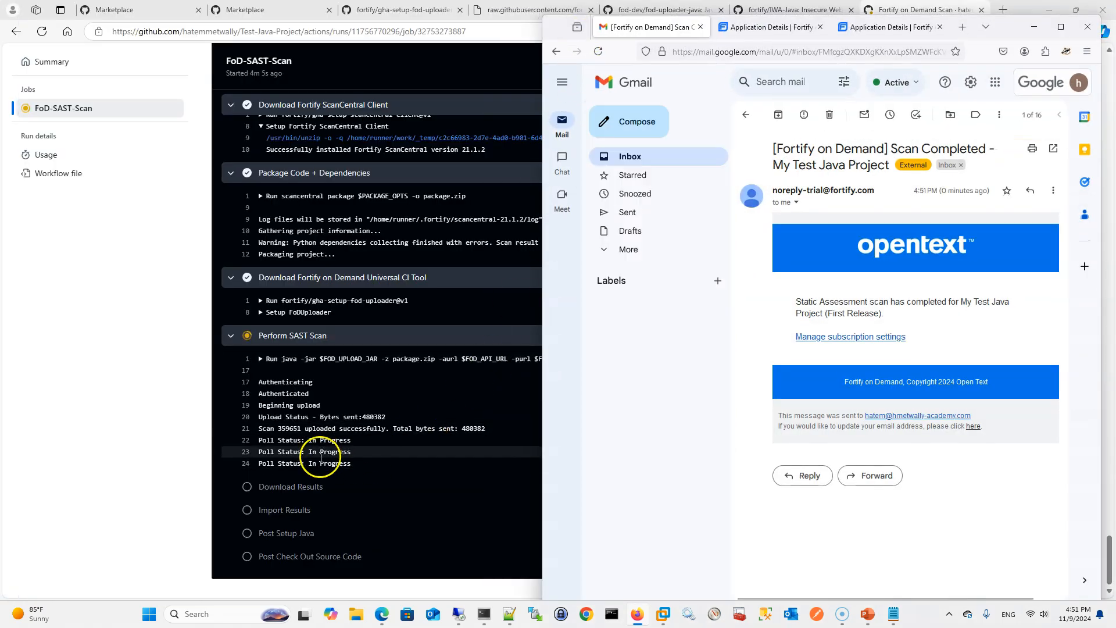
{"action": "left_click", "coordinate": [1061, 27]}
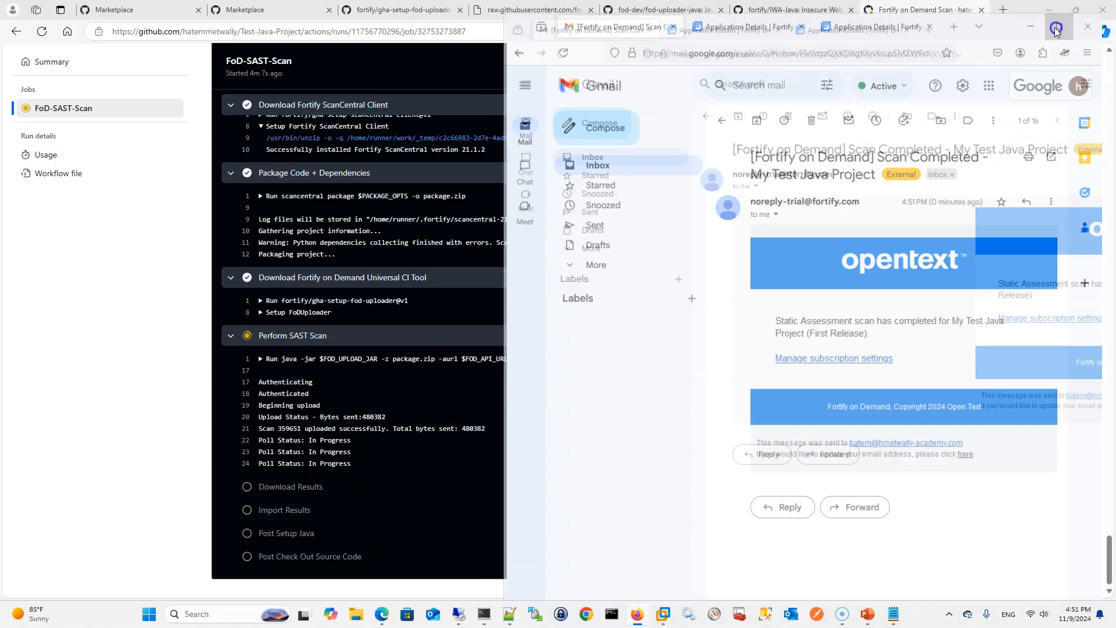
{"action": "left_click", "coordinate": [203, 103]}
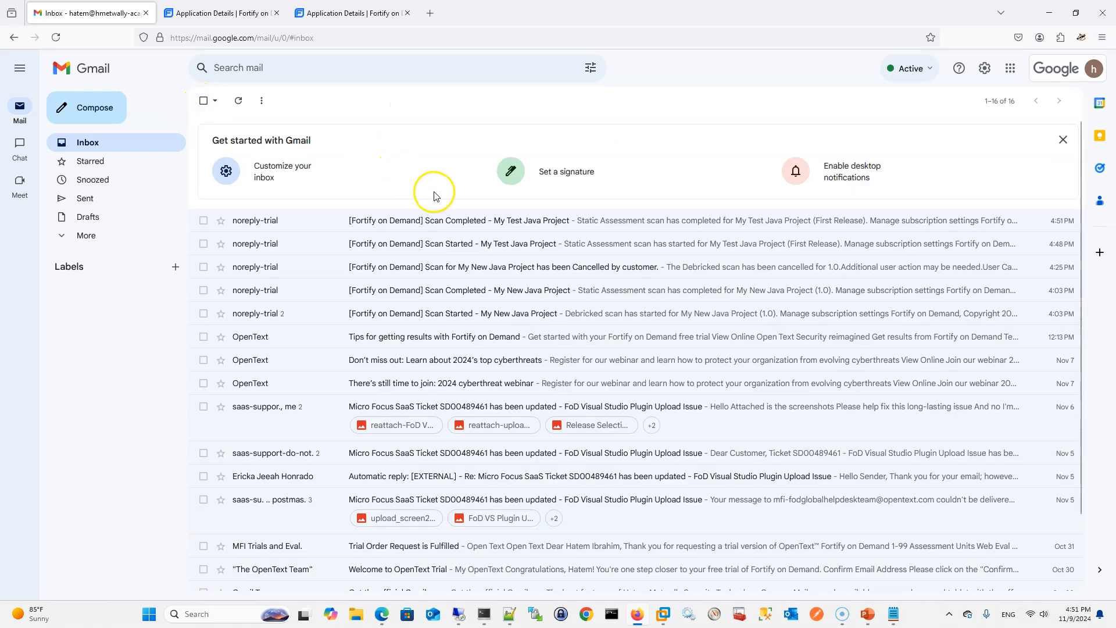
Switch back to My Test Java Project in Fortify on Demand and view its application scans
{"action": "left_click", "coordinate": [348, 12]}
{"action": "left_click", "coordinate": [1076, 12]}
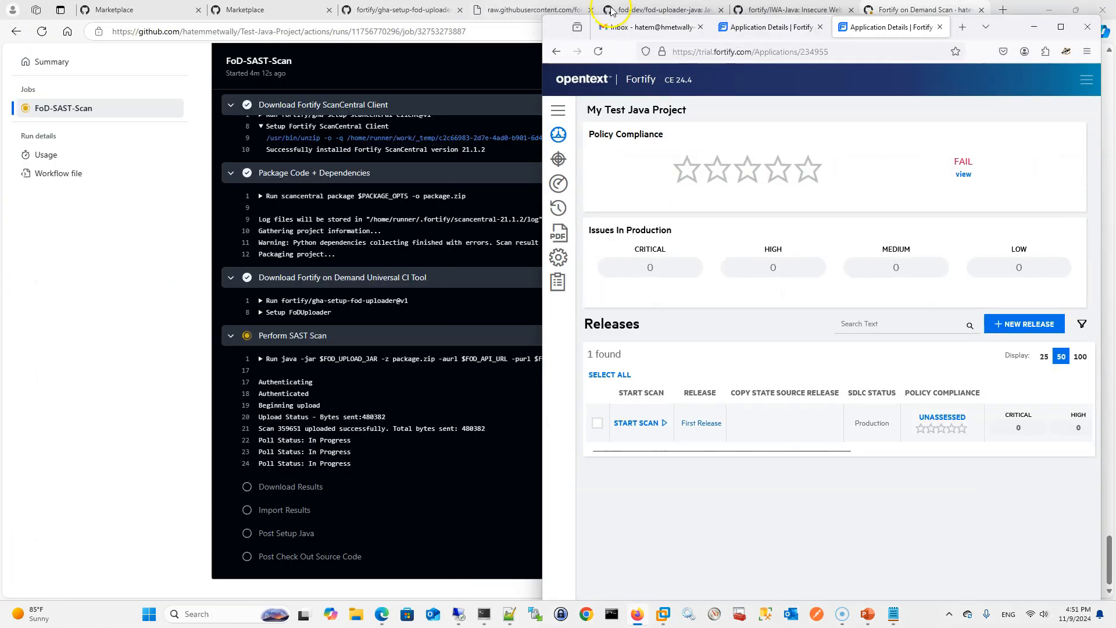
{"action": "left_click", "coordinate": [1053, 29]}
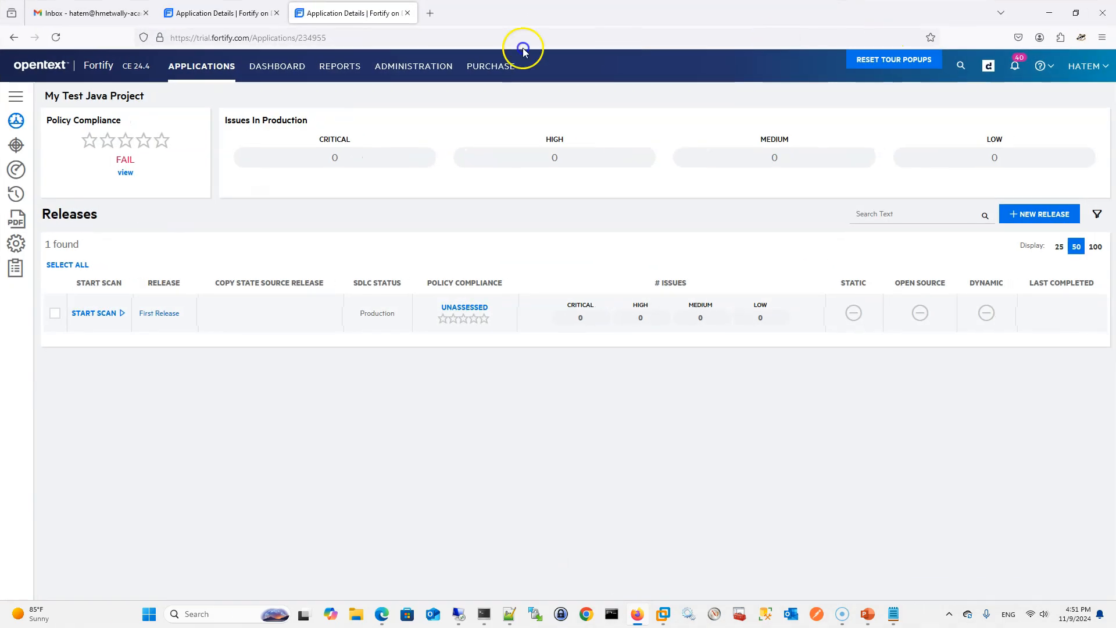
{"action": "left_click", "coordinate": [24, 101]}
{"action": "left_click", "coordinate": [45, 176]}
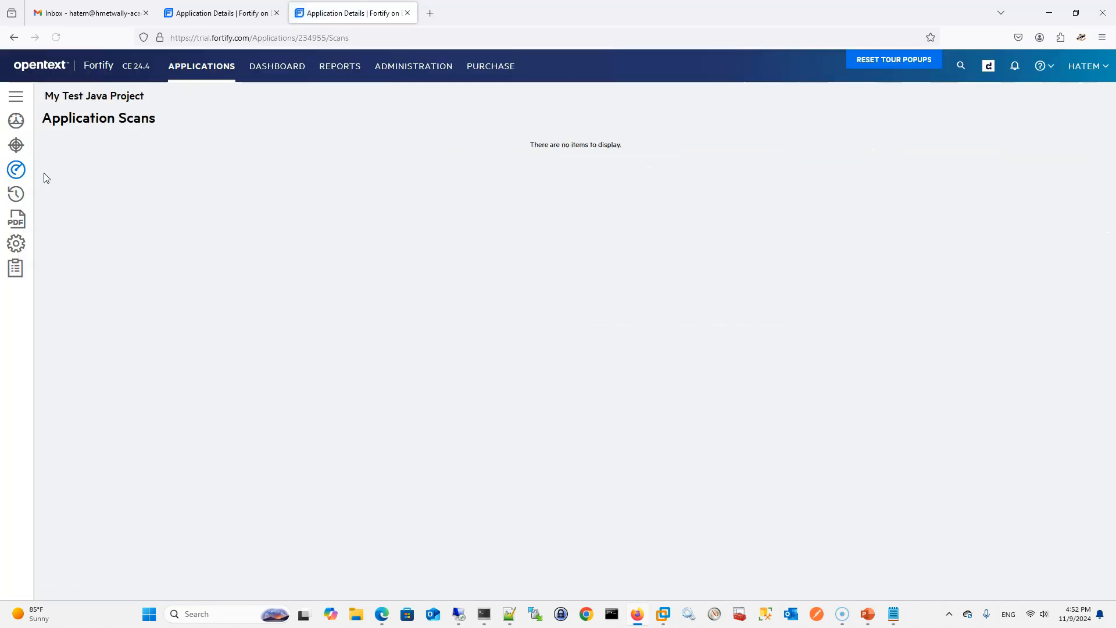
Open the project's event log and examine the entitlement consumption, scan start and scan completion entries
{"action": "left_click", "coordinate": [15, 193]}
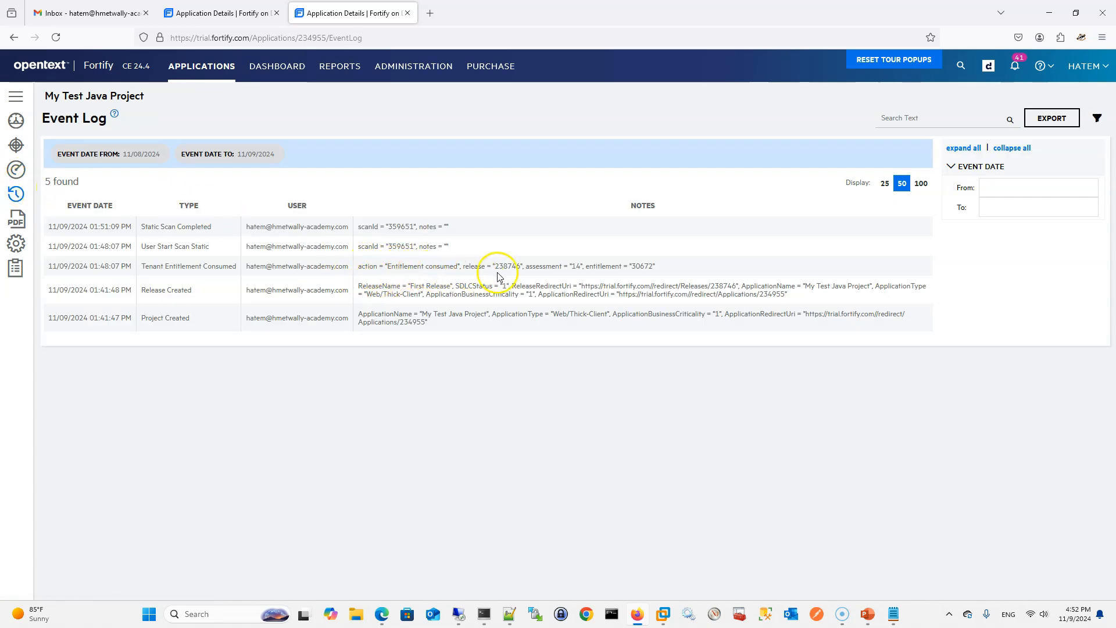
{"action": "left_click_drag", "start_coordinate": [397, 267], "coordinate": [628, 267]}
{"action": "left_click", "coordinate": [292, 246]}
{"action": "left_click_drag", "start_coordinate": [181, 227], "coordinate": [206, 234]}
Recheck the project's application scans and its overview for the static scan status of First Release
{"action": "left_click", "coordinate": [16, 95]}
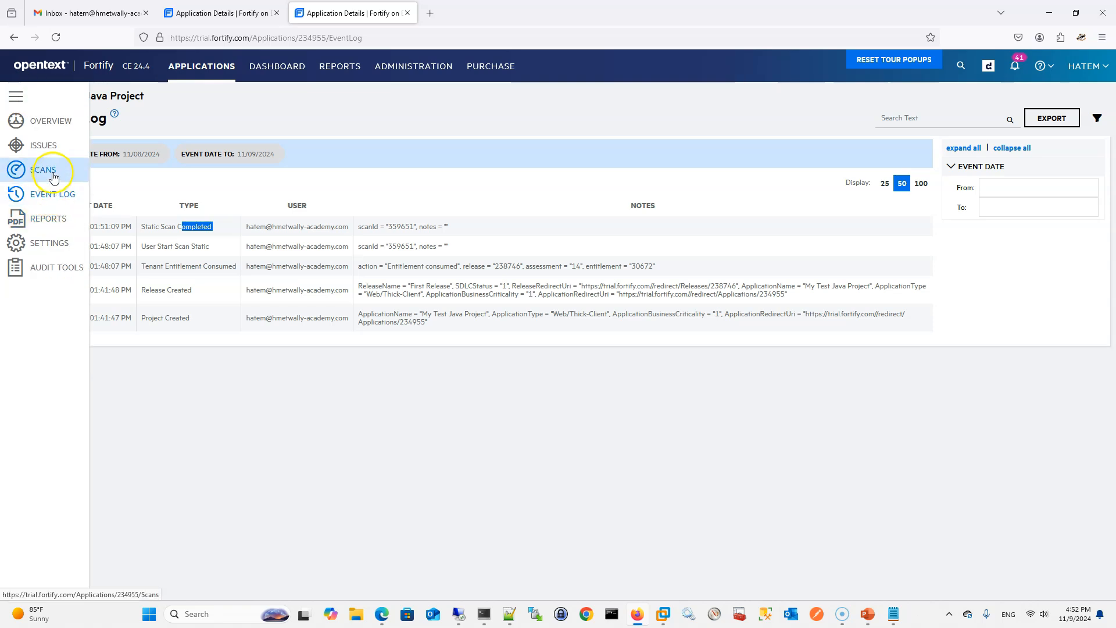
{"action": "left_click", "coordinate": [53, 176]}
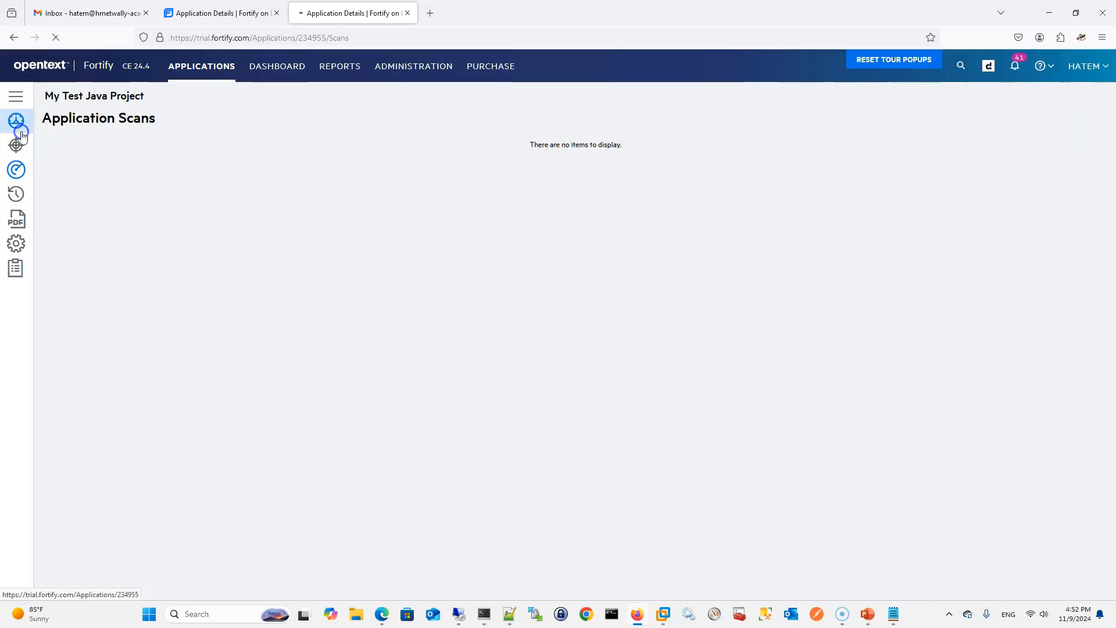
{"action": "left_click", "coordinate": [26, 129]}
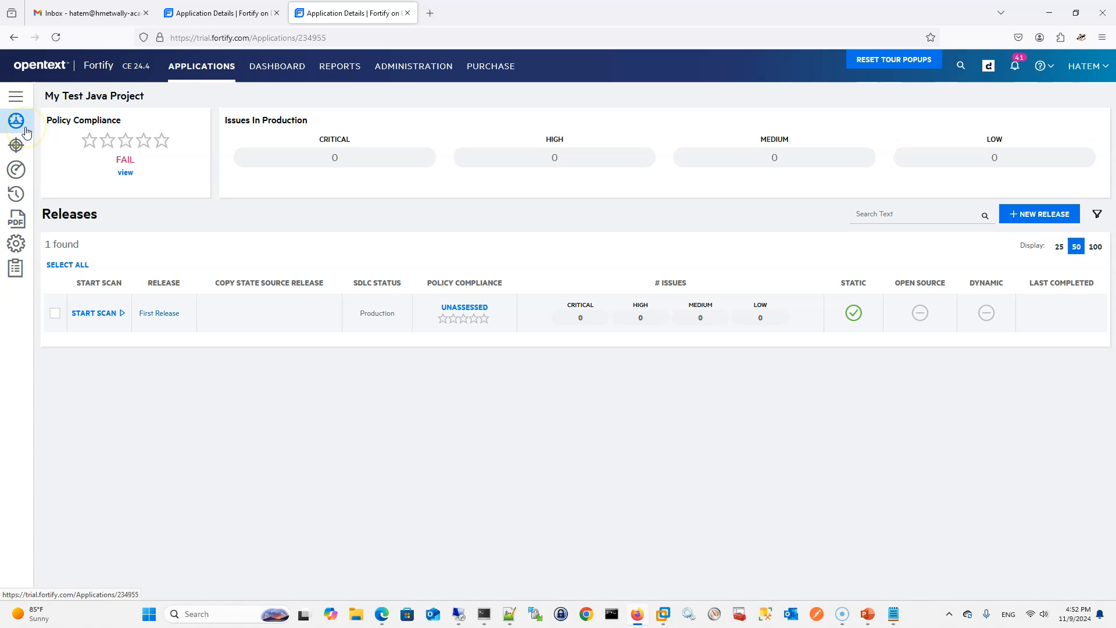
{"action": "left_click", "coordinate": [16, 96]}
{"action": "left_click", "coordinate": [60, 204]}
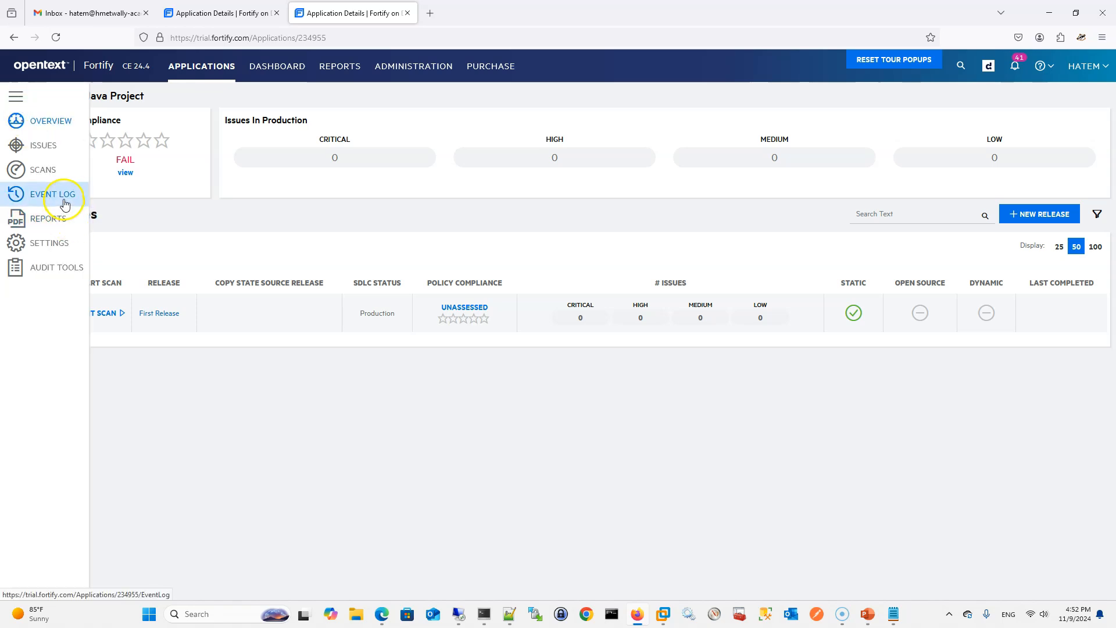
{"action": "left_click", "coordinate": [43, 144]}
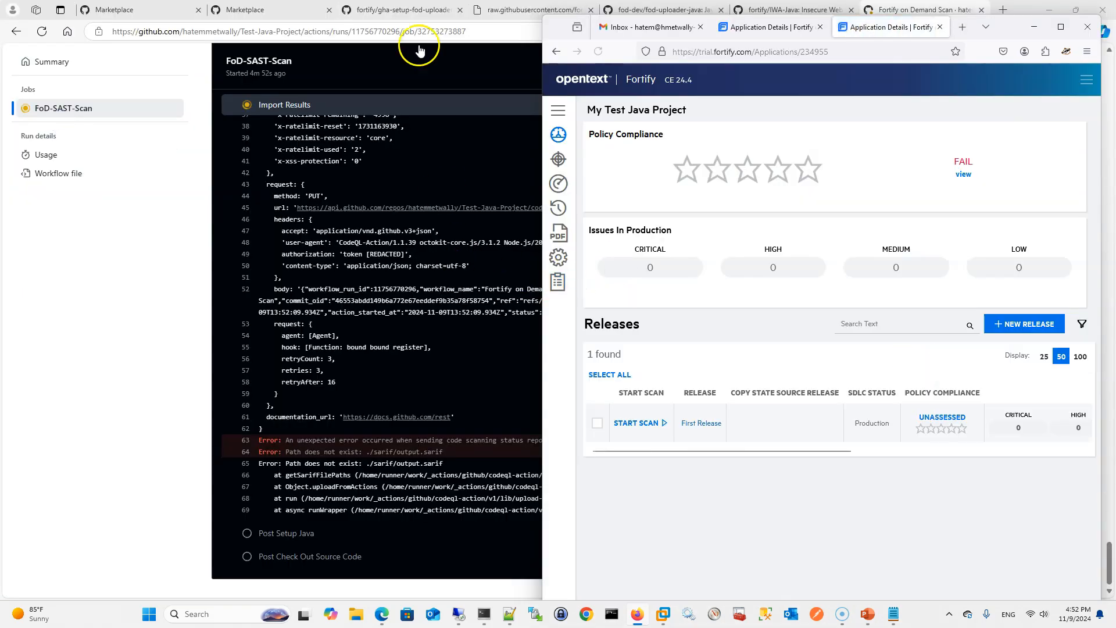
Return to the GitHub FoD-SAST-Scan job and examine the Perform SAST Scan, Download Results and Import Results logs
{"action": "left_click", "coordinate": [440, 348]}
{"action": "scroll", "coordinate": [439, 349], "scroll_direction": "up", "scroll_amount": 10}
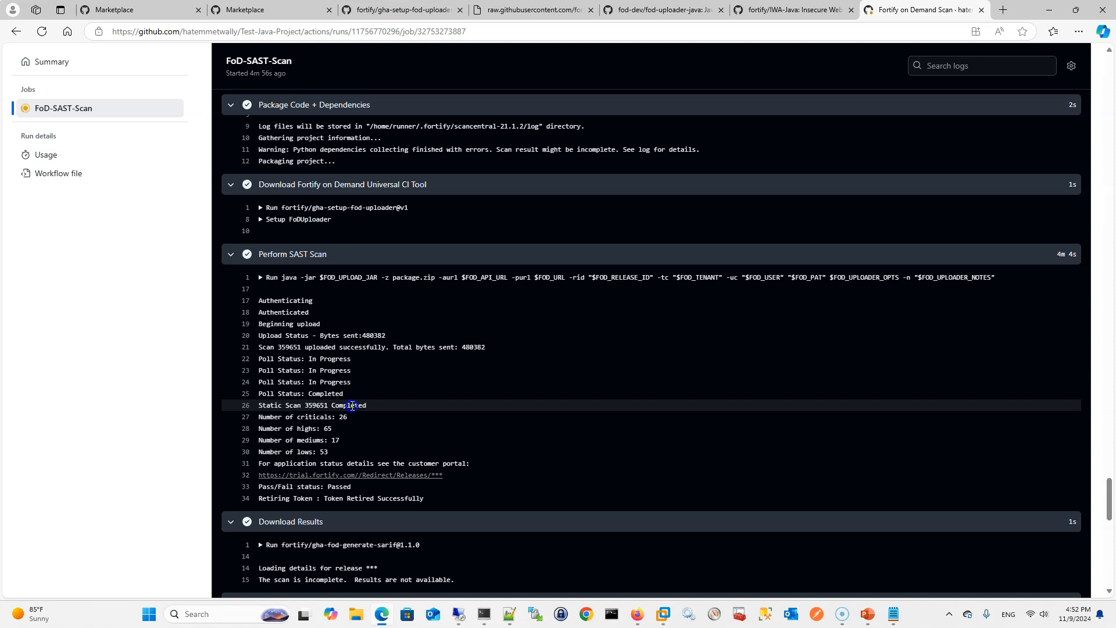
{"action": "scroll", "coordinate": [334, 387], "scroll_direction": "down", "scroll_amount": 1}
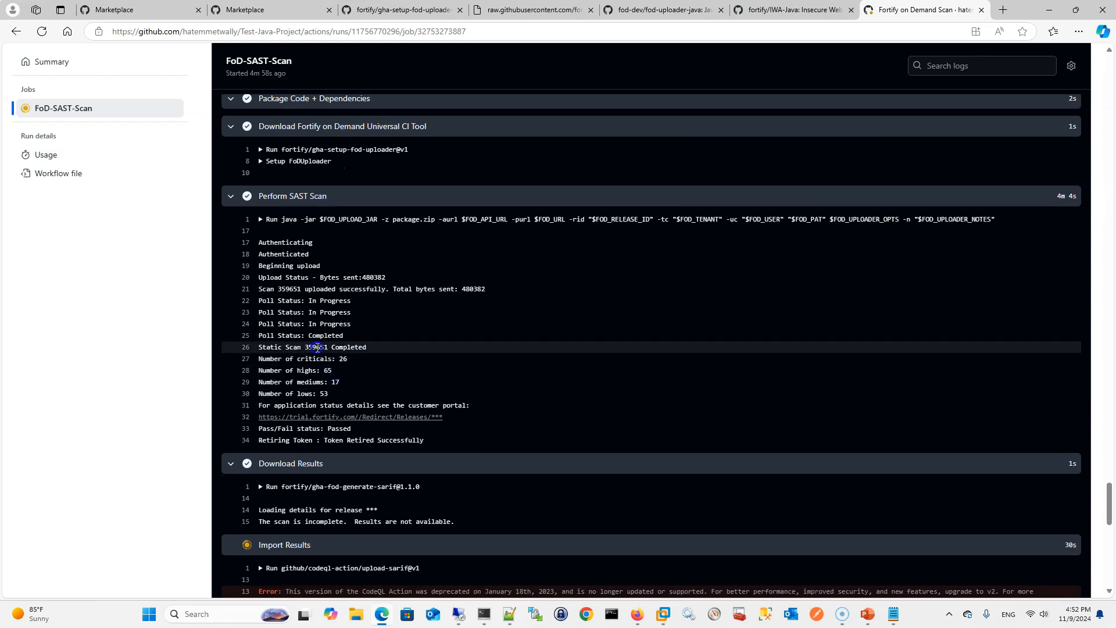
{"action": "scroll", "coordinate": [322, 353], "scroll_direction": "down", "scroll_amount": 1}
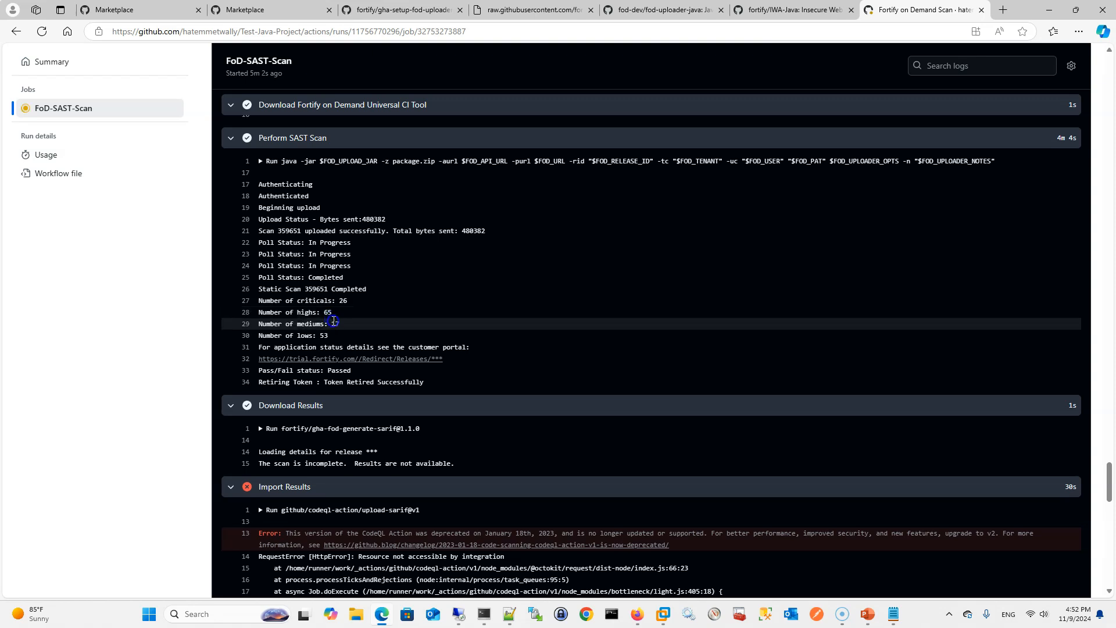
{"action": "scroll", "coordinate": [324, 289], "scroll_direction": "down", "scroll_amount": 1}
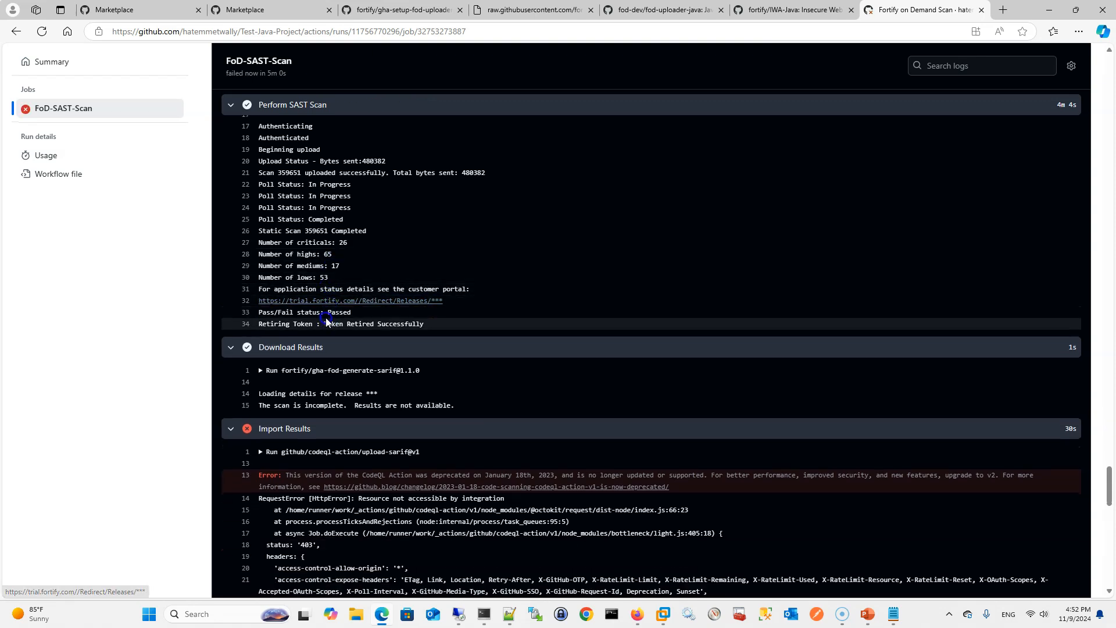
{"action": "scroll", "coordinate": [353, 325], "scroll_direction": "down", "scroll_amount": 1}
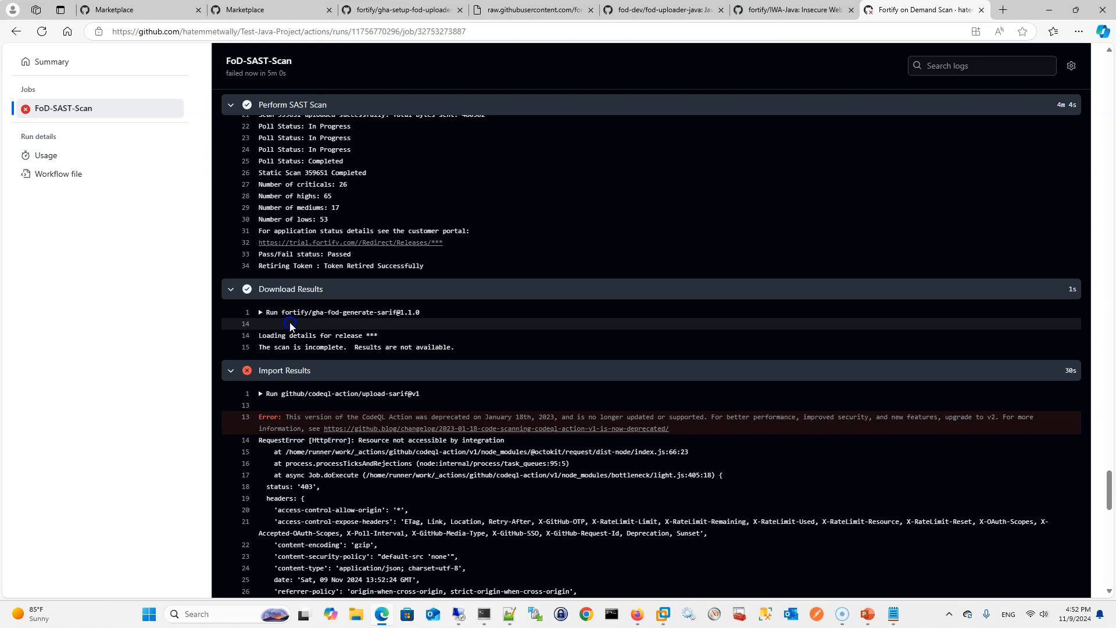
{"action": "scroll", "coordinate": [290, 322], "scroll_direction": "down", "scroll_amount": 1}
{"action": "scroll", "coordinate": [326, 299], "scroll_direction": "down", "scroll_amount": 1}
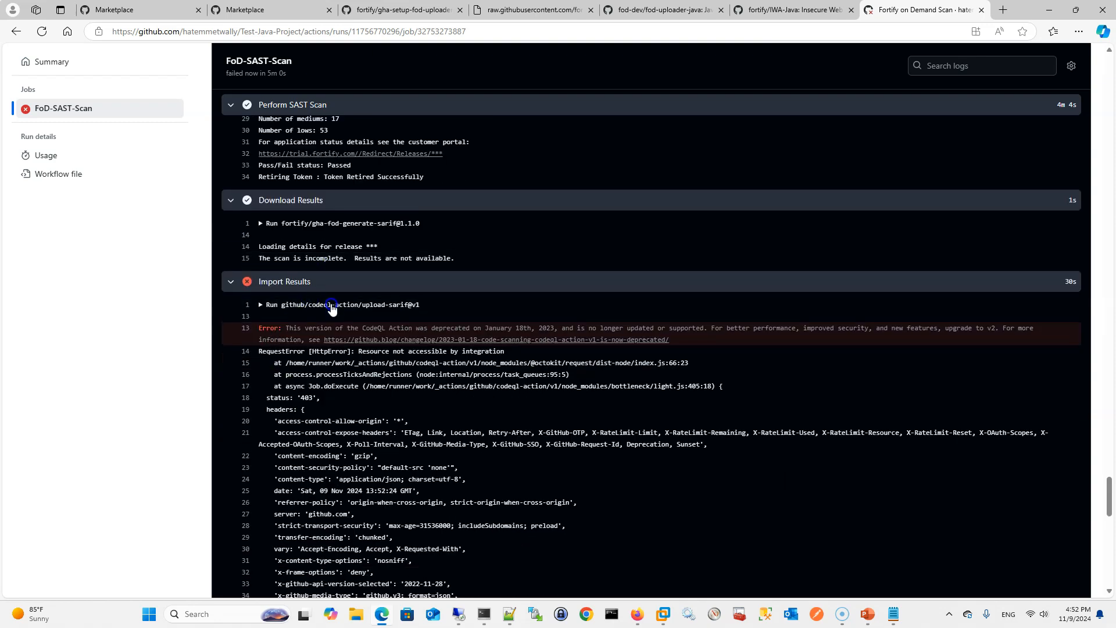
{"action": "scroll", "coordinate": [331, 308], "scroll_direction": "down", "scroll_amount": 1}
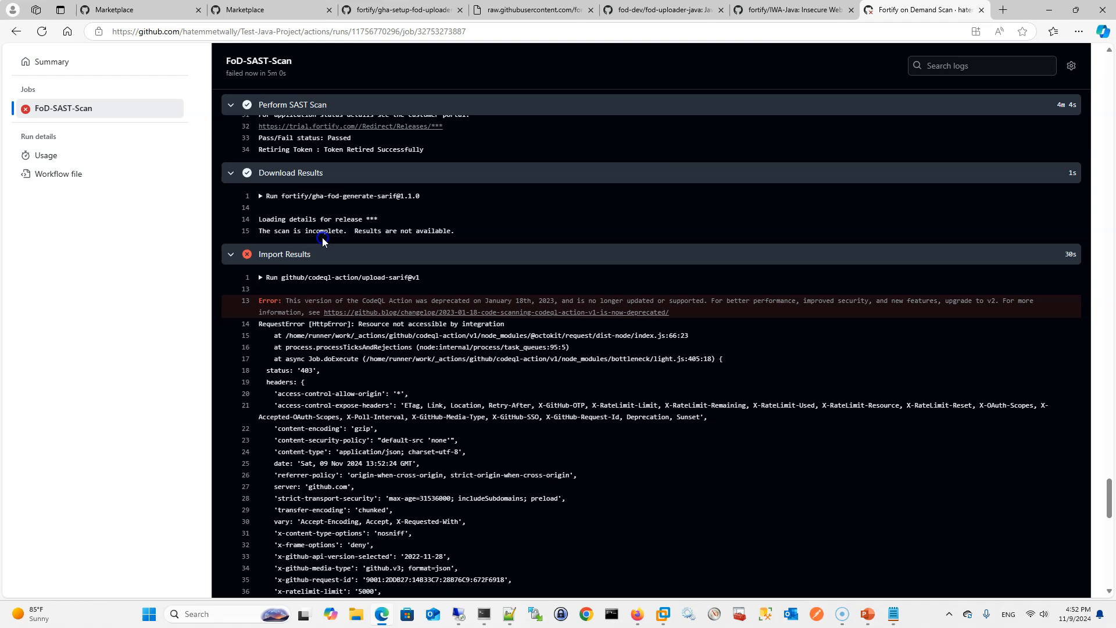
{"action": "scroll", "coordinate": [320, 260], "scroll_direction": "down", "scroll_amount": 1}
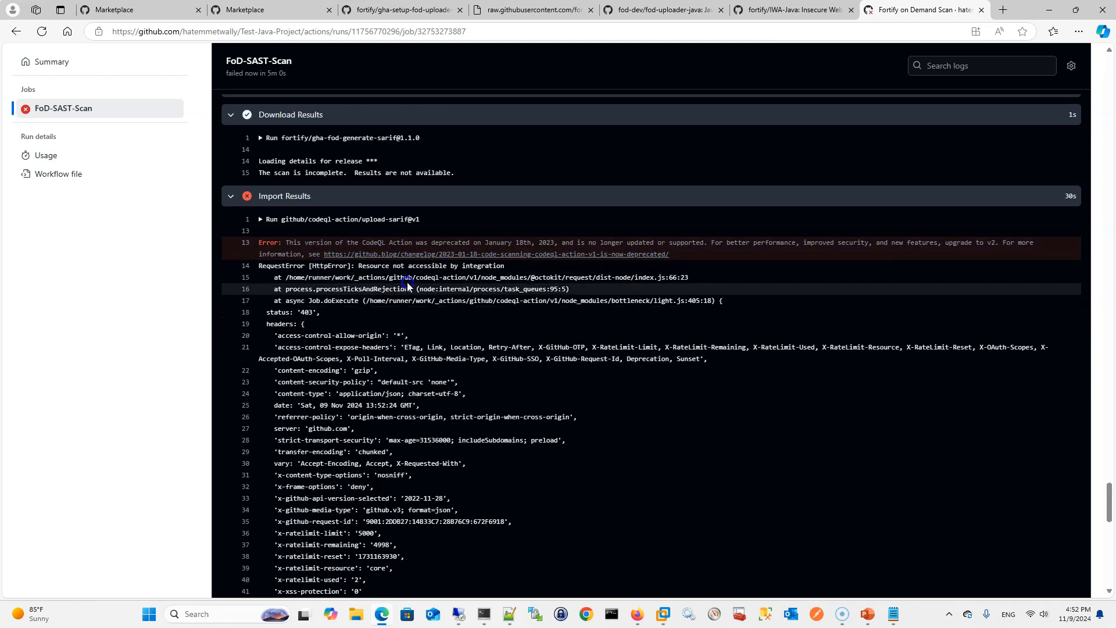
{"action": "scroll", "coordinate": [381, 284], "scroll_direction": "down", "scroll_amount": 1}
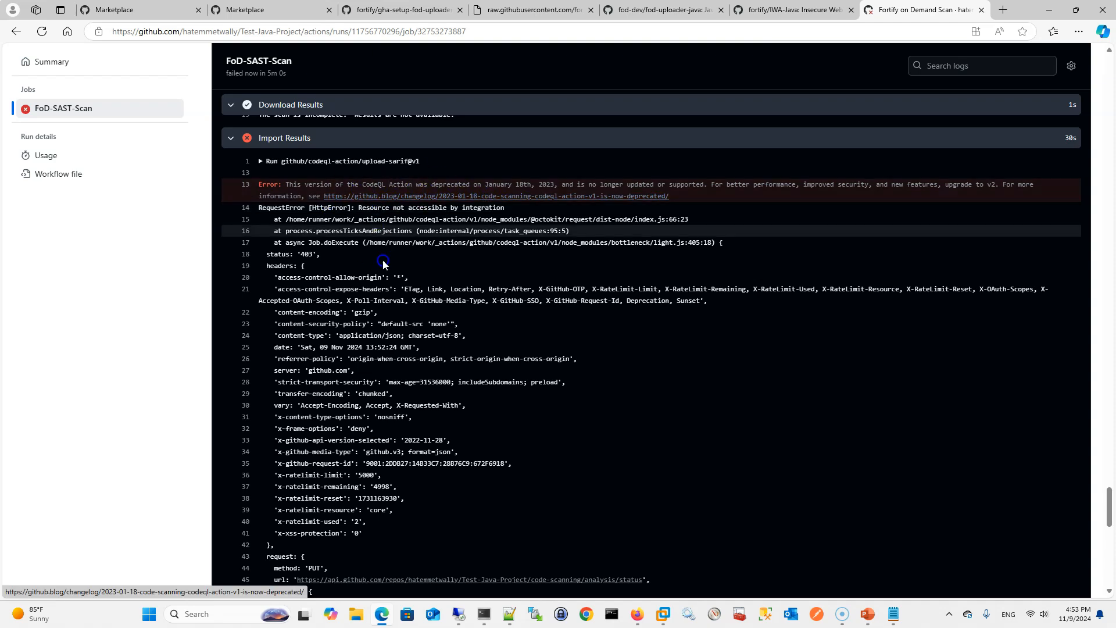
Examine the rest of the Import Results log and the post-job cleanup entries, and switch back to the Fortify on Demand portal
{"action": "scroll", "coordinate": [375, 313], "scroll_direction": "down", "scroll_amount": 6}
{"action": "scroll", "coordinate": [374, 312], "scroll_direction": "down", "scroll_amount": 14}
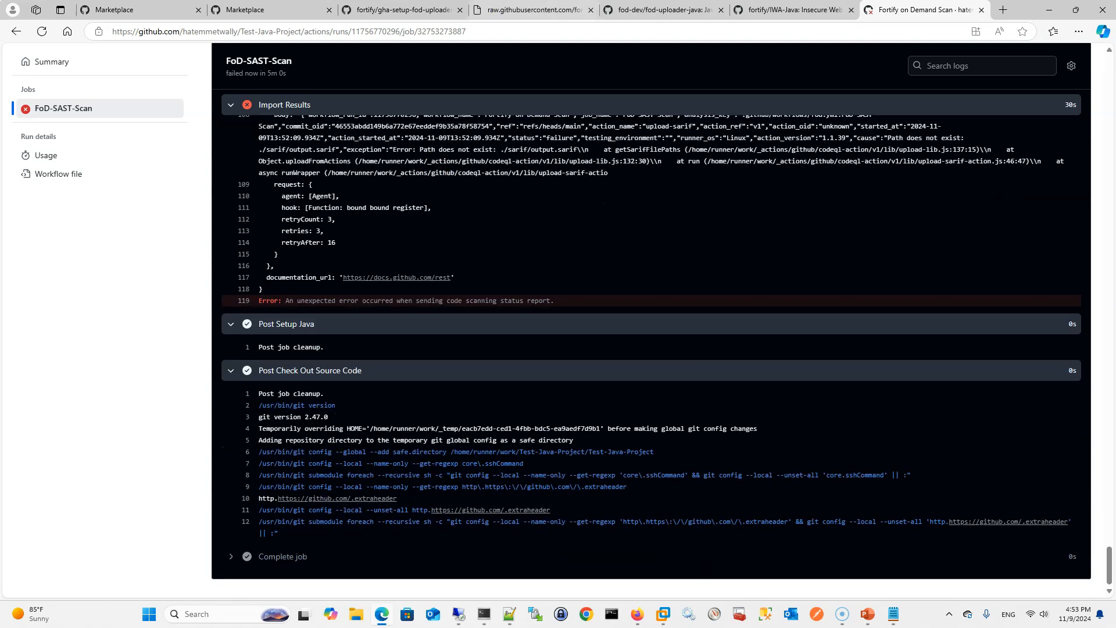
{"action": "left_click", "coordinate": [1046, 9]}
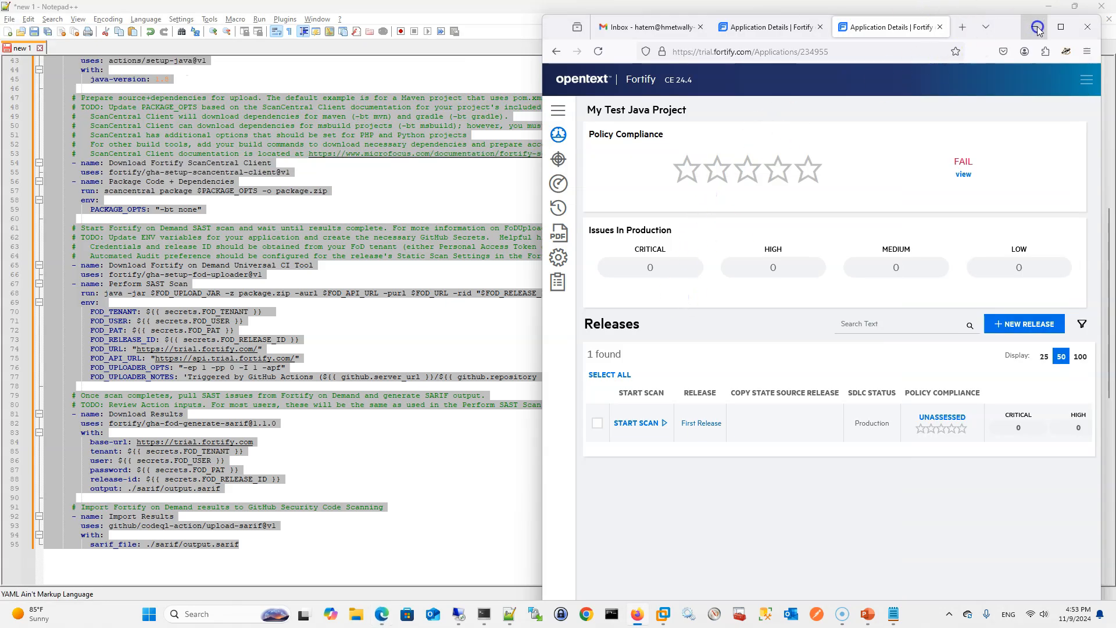
{"action": "left_click", "coordinate": [1060, 27]}
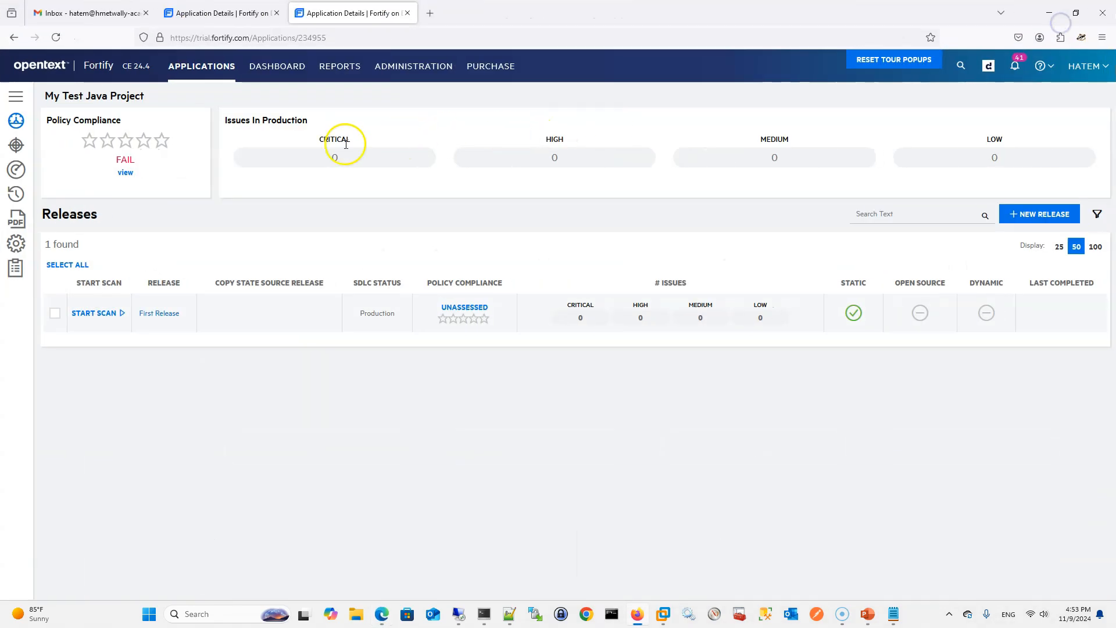
{"action": "left_click", "coordinate": [178, 67]}
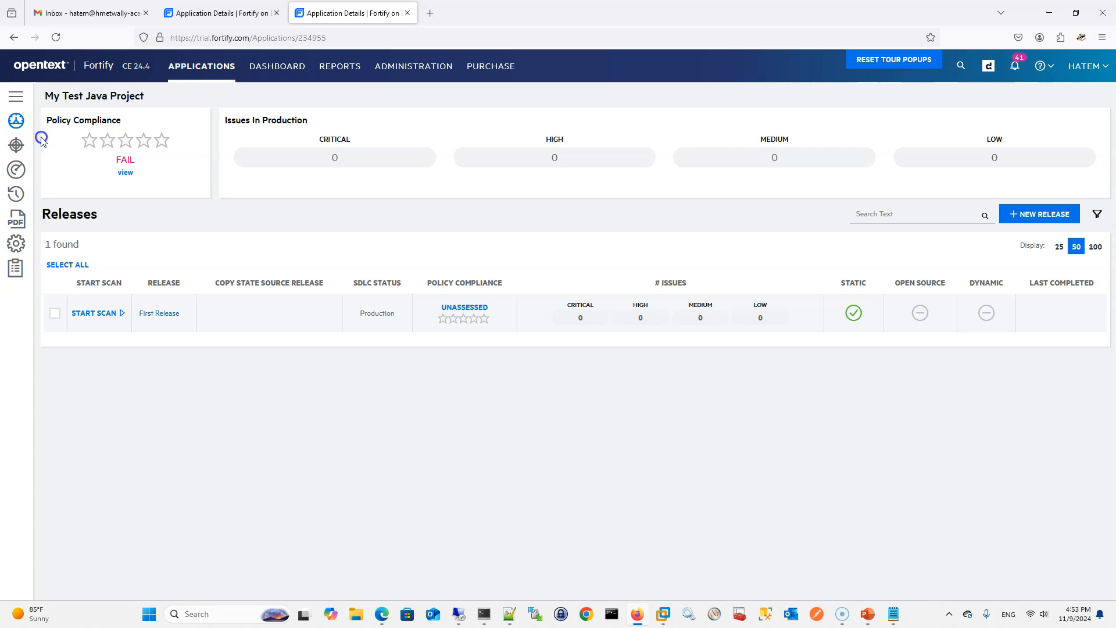
Check the application scans, application issues and event log of My Test Java Project
{"action": "left_click", "coordinate": [16, 96]}
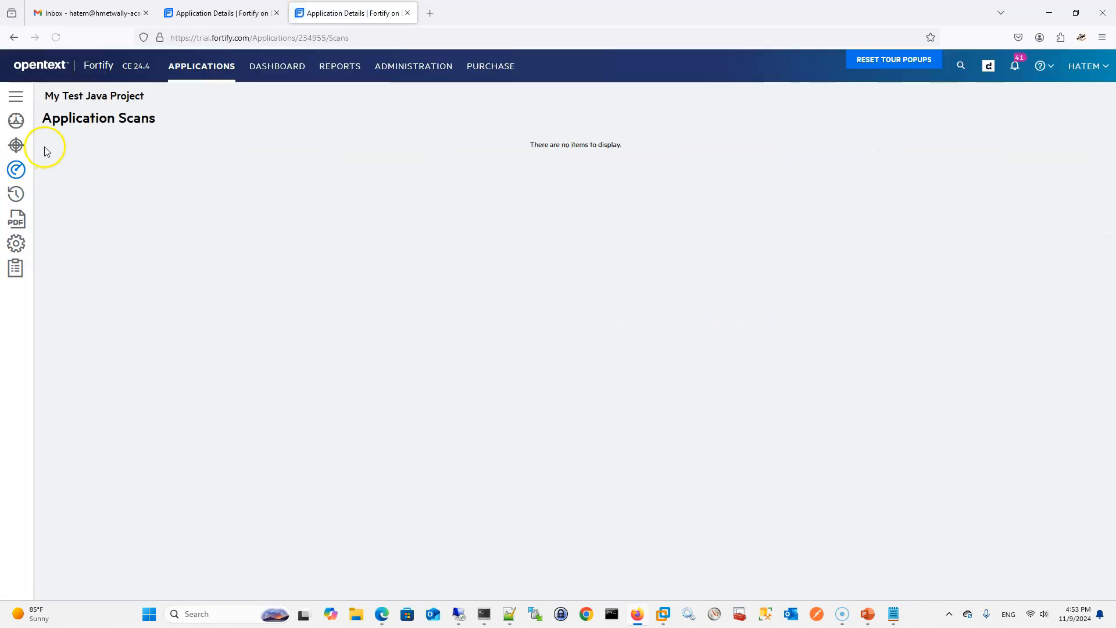
{"action": "left_click", "coordinate": [15, 97]}
{"action": "left_click", "coordinate": [36, 147]}
{"action": "left_click", "coordinate": [15, 97]}
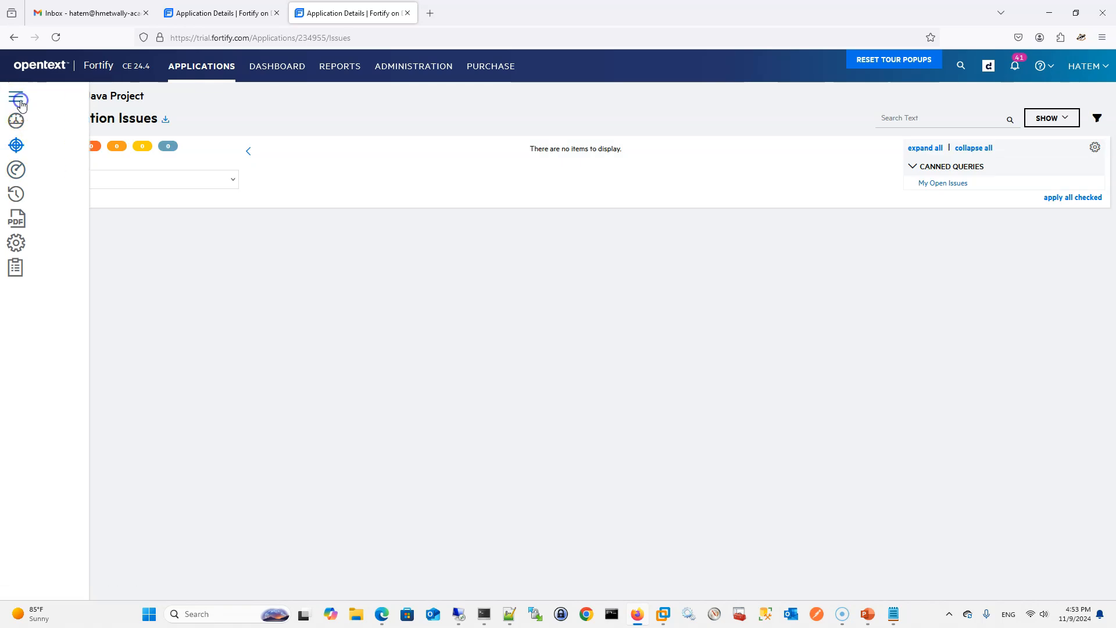
{"action": "left_click", "coordinate": [63, 191]}
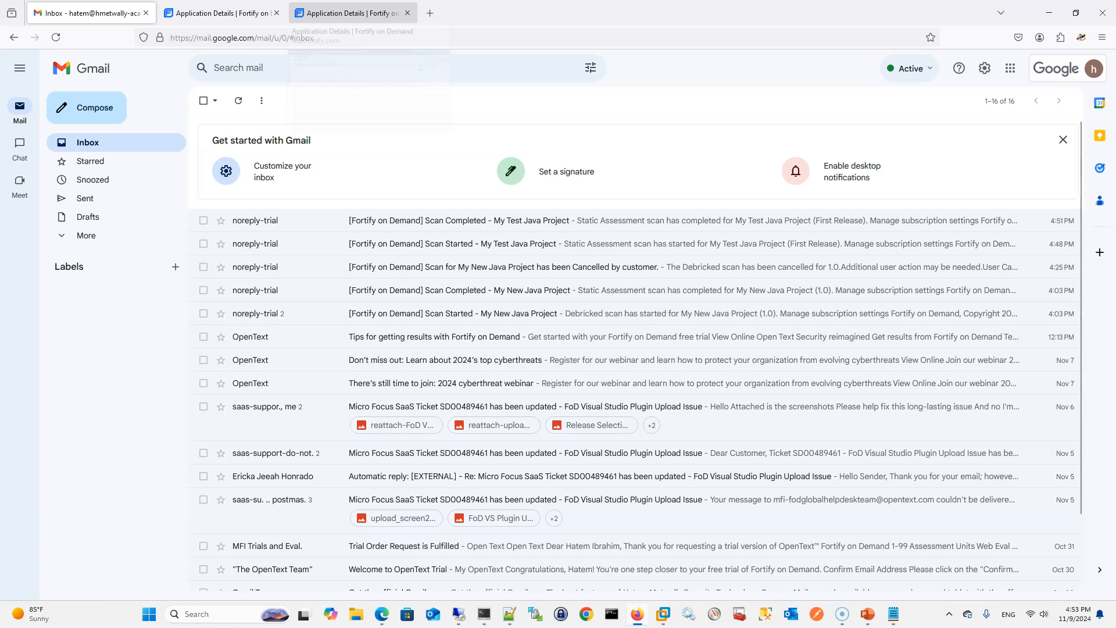
Return to the project's event log from the mail inbox, reload it, and recheck the application issues and overview
{"action": "left_click", "coordinate": [325, 13]}
{"action": "left_click", "coordinate": [62, 41]}
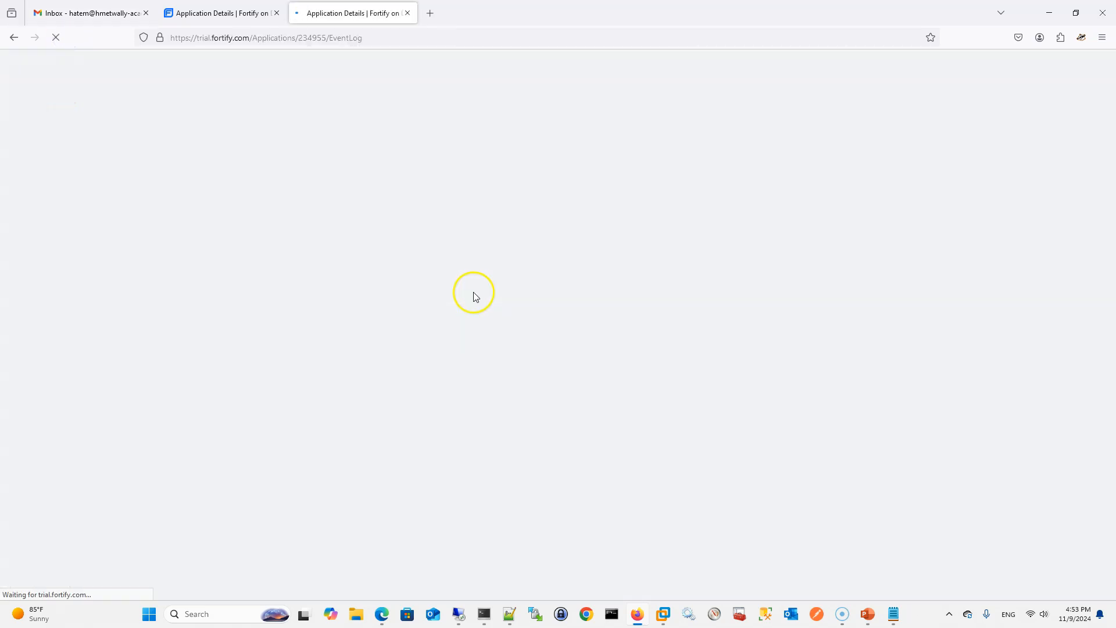
{"action": "mouse_move", "coordinate": [16, 125]}
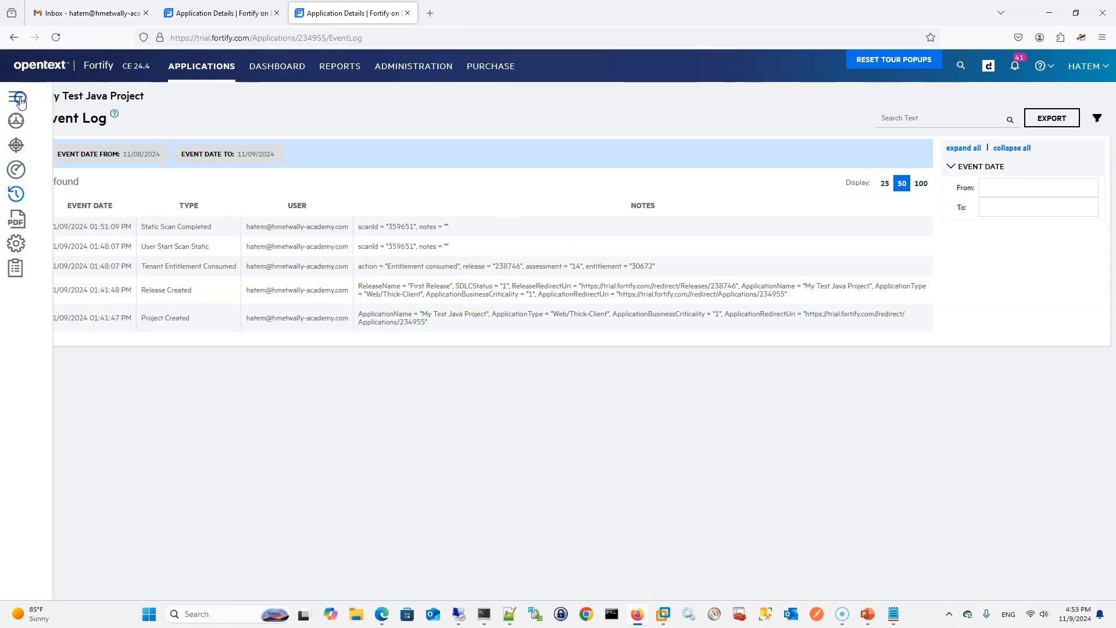
{"action": "left_click", "coordinate": [56, 143]}
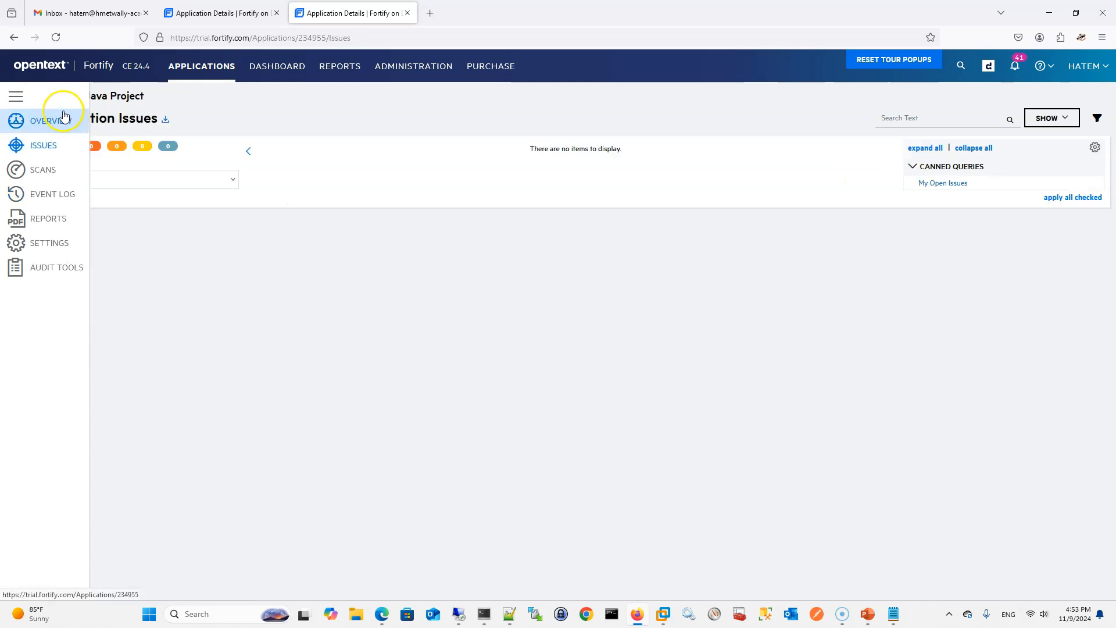
{"action": "left_click", "coordinate": [62, 118]}
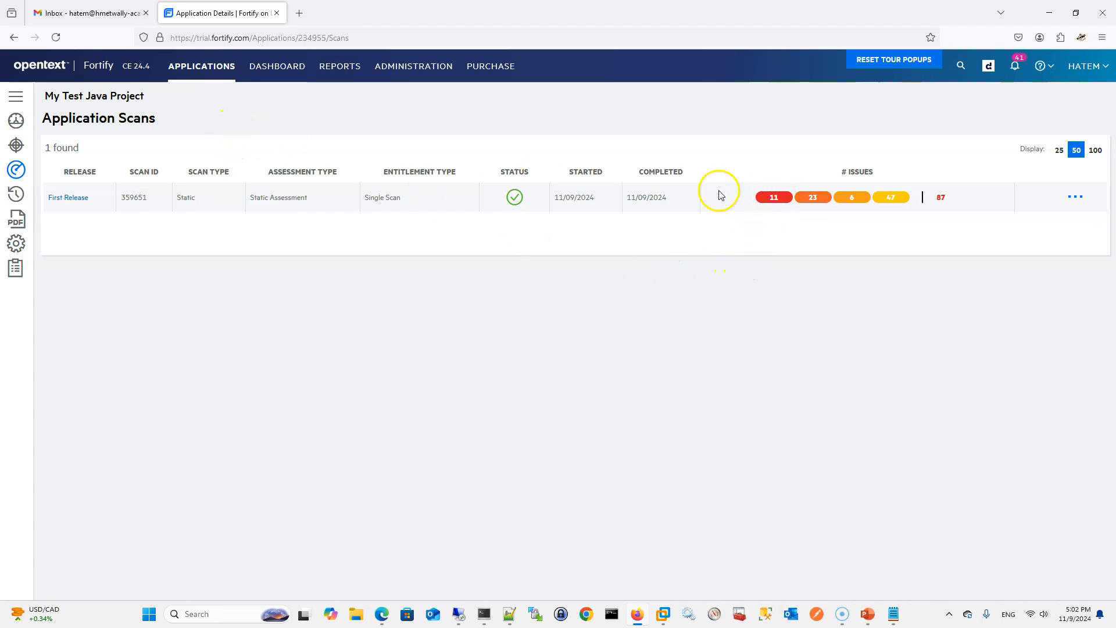
Open First Release from the project's application scans and view its release issues
{"action": "left_click", "coordinate": [68, 198]}
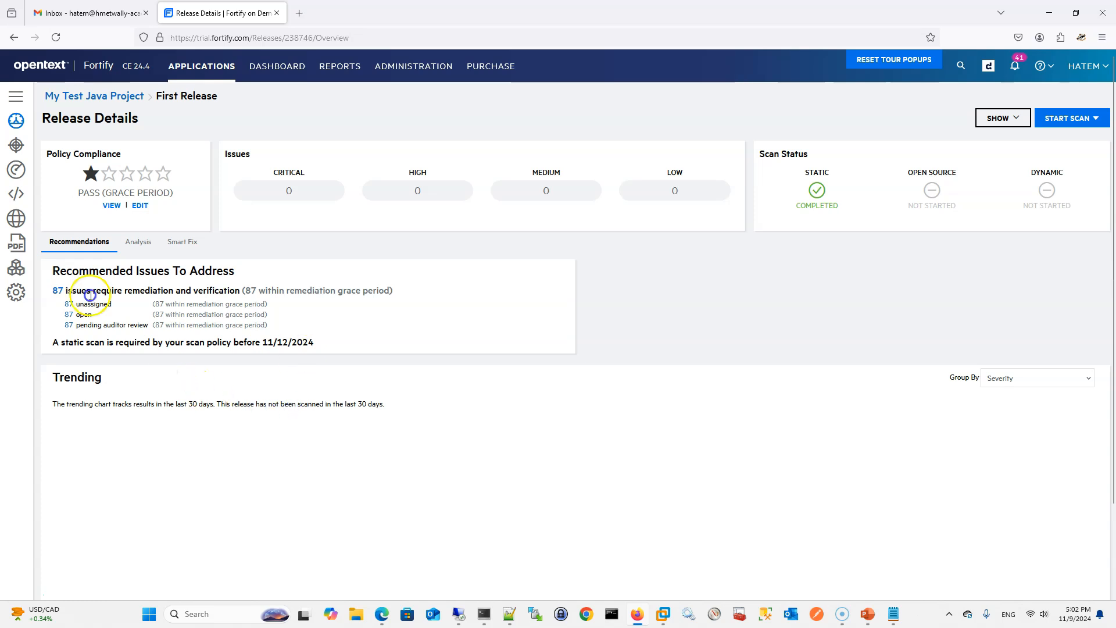
{"action": "mouse_move", "coordinate": [28, 123]}
{"action": "left_click", "coordinate": [53, 150]}
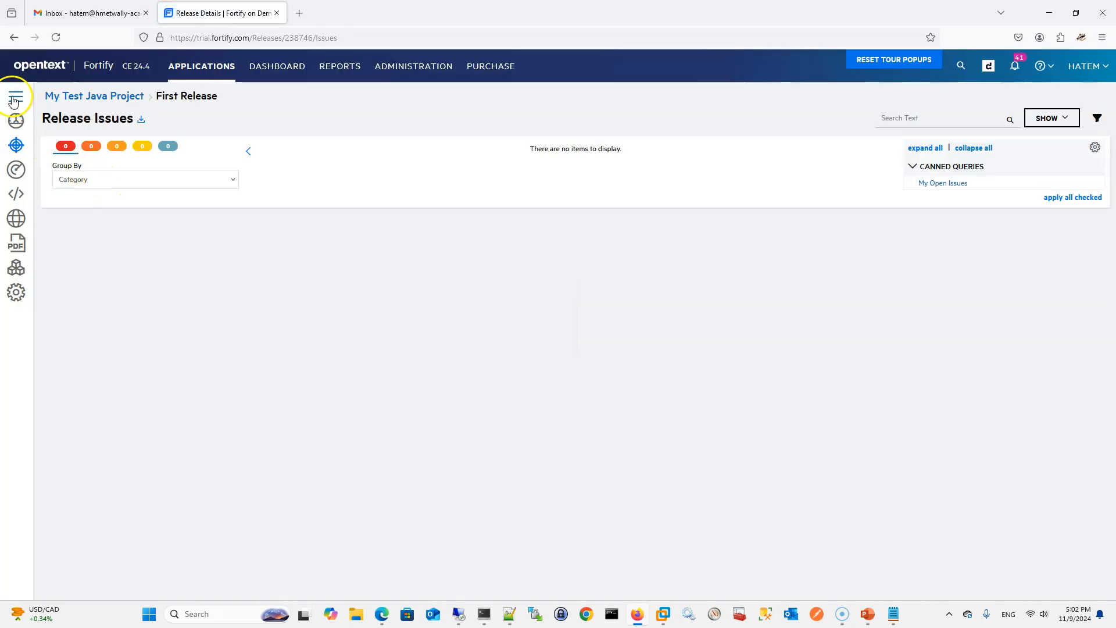
{"action": "mouse_move", "coordinate": [50, 167]}
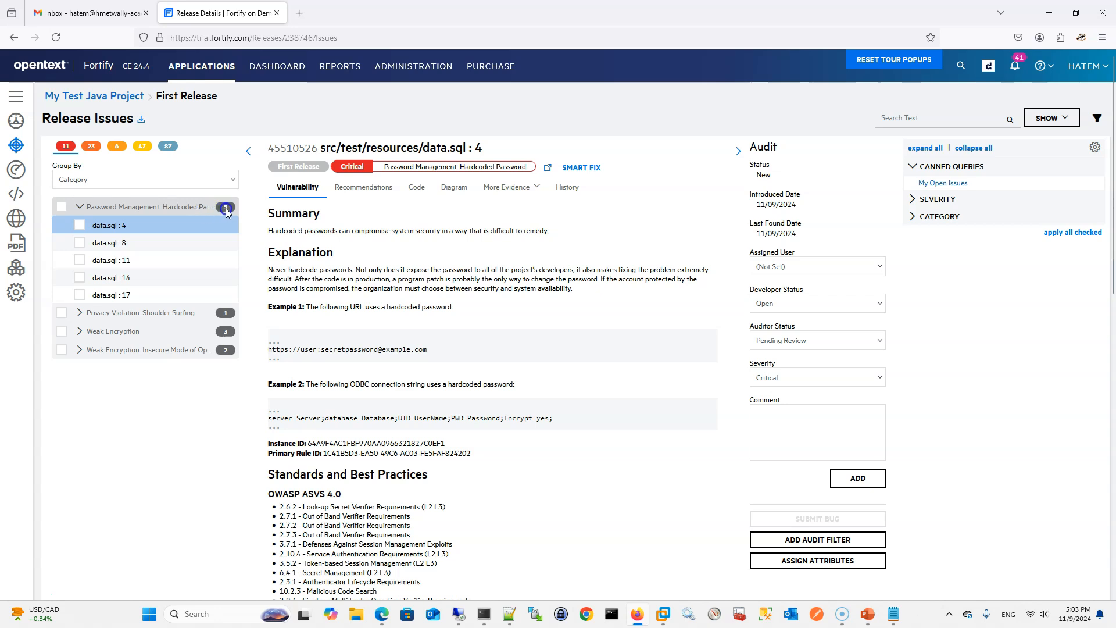
Browse the critical hardcoded password findings in data.sql at lines 4, 8 and 14
{"action": "left_click", "coordinate": [124, 239]}
{"action": "left_click", "coordinate": [114, 226]}
{"action": "left_click", "coordinate": [115, 242]}
{"action": "left_click", "coordinate": [118, 227]}
{"action": "left_click", "coordinate": [120, 278]}
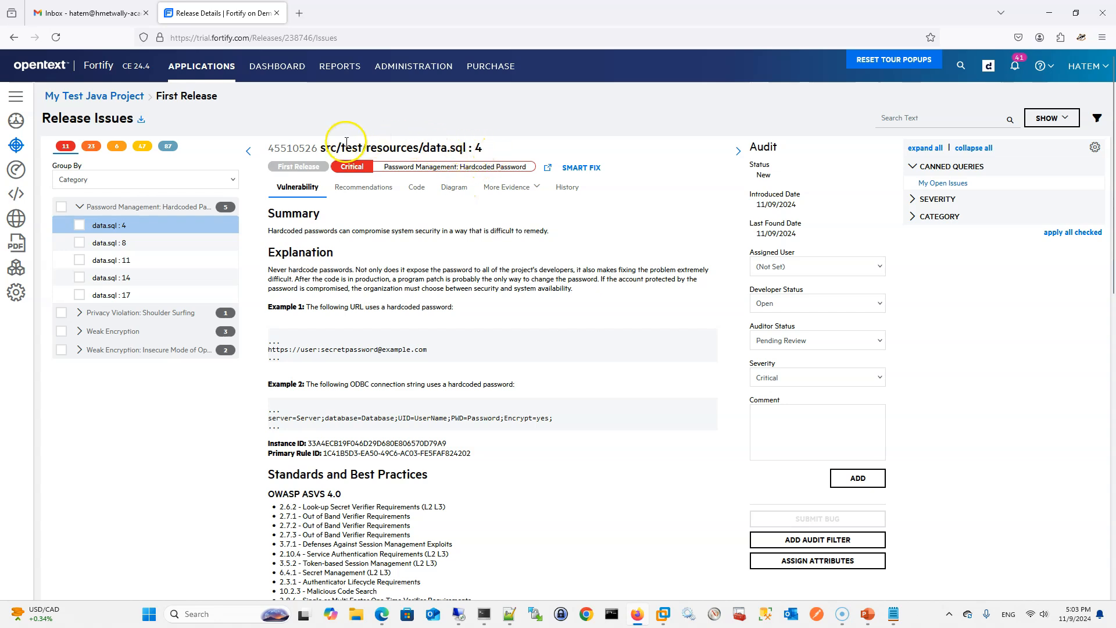
Examine the file path, affected code and recommendations for the hardcoded password finding at data.sql line 4
{"action": "left_click_drag", "start_coordinate": [325, 145], "coordinate": [459, 146]}
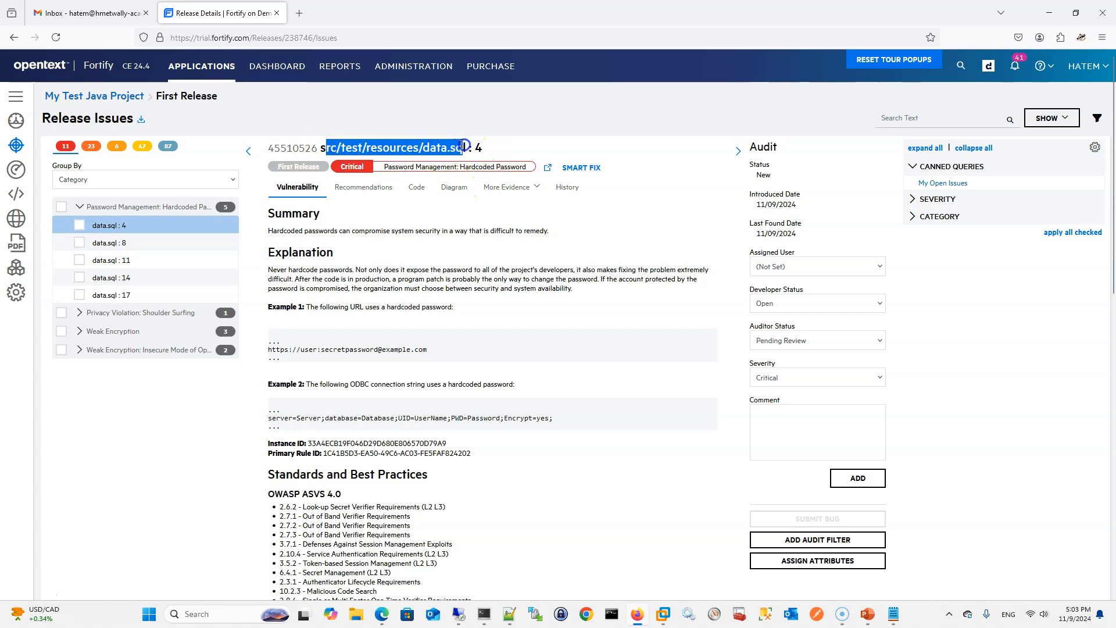
{"action": "left_click", "coordinate": [423, 142]}
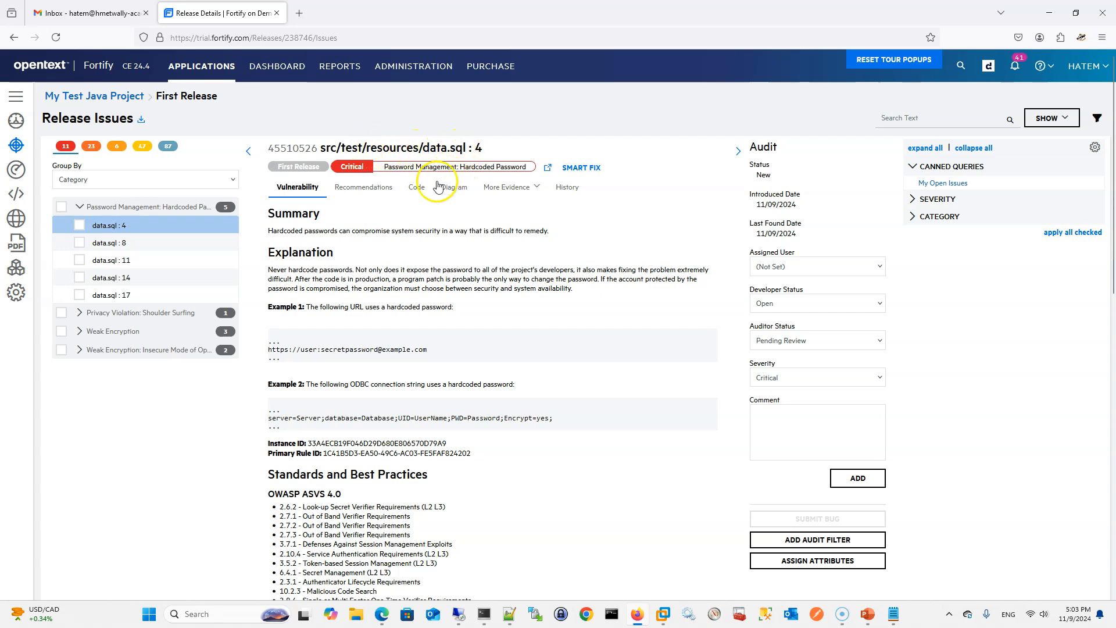
{"action": "left_click", "coordinate": [411, 195]}
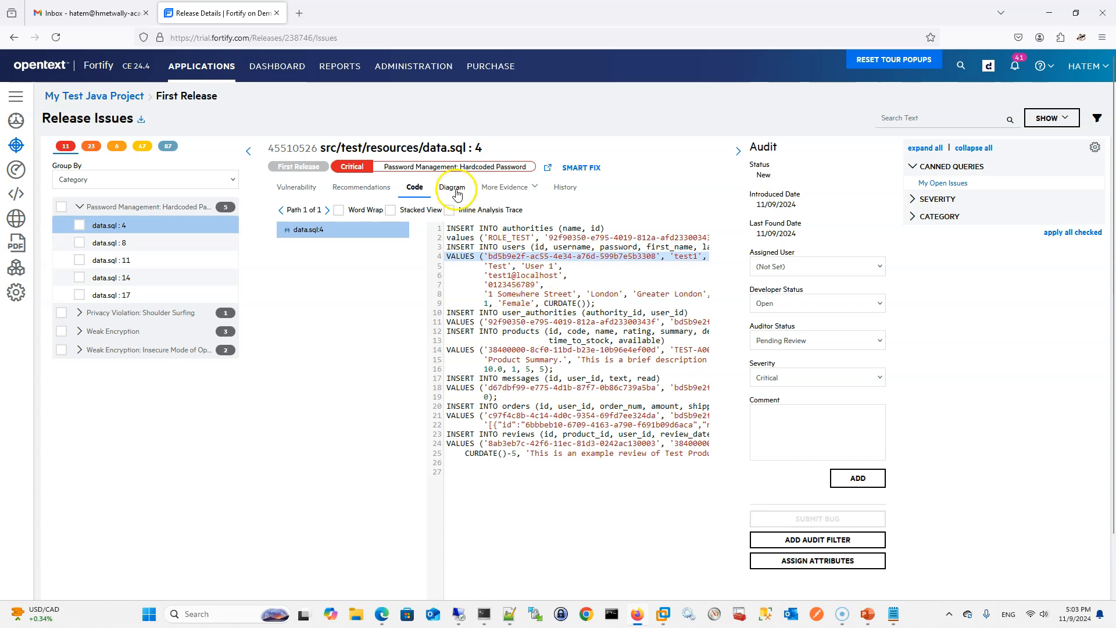
{"action": "left_click", "coordinate": [375, 187]}
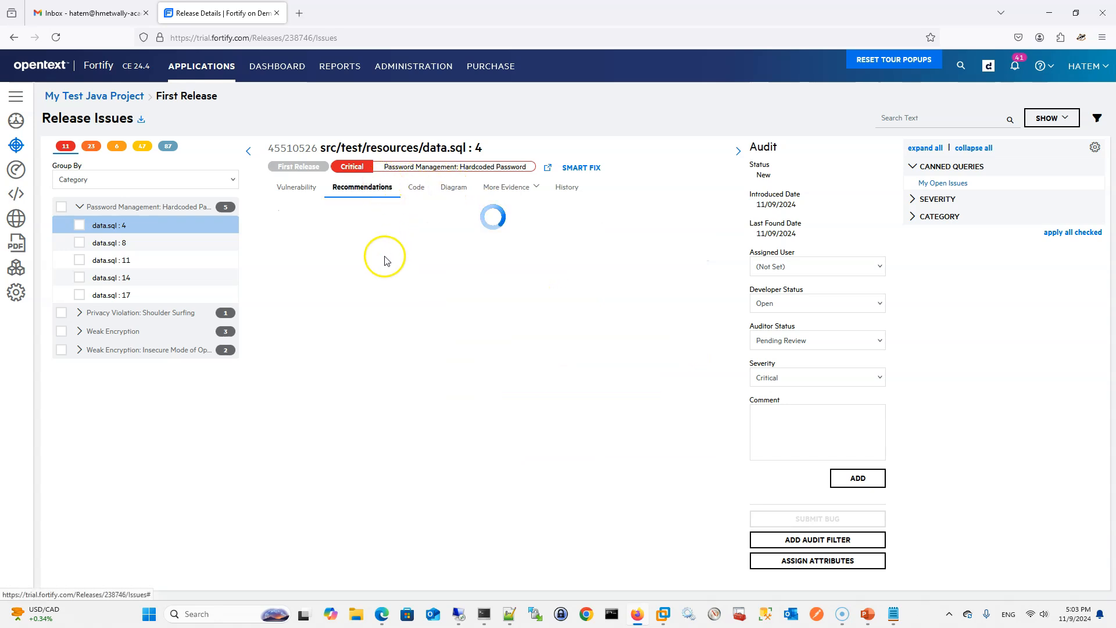
Expand the Privacy Violation and Weak Encryption categories and examine the flagged code of EncryptedPasswordUtils.java at line 41
{"action": "left_click", "coordinate": [153, 317]}
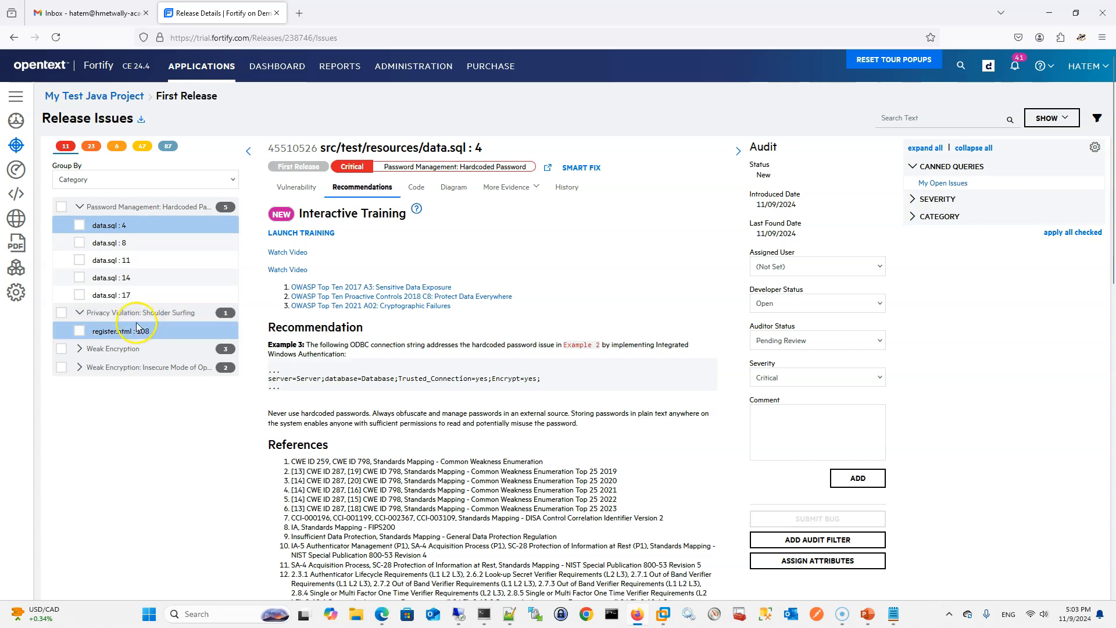
{"action": "left_click", "coordinate": [120, 350]}
{"action": "left_click", "coordinate": [116, 368]}
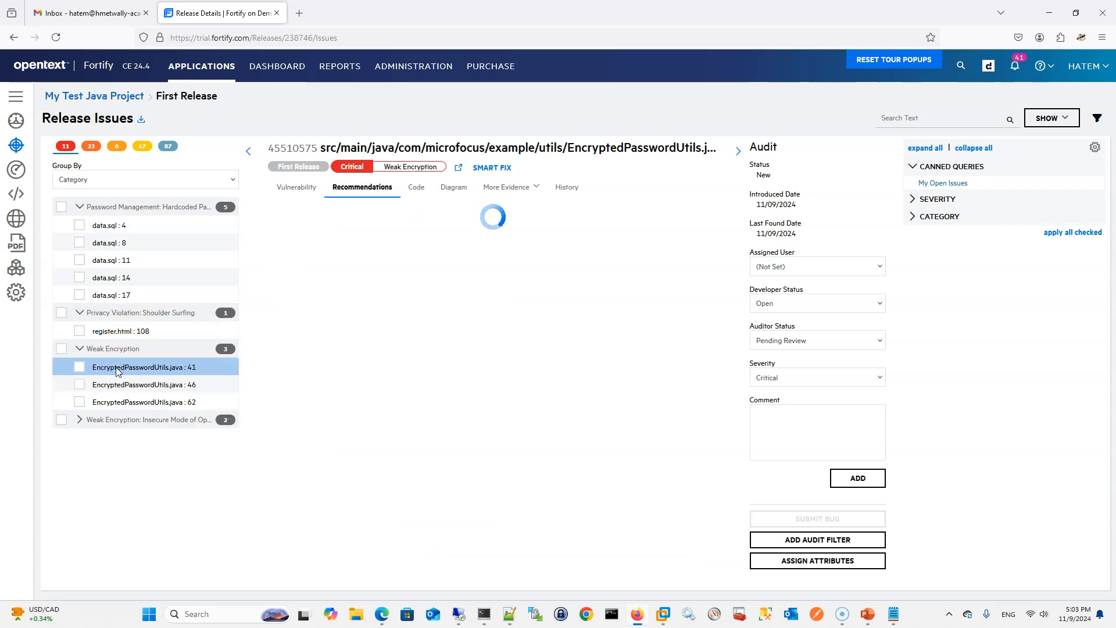
{"action": "left_click", "coordinate": [416, 188]}
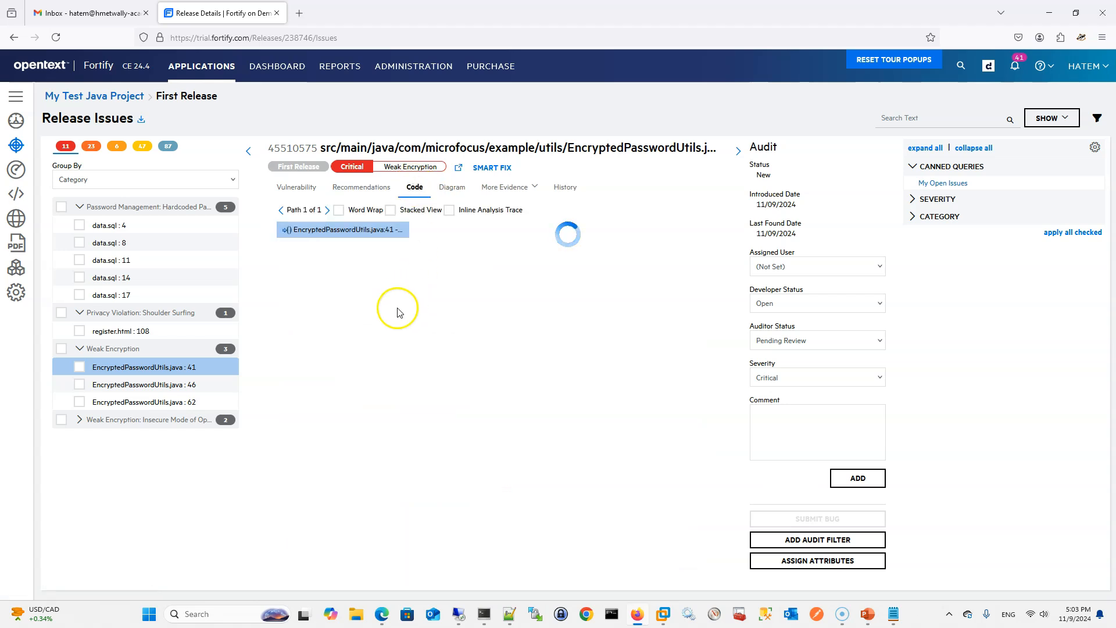
{"action": "left_click_drag", "start_coordinate": [487, 381], "coordinate": [727, 388]}
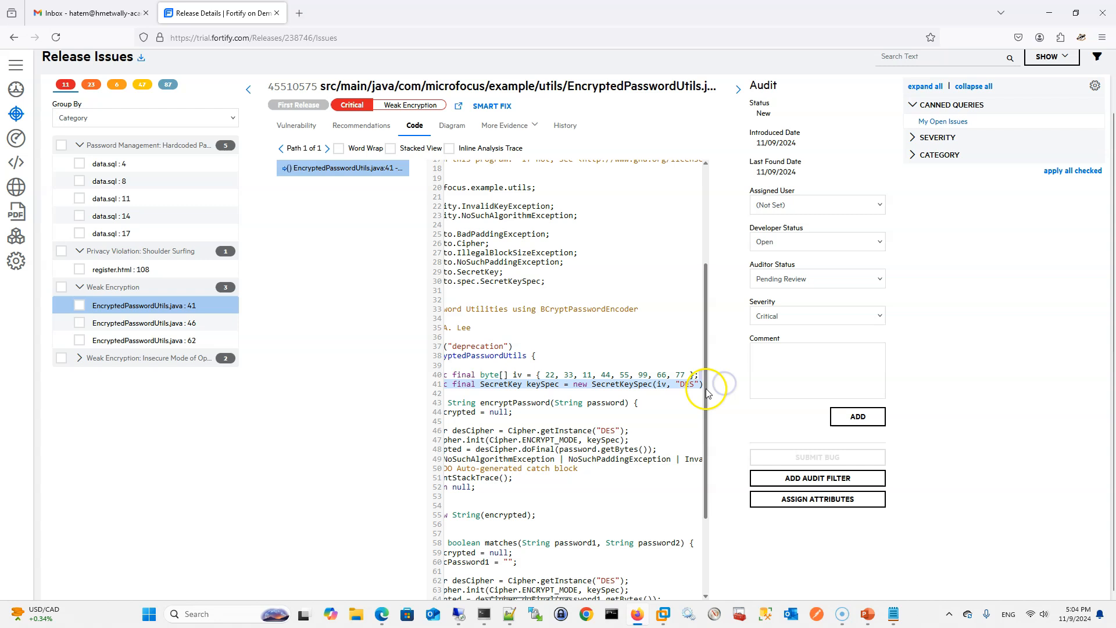
Read the recommendation for the weak encryption finding at line 41 and expand the insecure mode weak encryption category
{"action": "left_click", "coordinate": [361, 125]}
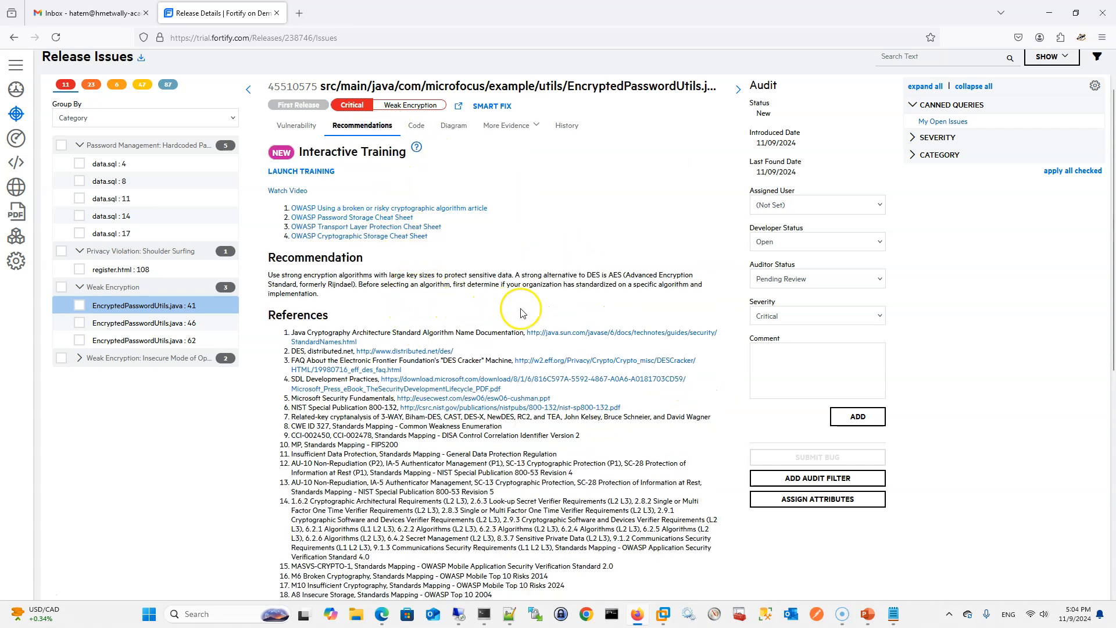
{"action": "left_click_drag", "start_coordinate": [603, 275], "coordinate": [626, 282]}
{"action": "left_click", "coordinate": [598, 283]}
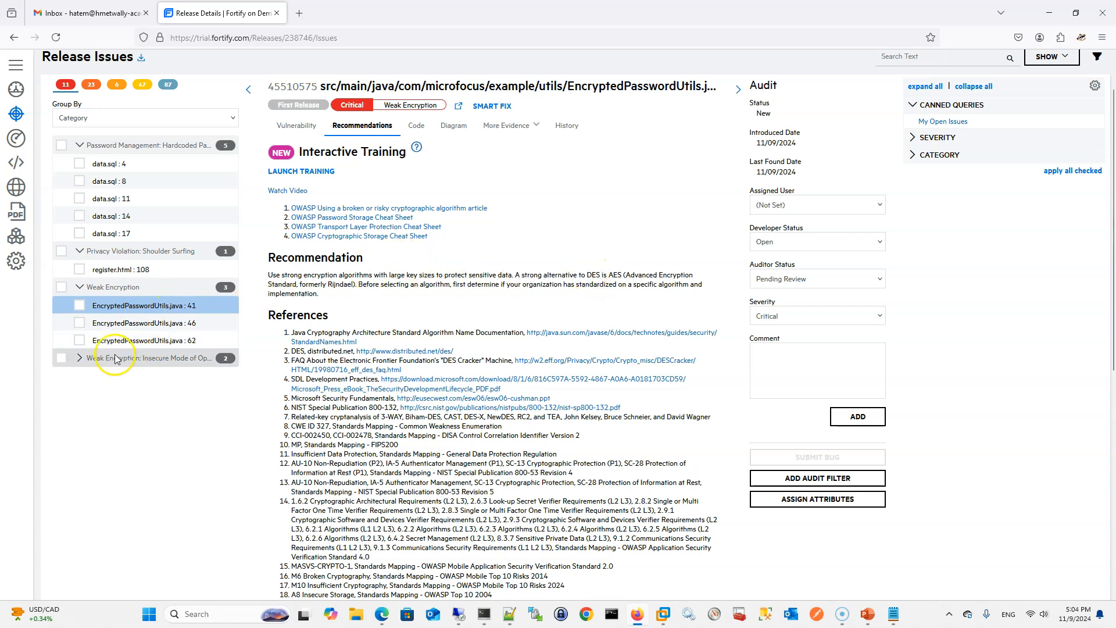
{"action": "left_click", "coordinate": [79, 358]}
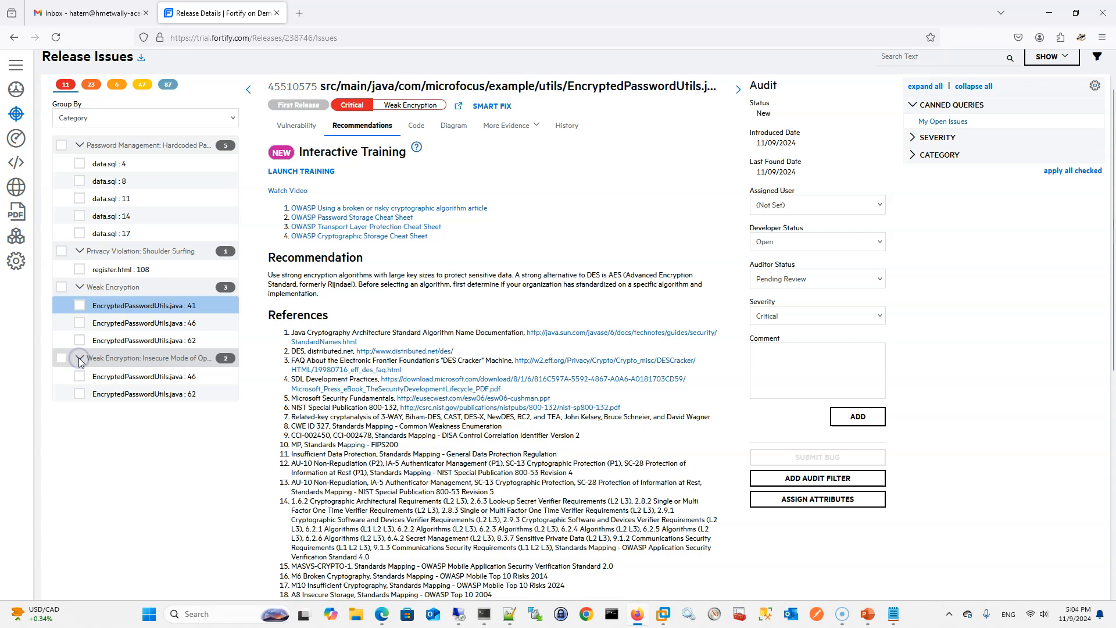
{"action": "left_click", "coordinate": [95, 381]}
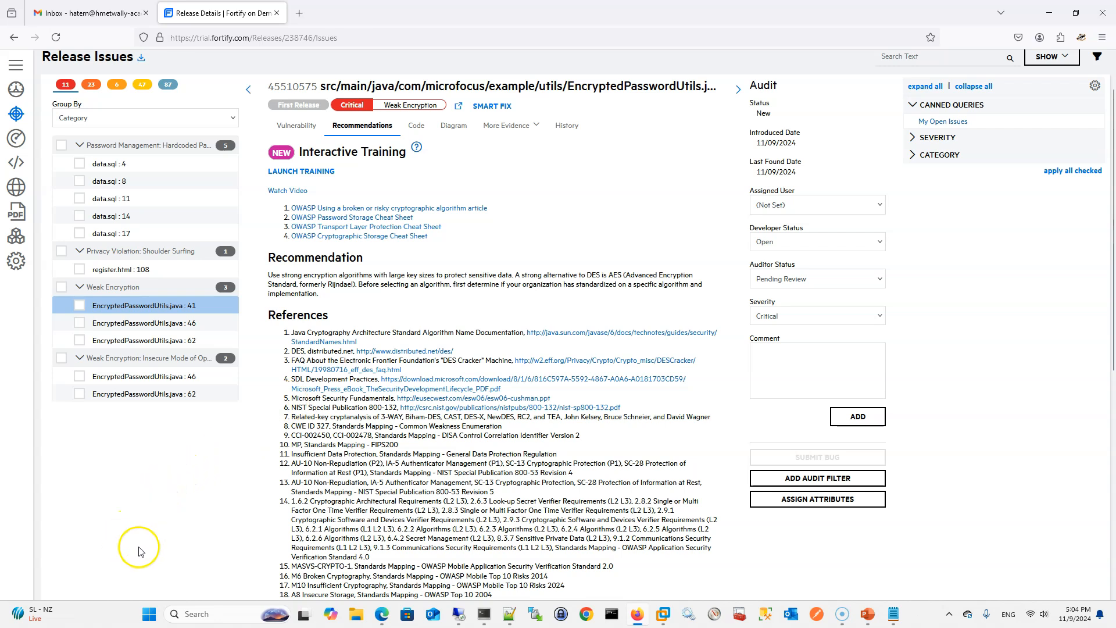
Return to the GitHub FoD-SAST-Scan job and collapse the source checkout, results and post-job log sections
{"action": "mouse_move", "coordinate": [869, 622]}
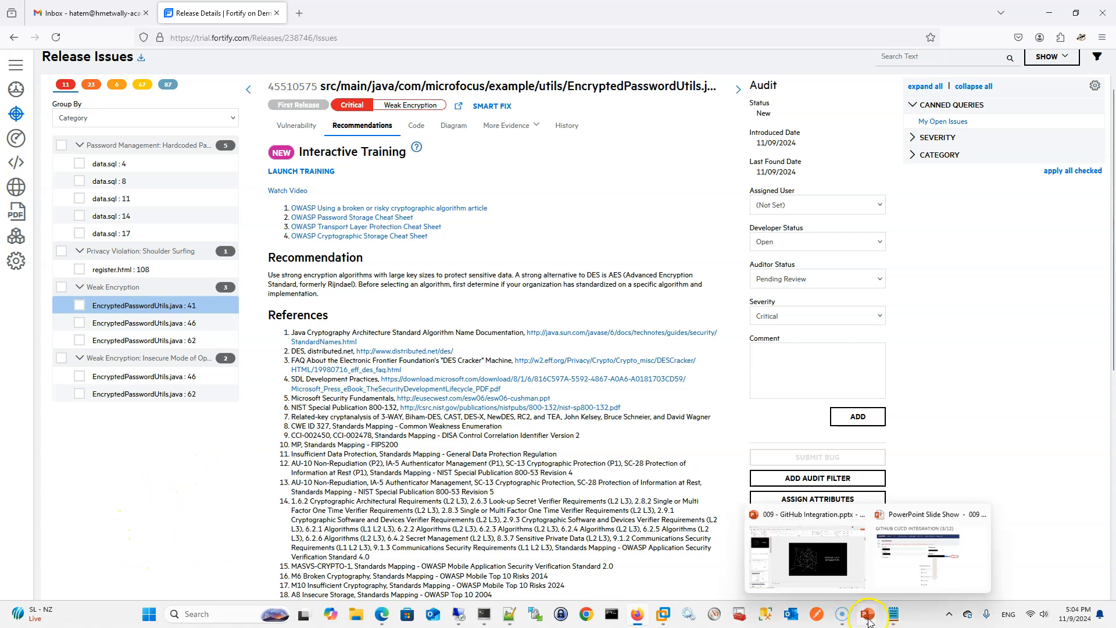
{"action": "left_click", "coordinate": [380, 615]}
{"action": "scroll", "coordinate": [351, 318], "scroll_direction": "up", "scroll_amount": 13}
{"action": "scroll", "coordinate": [355, 313], "scroll_direction": "up", "scroll_amount": 20}
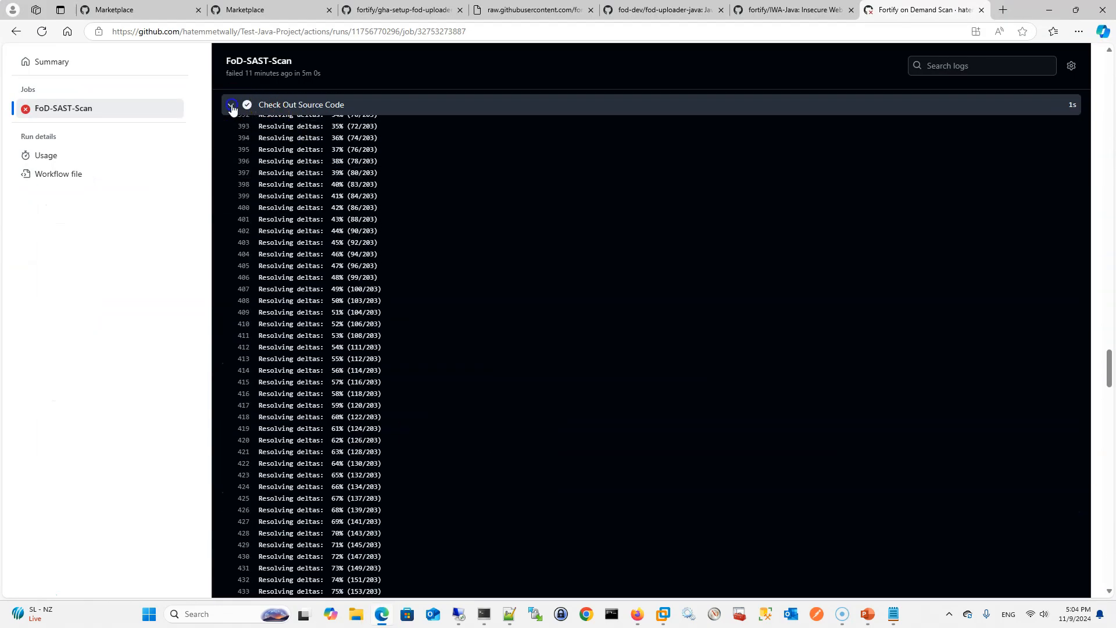
{"action": "left_click", "coordinate": [232, 110]}
{"action": "left_click", "coordinate": [230, 105]}
{"action": "left_click", "coordinate": [231, 106]}
{"action": "left_click", "coordinate": [230, 123]}
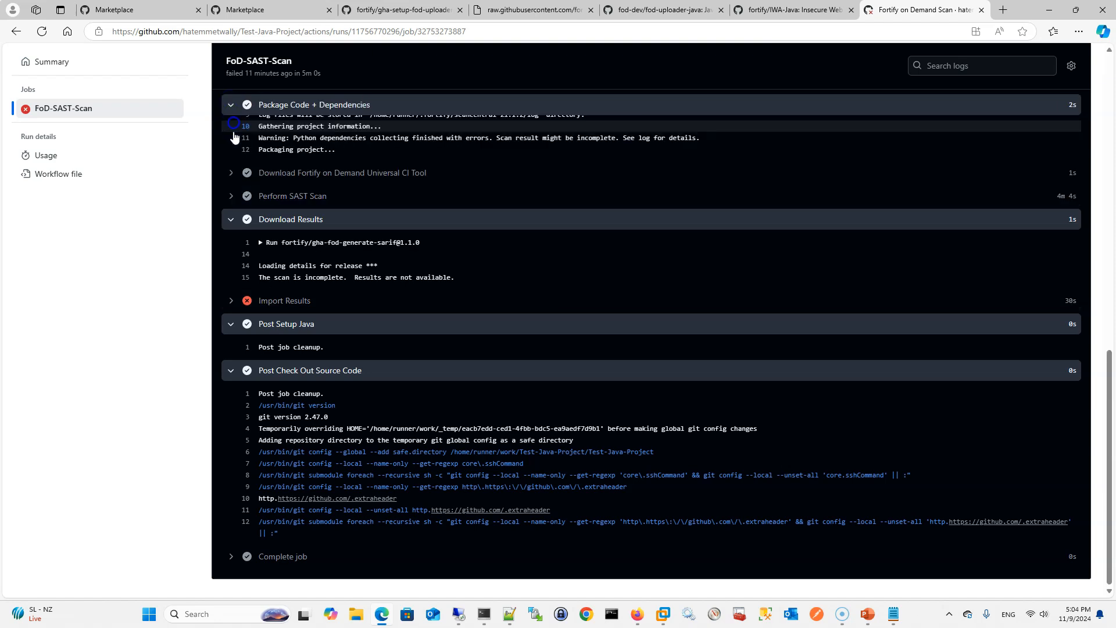
{"action": "left_click", "coordinate": [231, 219]}
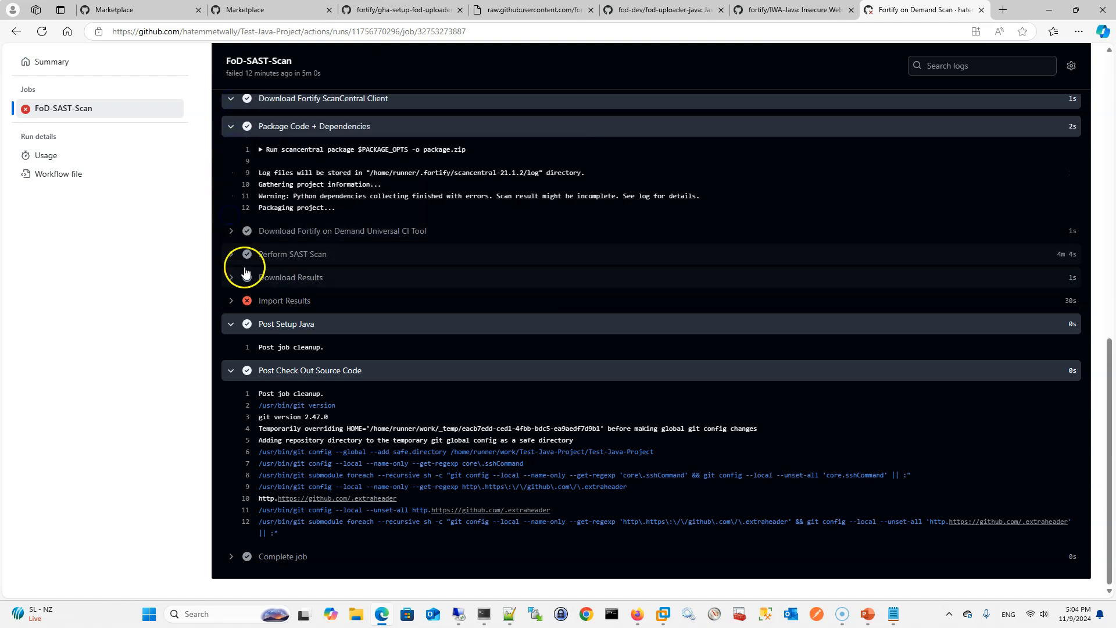
{"action": "left_click", "coordinate": [232, 326]}
{"action": "left_click", "coordinate": [231, 369]}
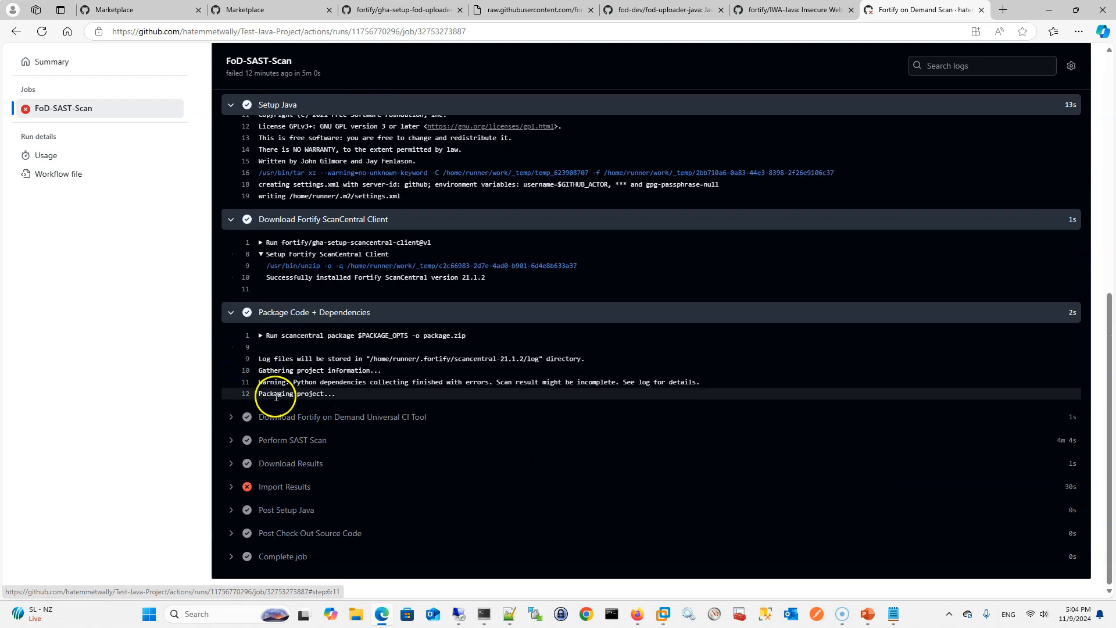
Collapse the Set up job, Setup Java, Download Fortify ScanCentral Client and Package Code + Dependencies log sections
{"action": "scroll", "coordinate": [276, 397], "scroll_direction": "up", "scroll_amount": 10}
{"action": "left_click", "coordinate": [231, 227]}
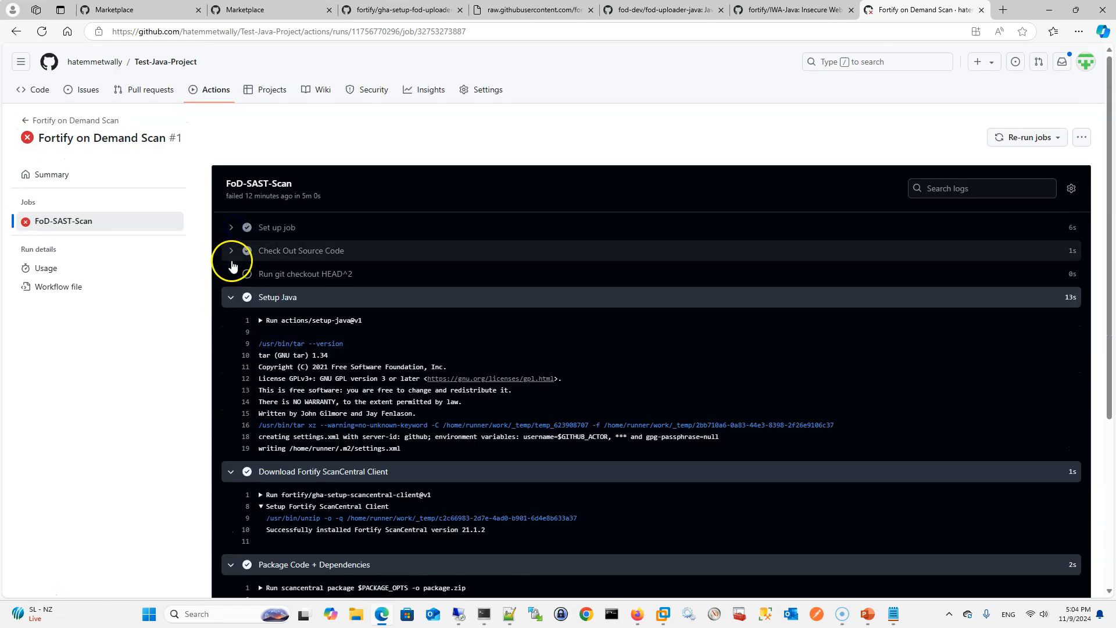
{"action": "left_click", "coordinate": [231, 297]}
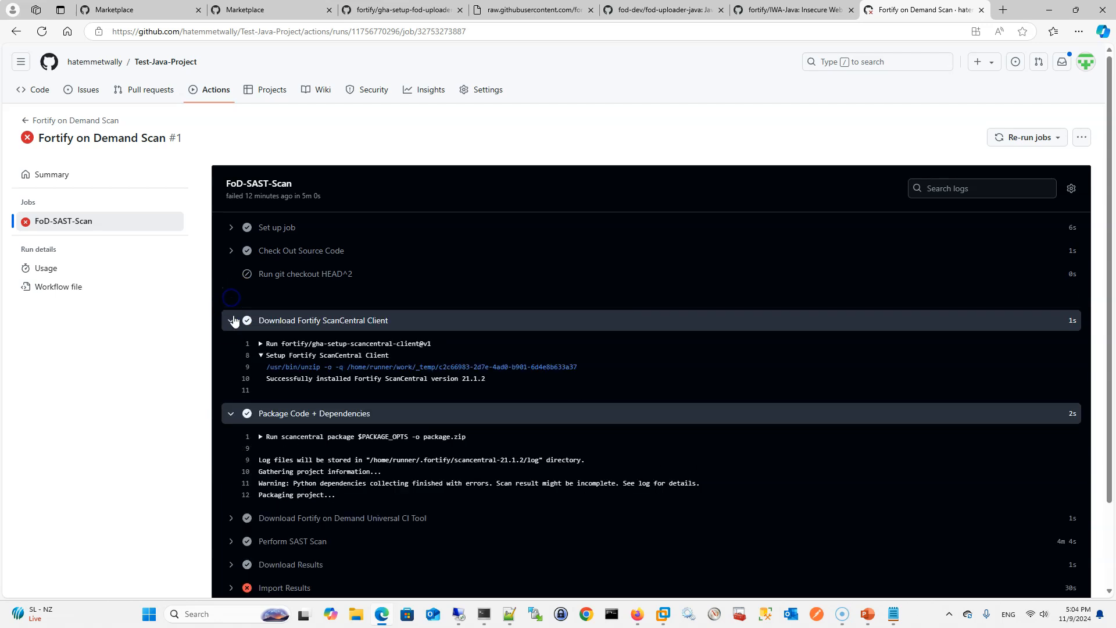
{"action": "left_click", "coordinate": [234, 320]}
{"action": "left_click", "coordinate": [230, 343]}
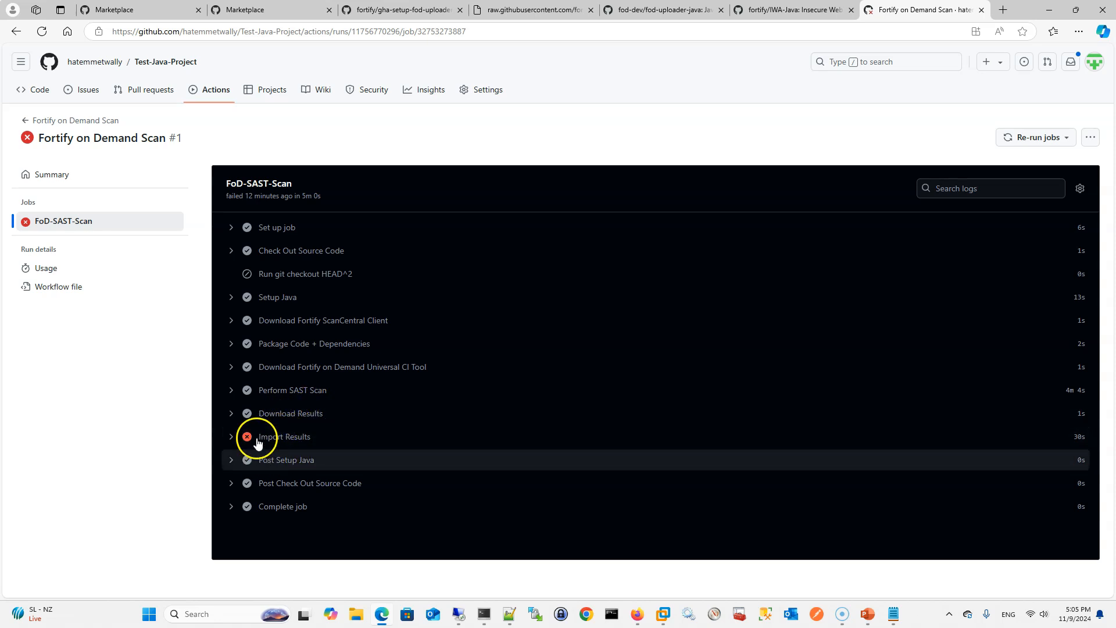
Reopen the Import Results and Download Results logs in turn to check their messages, collapsing each one after reading
{"action": "left_click", "coordinate": [231, 437]}
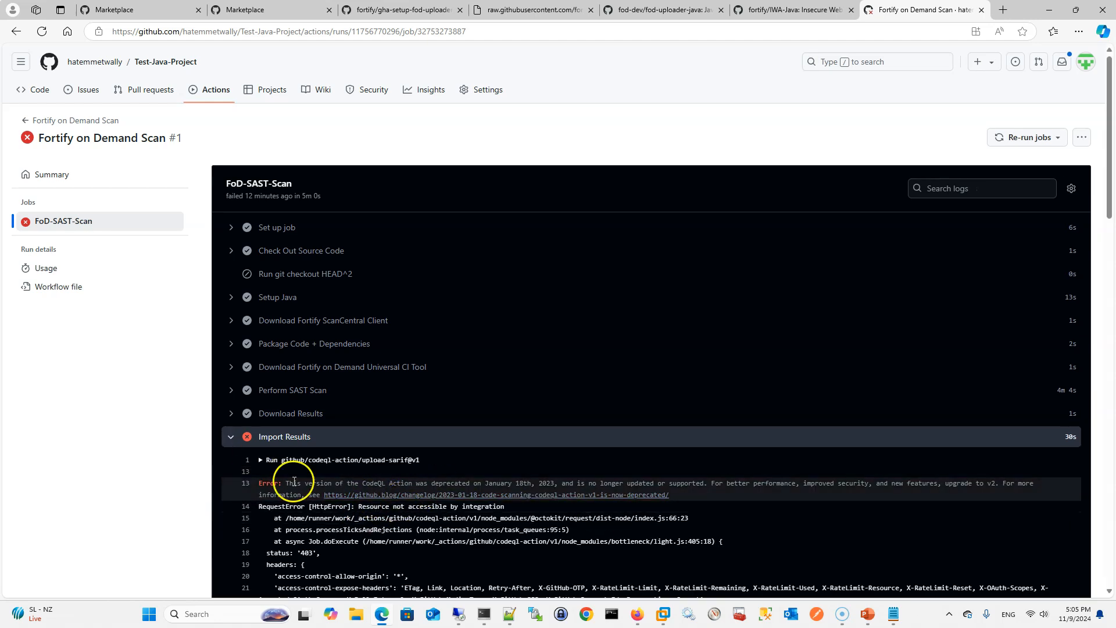
{"action": "left_click", "coordinate": [231, 439]}
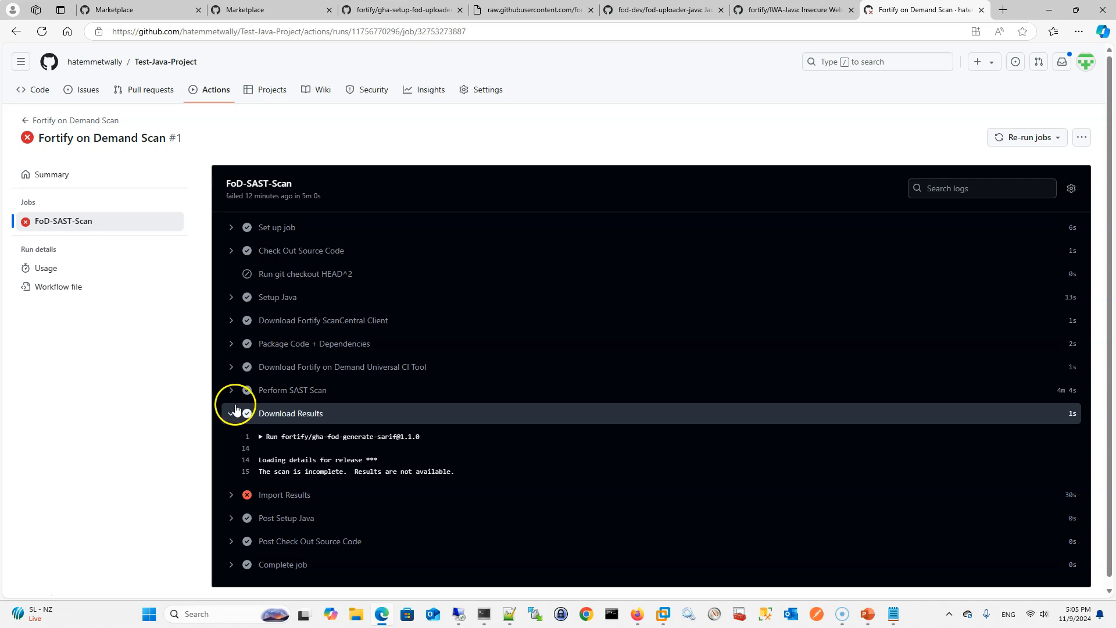
{"action": "left_click", "coordinate": [233, 420]}
Expand the Perform SAST Scan log and highlight the lines with the number of criticals, highs, mediums and lows
{"action": "left_click", "coordinate": [231, 390]}
{"action": "scroll", "coordinate": [277, 421], "scroll_direction": "down", "scroll_amount": 1}
{"action": "scroll", "coordinate": [276, 421], "scroll_direction": "down", "scroll_amount": 2}
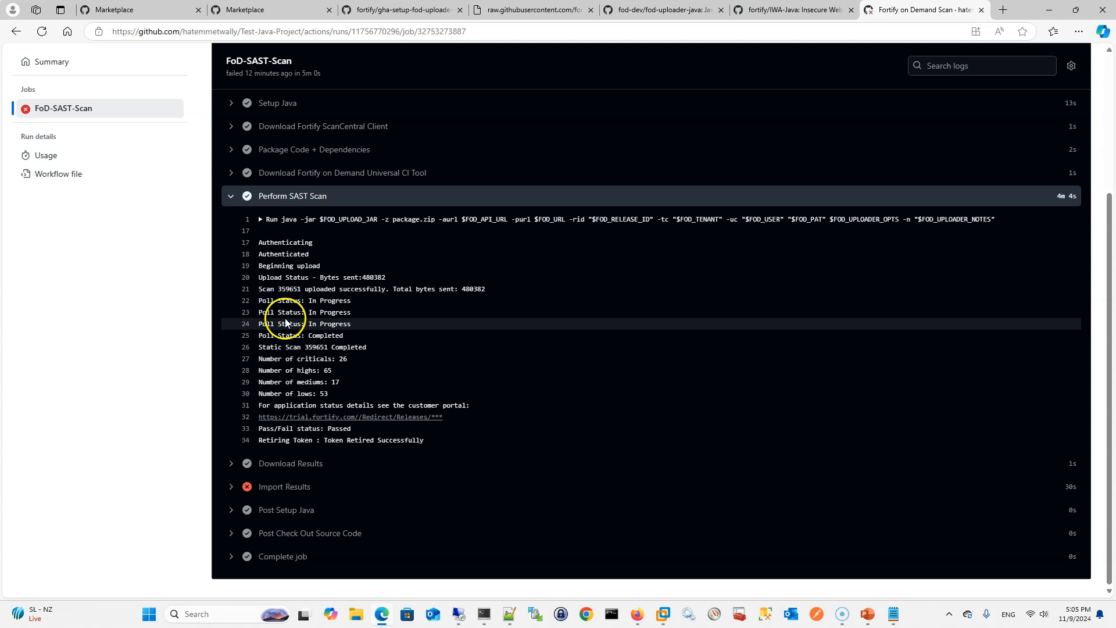
{"action": "left_click_drag", "start_coordinate": [259, 354], "coordinate": [343, 395]}
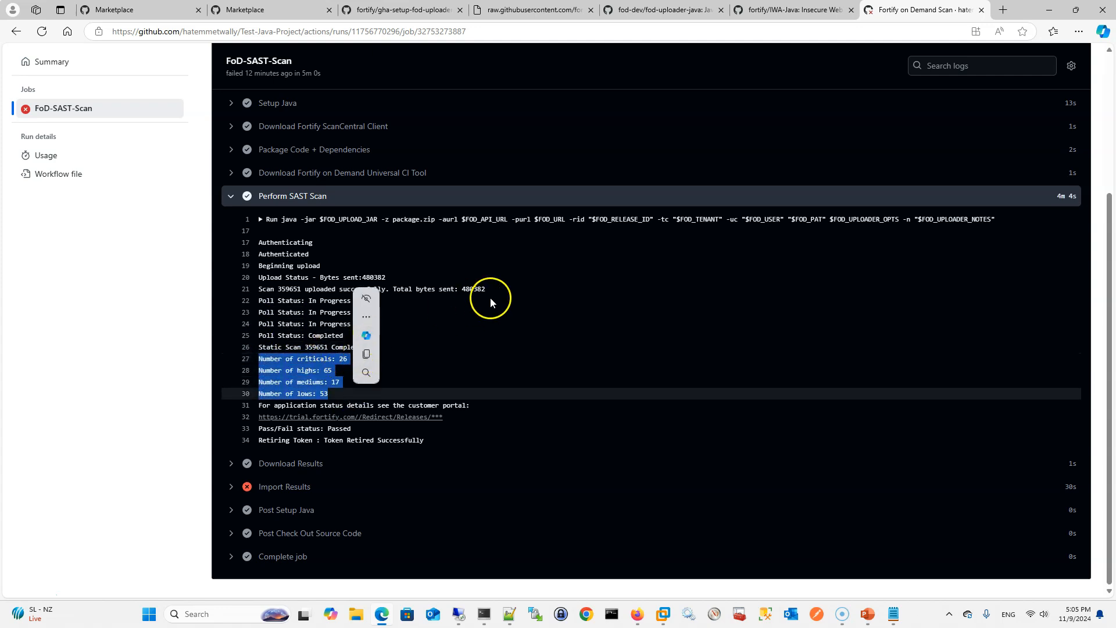
{"action": "scroll", "coordinate": [493, 296], "scroll_direction": "up", "scroll_amount": 1}
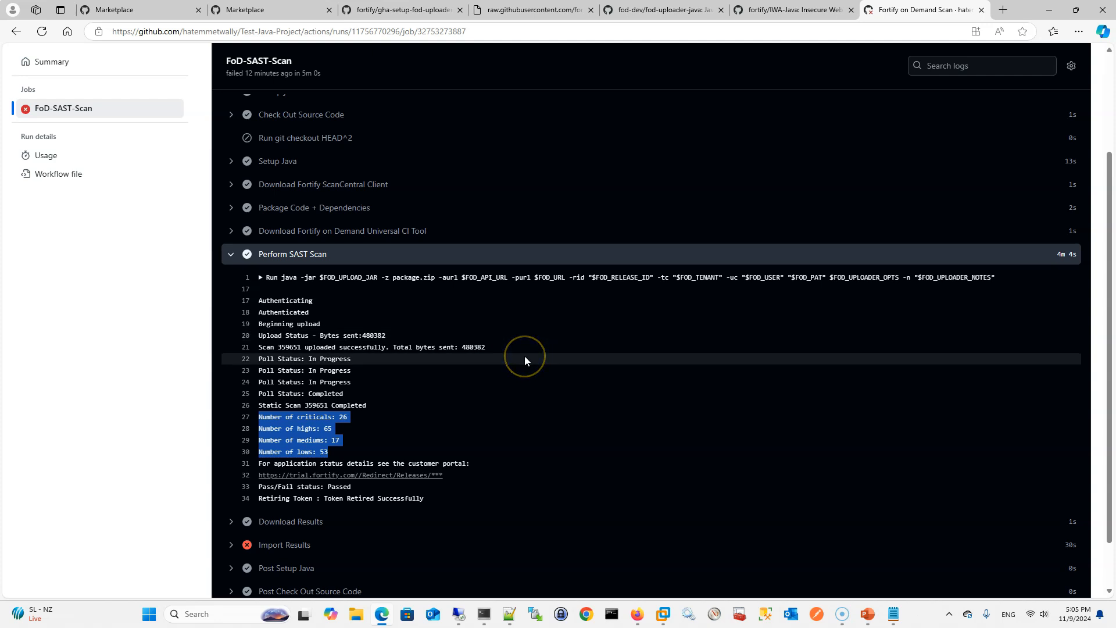